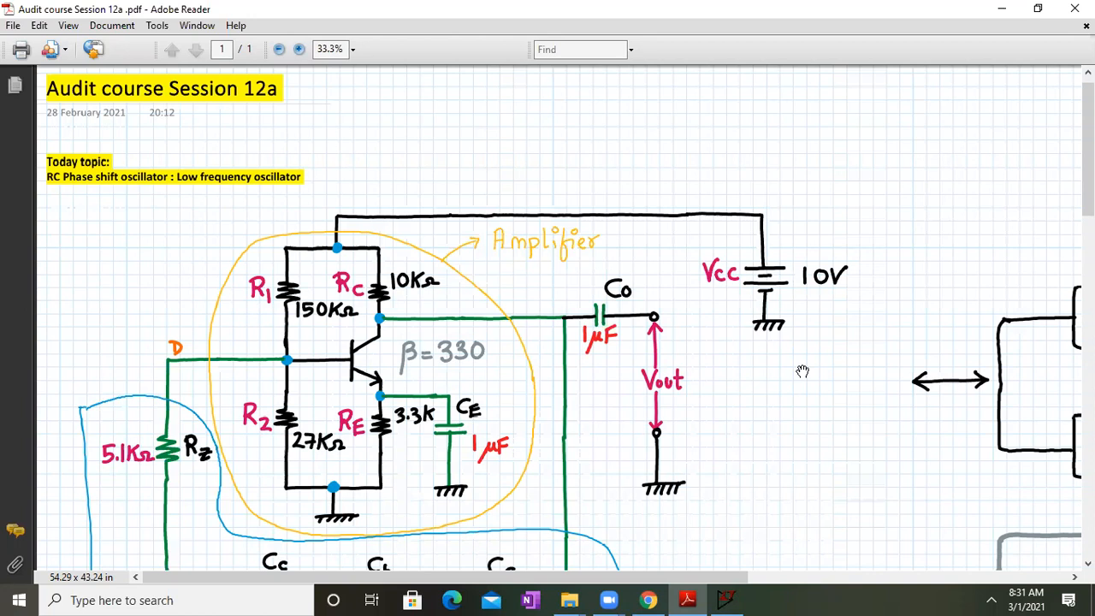
Step: Set the page zoom to 30% and bring the complete hand-drawn oscillator circuit into view
{"action": "scroll", "coordinate": [799, 427], "scroll_direction": "down", "scroll_amount": 5}
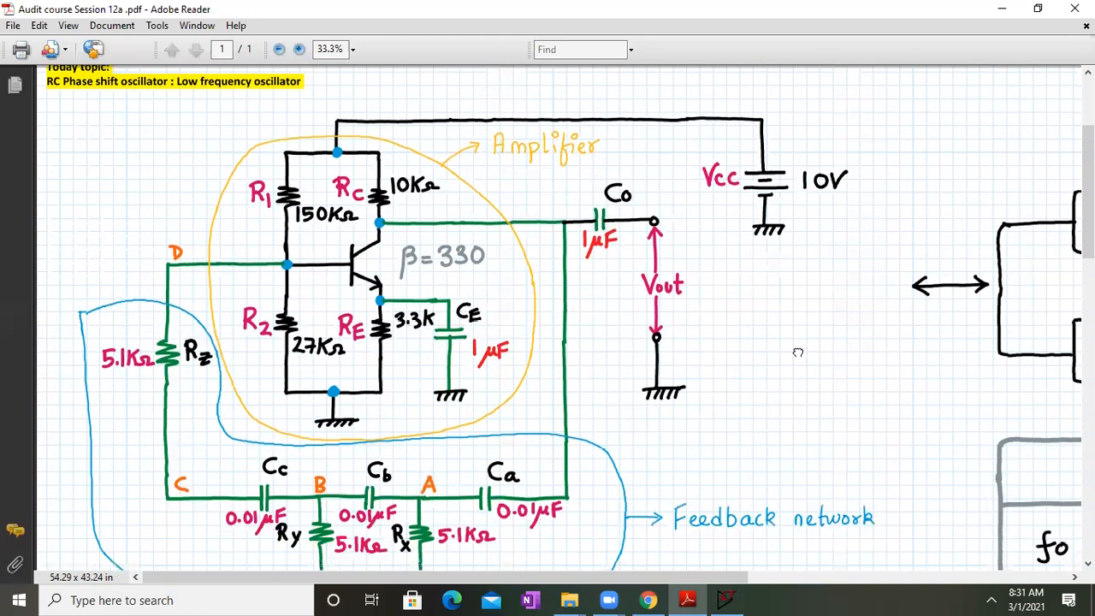
{"action": "scroll", "coordinate": [785, 300], "scroll_direction": "up", "scroll_amount": 1}
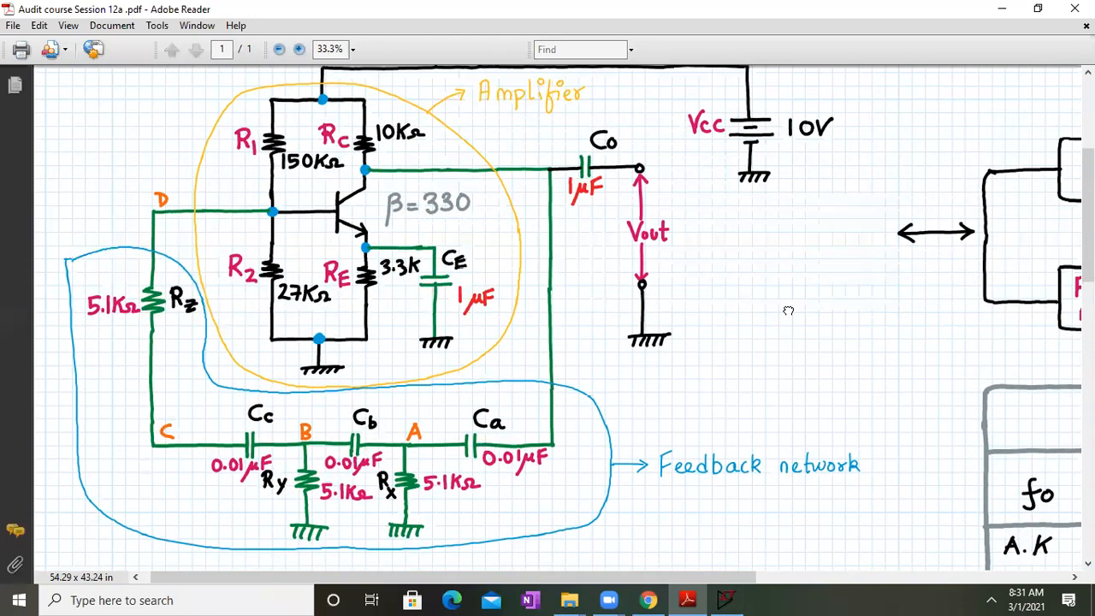
{"action": "left_click", "coordinate": [344, 49]}
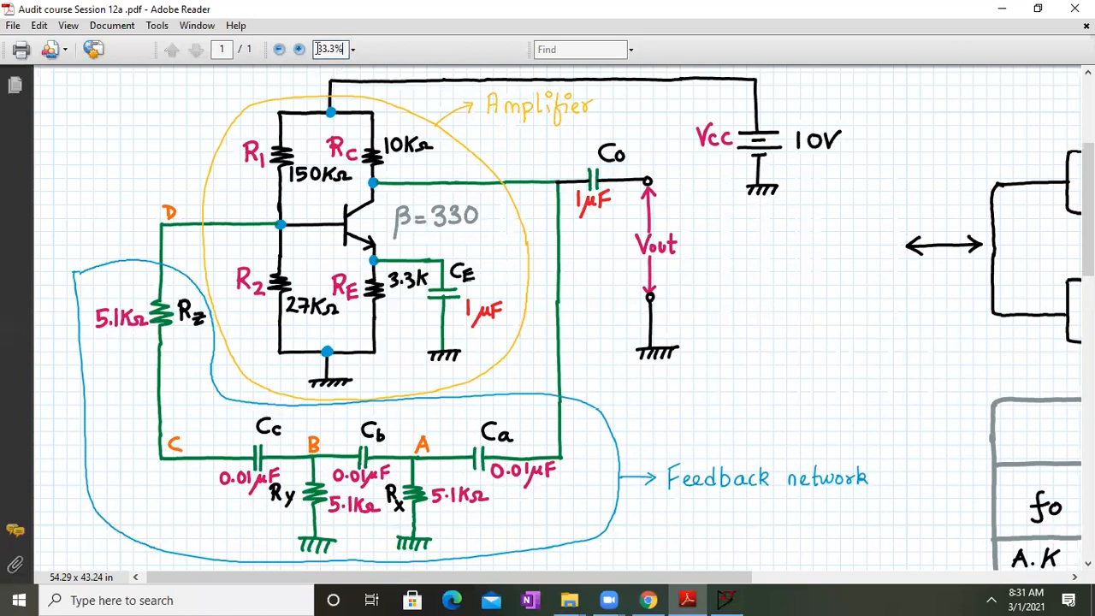
{"action": "type", "text": "30"}
{"action": "key", "text": "Return"}
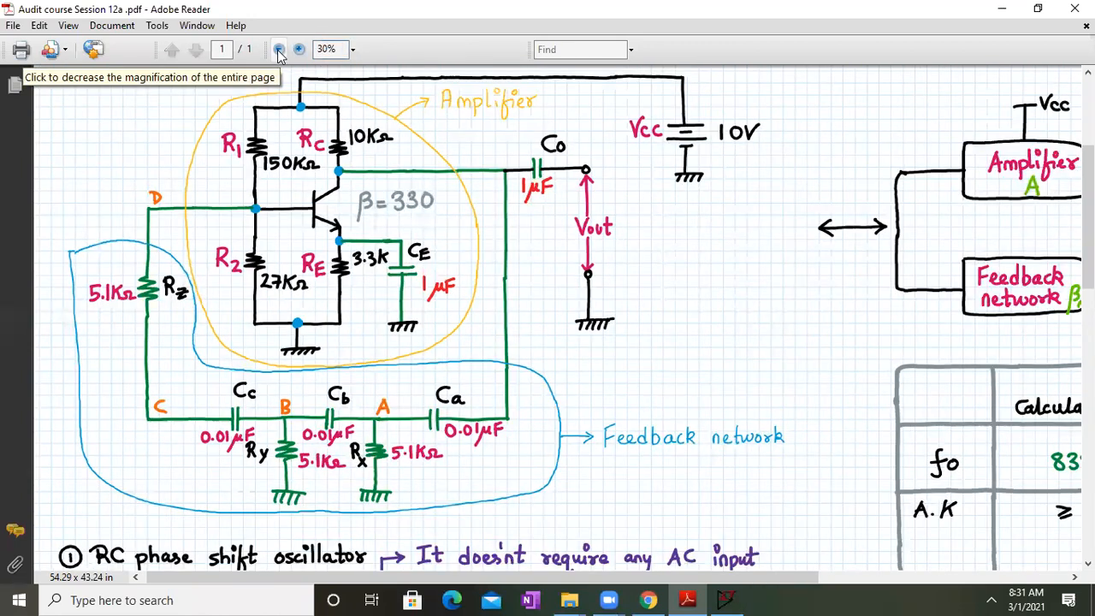
{"action": "left_click_drag", "start_coordinate": [753, 236], "coordinate": [758, 247]}
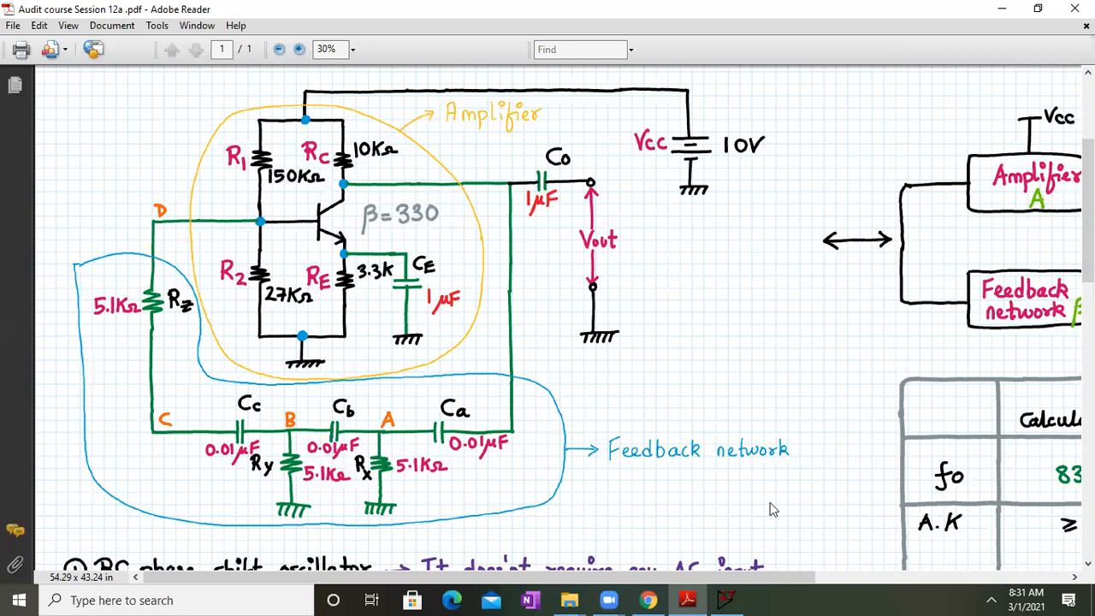
Step: Examine the amplifier and feedback network block diagram, followed by the notes describing the RC phase shift oscillator
{"action": "left_click_drag", "start_coordinate": [909, 205], "coordinate": [510, 248]}
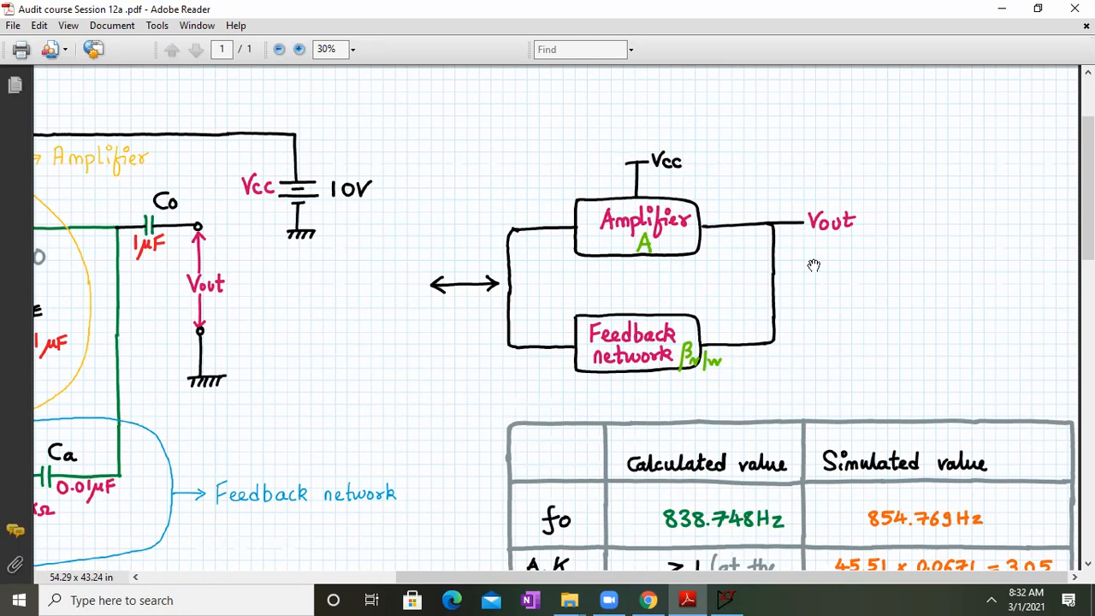
{"action": "left_click_drag", "start_coordinate": [233, 365], "coordinate": [667, 339]}
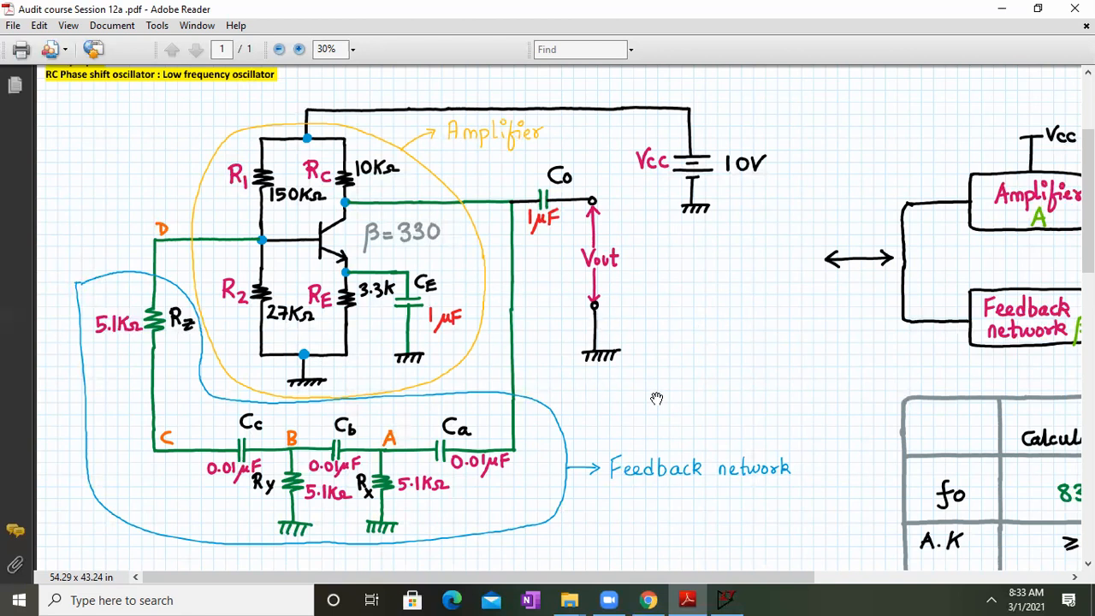
{"action": "scroll", "coordinate": [656, 399], "scroll_direction": "down", "scroll_amount": 5}
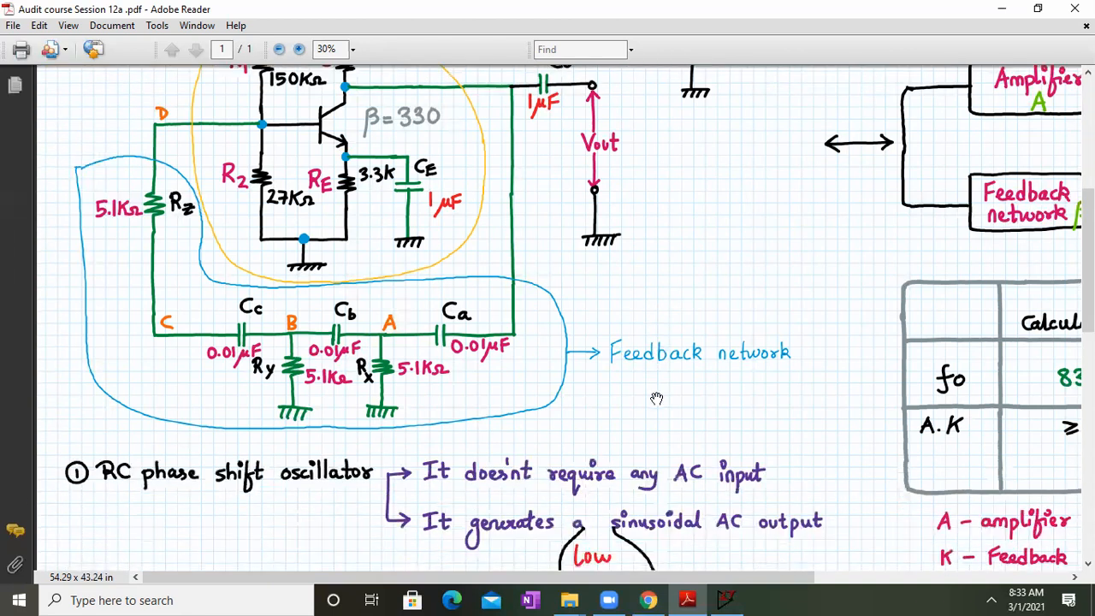
{"action": "scroll", "coordinate": [656, 399], "scroll_direction": "down", "scroll_amount": 5}
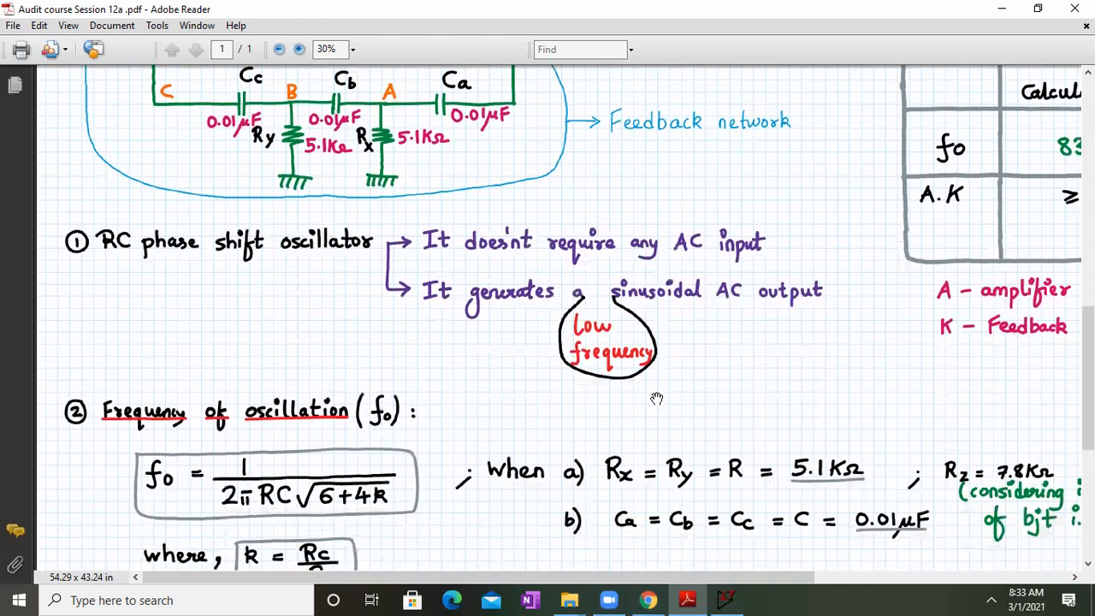
{"action": "scroll", "coordinate": [656, 399], "scroll_direction": "down", "scroll_amount": 1}
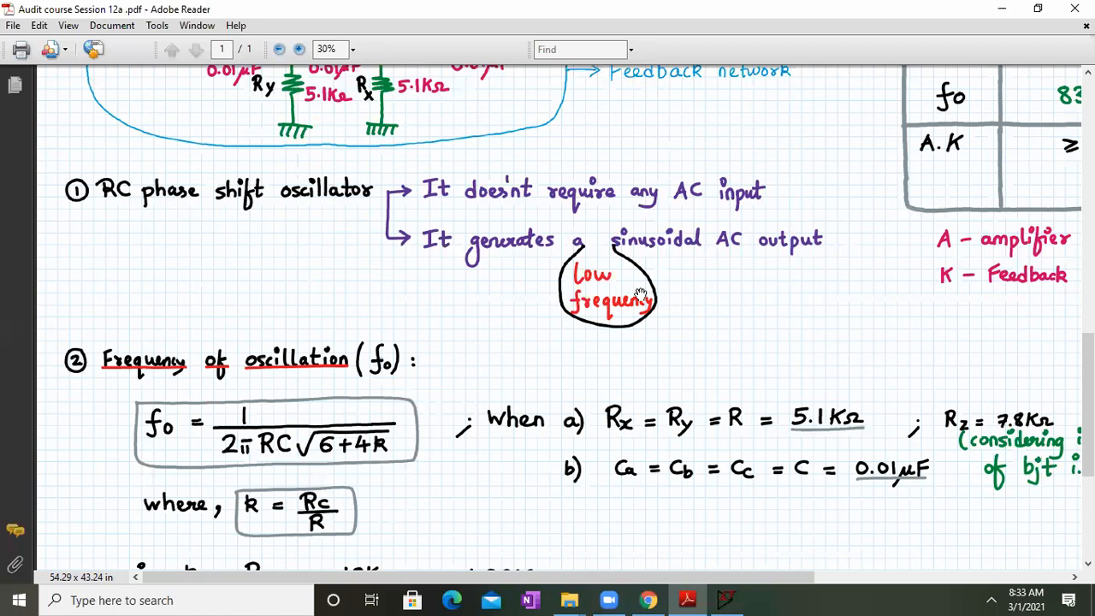
{"action": "scroll", "coordinate": [590, 330], "scroll_direction": "down", "scroll_amount": 3}
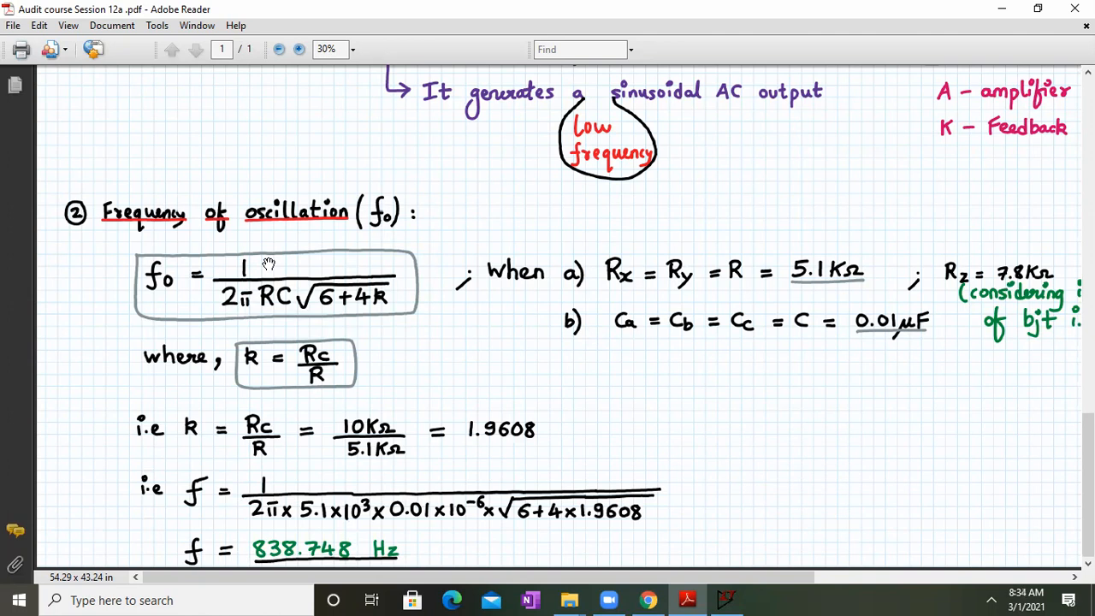
Step: Examine the resistor and capacitor conditions of the oscillation frequency formula, including the Rz note, against the circuit diagram
{"action": "left_click_drag", "start_coordinate": [834, 272], "coordinate": [679, 276]}
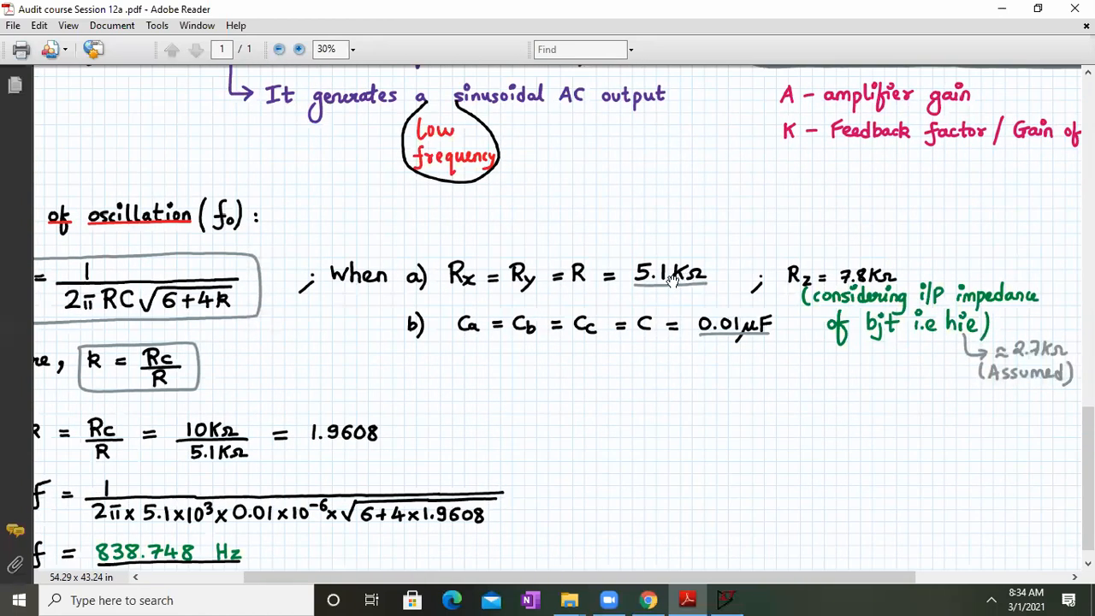
{"action": "left_click_drag", "start_coordinate": [822, 310], "coordinate": [740, 338]}
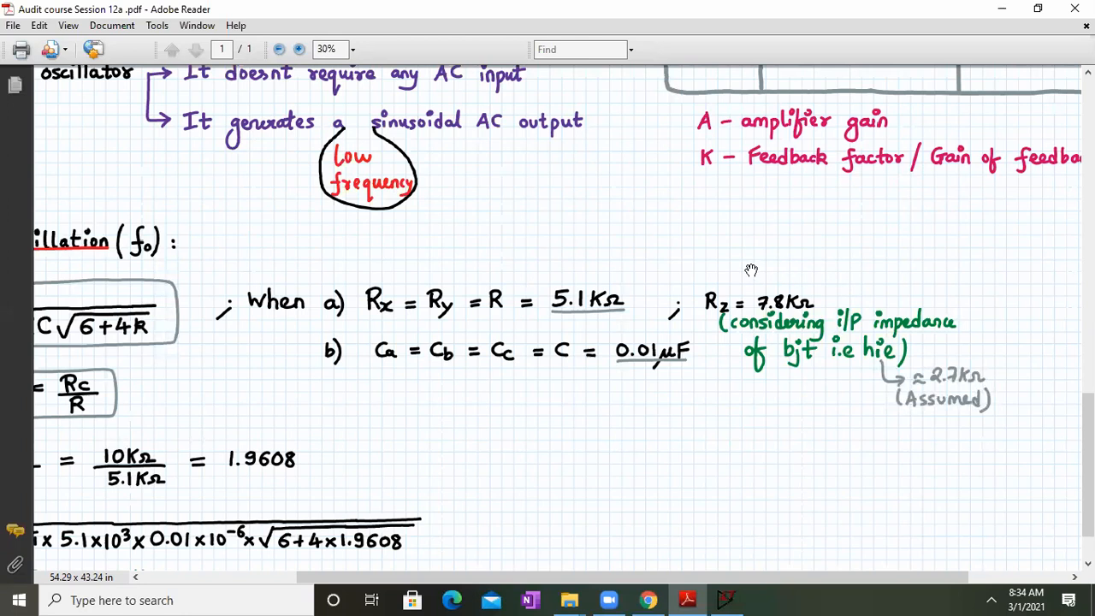
{"action": "left_click_drag", "start_coordinate": [371, 383], "coordinate": [489, 374]}
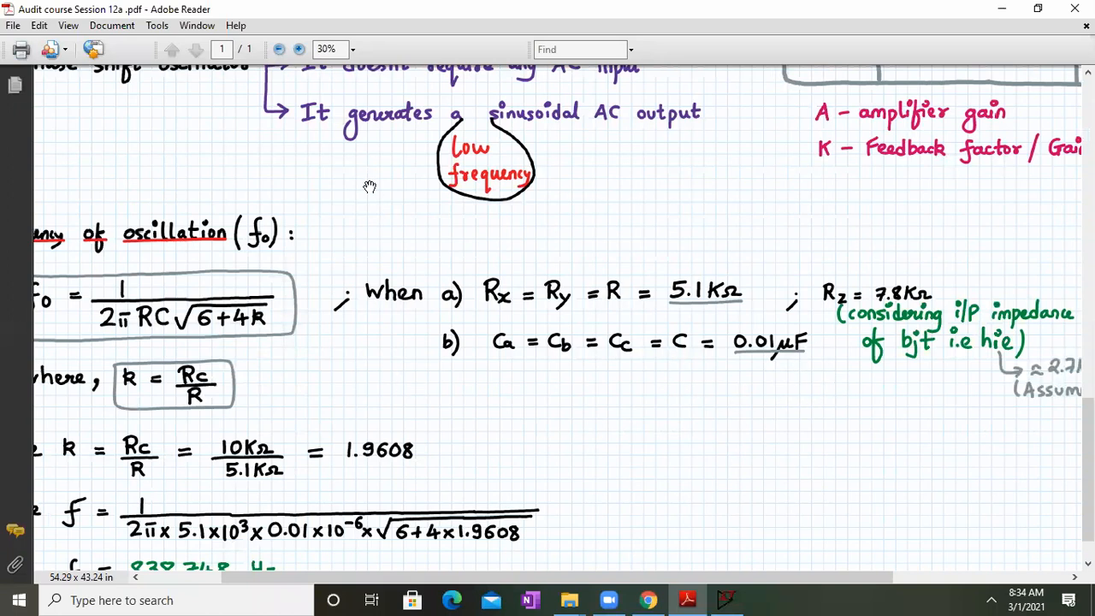
{"action": "left_click_drag", "start_coordinate": [365, 181], "coordinate": [371, 199]}
{"action": "left_click_drag", "start_coordinate": [331, 236], "coordinate": [629, 566]}
{"action": "left_click_drag", "start_coordinate": [432, 384], "coordinate": [460, 445]}
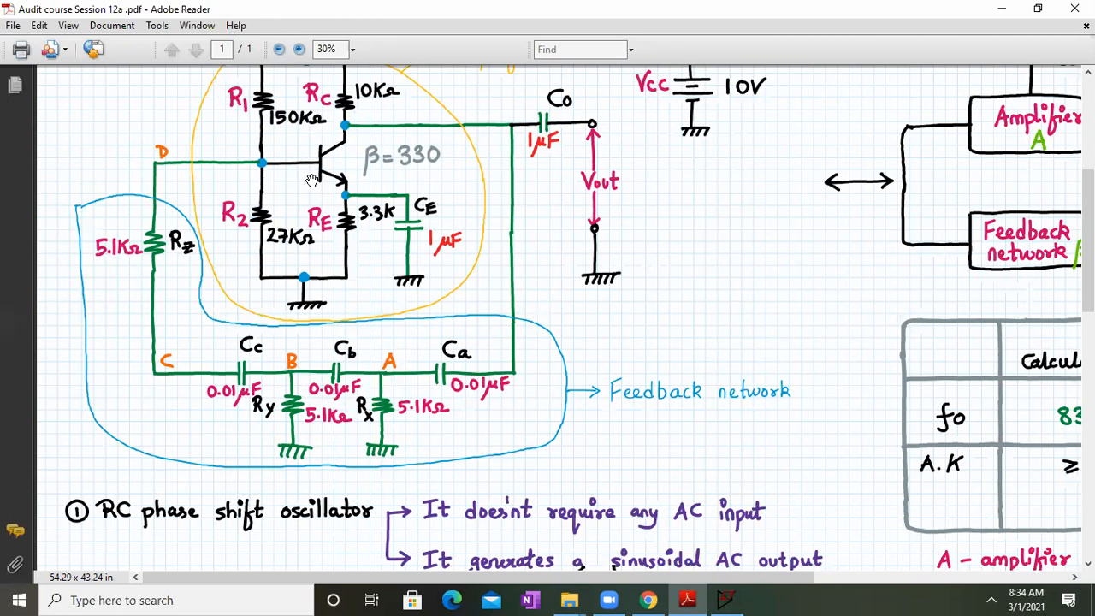
{"action": "scroll", "coordinate": [561, 339], "scroll_direction": "down", "scroll_amount": 8}
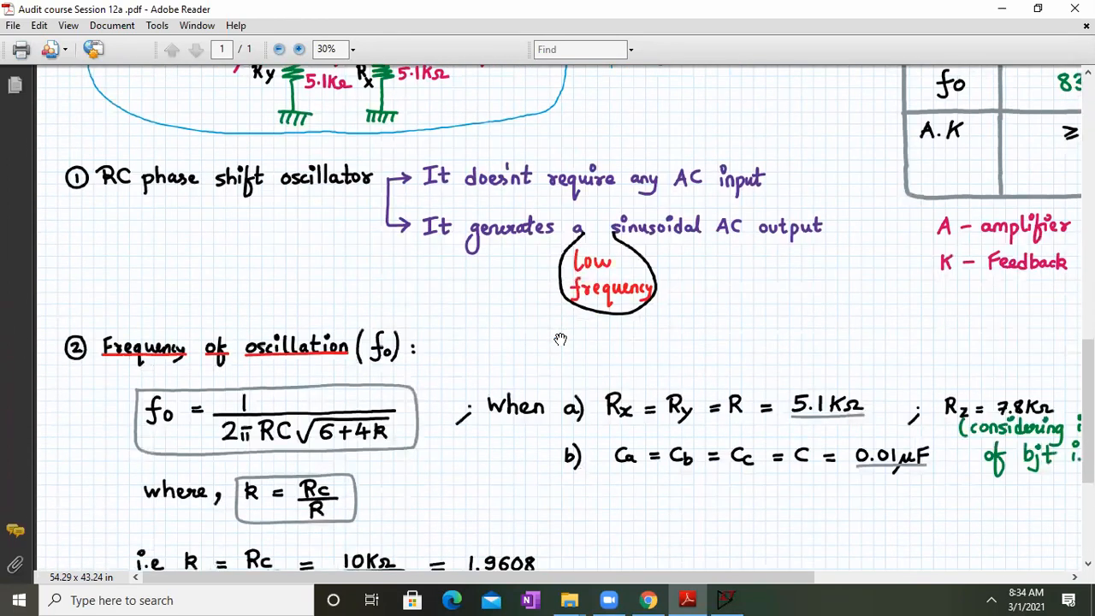
{"action": "left_click_drag", "start_coordinate": [1043, 486], "coordinate": [748, 387]}
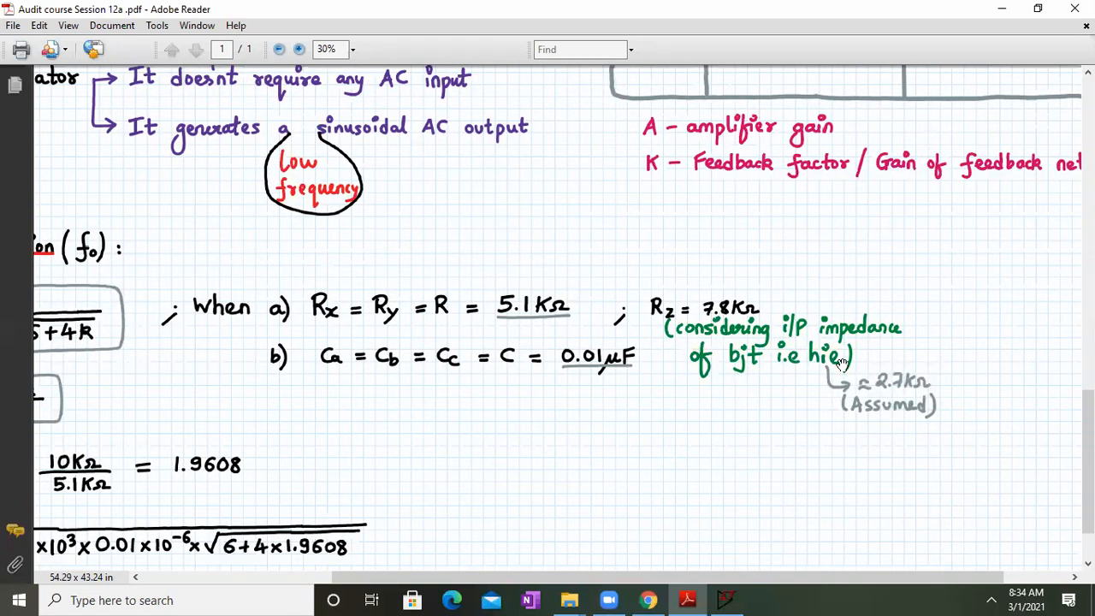
{"action": "left_click_drag", "start_coordinate": [190, 266], "coordinate": [769, 175]}
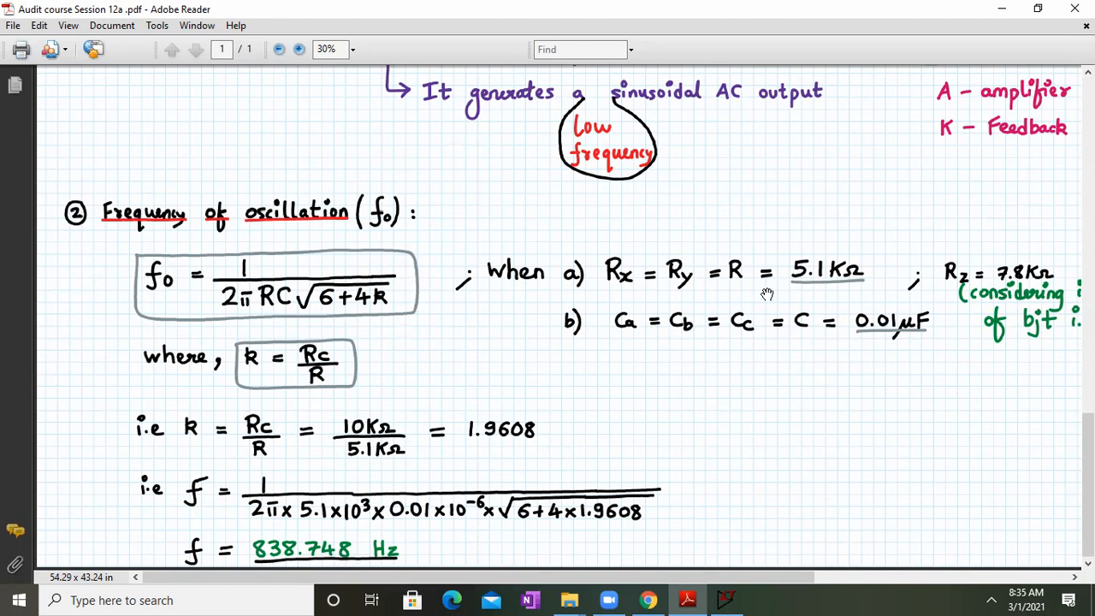
{"action": "scroll", "coordinate": [768, 295], "scroll_direction": "up", "scroll_amount": 10}
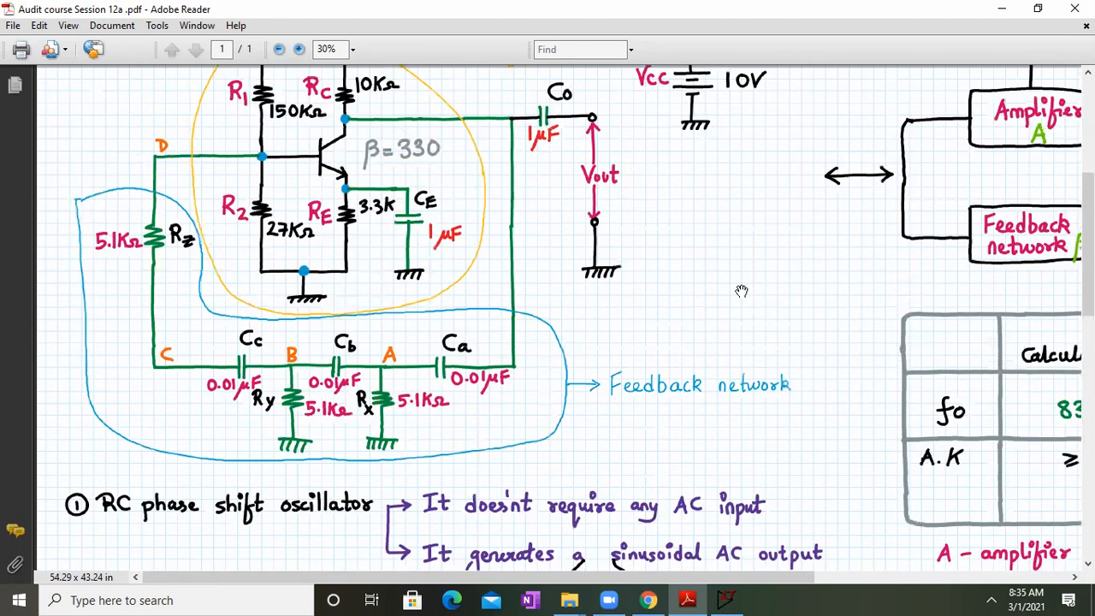
{"action": "scroll", "coordinate": [689, 262], "scroll_direction": "up", "scroll_amount": 3}
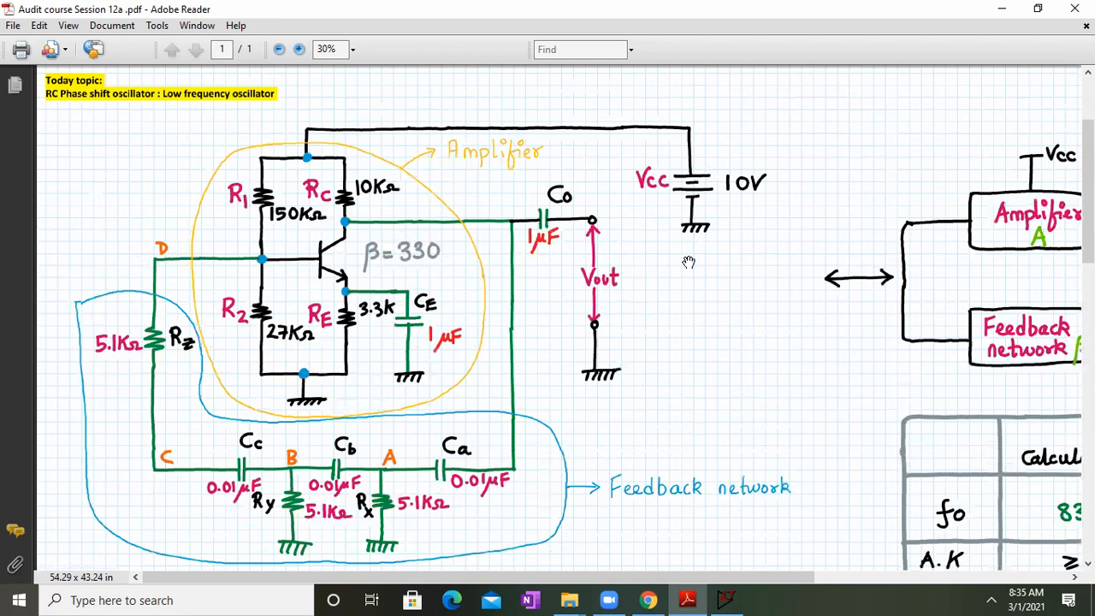
{"action": "scroll", "coordinate": [688, 262], "scroll_direction": "down", "scroll_amount": 1}
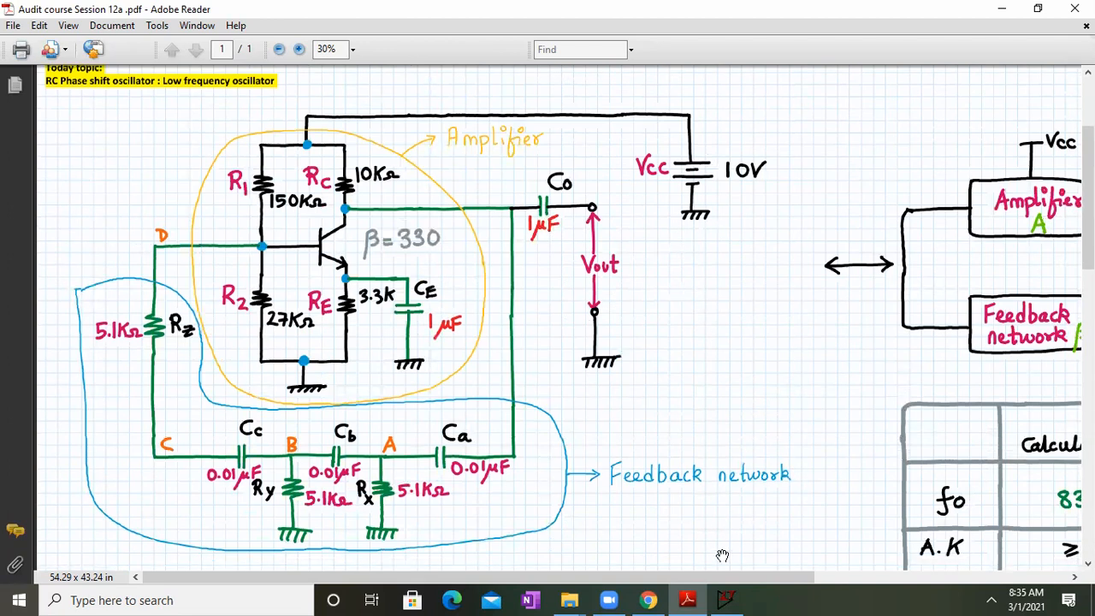
Step: Switch to LTspice and resize the rc_phase_shift_oscillator window to fill the left half of the screen, with the schematic enlarged
{"action": "left_click", "coordinate": [726, 600]}
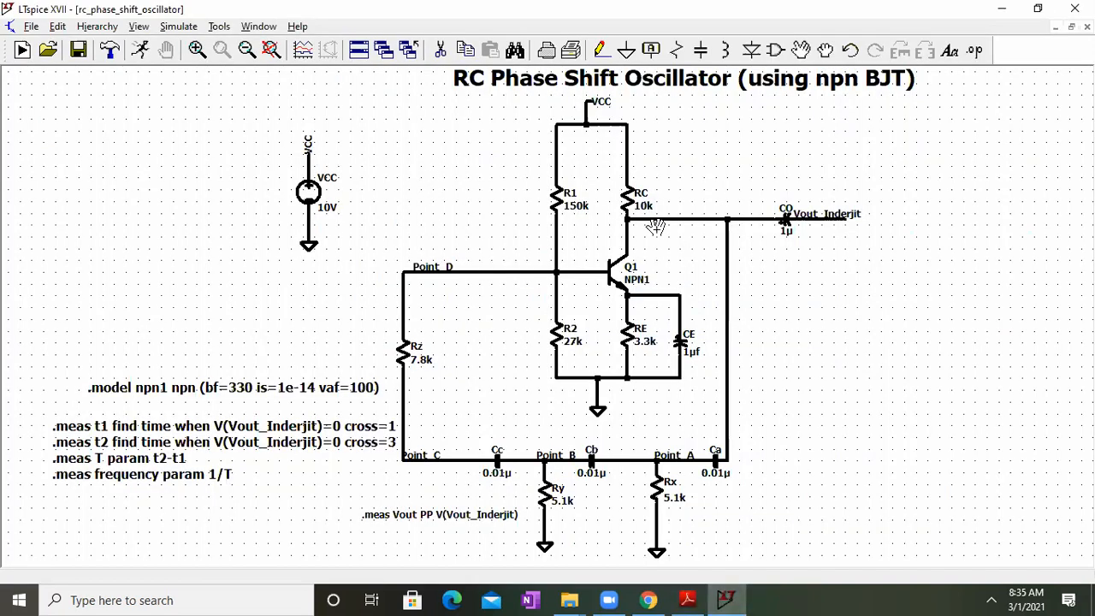
{"action": "double_click", "coordinate": [875, 15]}
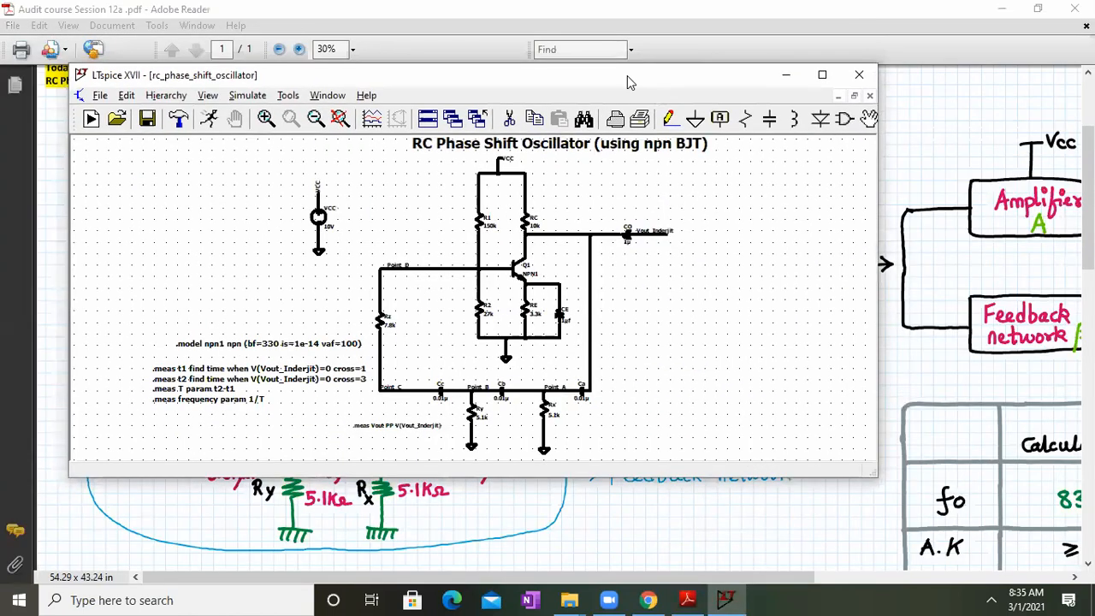
{"action": "left_click_drag", "start_coordinate": [629, 73], "coordinate": [560, 11]}
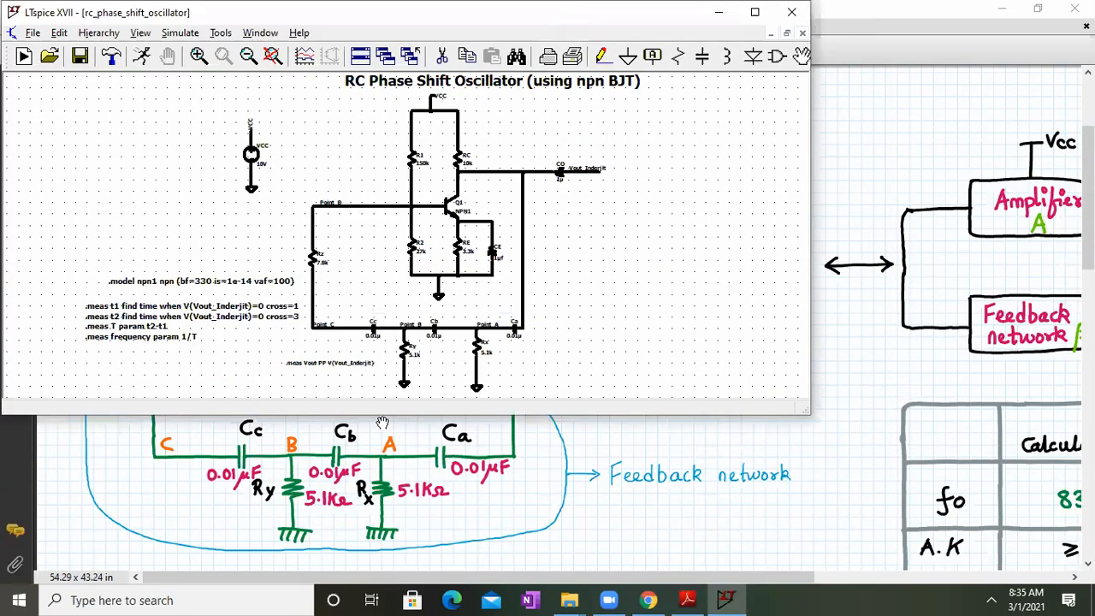
{"action": "left_click_drag", "start_coordinate": [387, 413], "coordinate": [366, 586]}
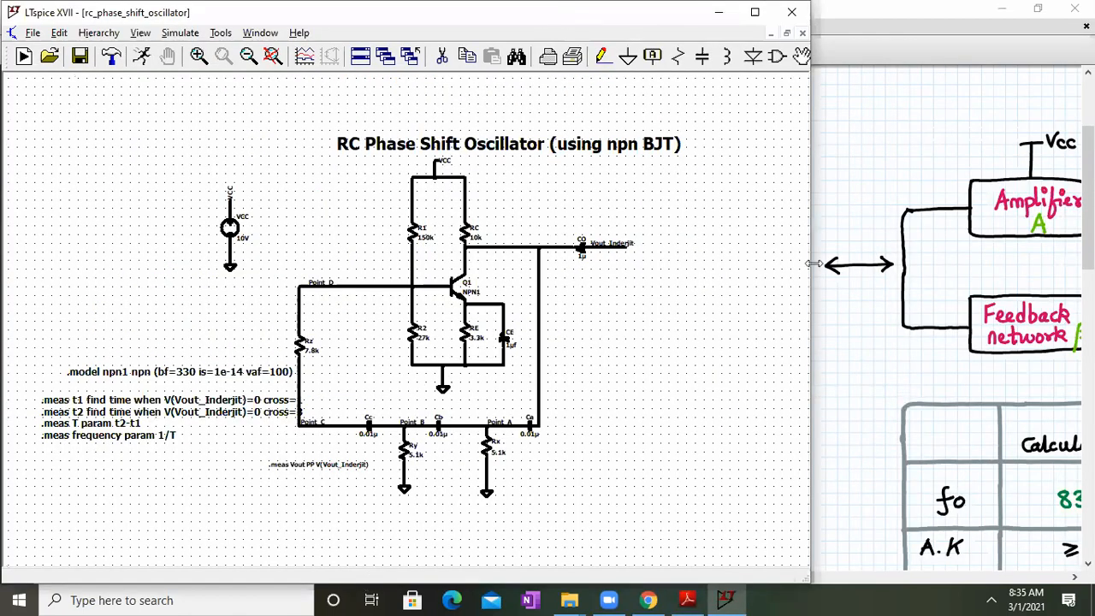
{"action": "left_click_drag", "start_coordinate": [811, 241], "coordinate": [575, 241]}
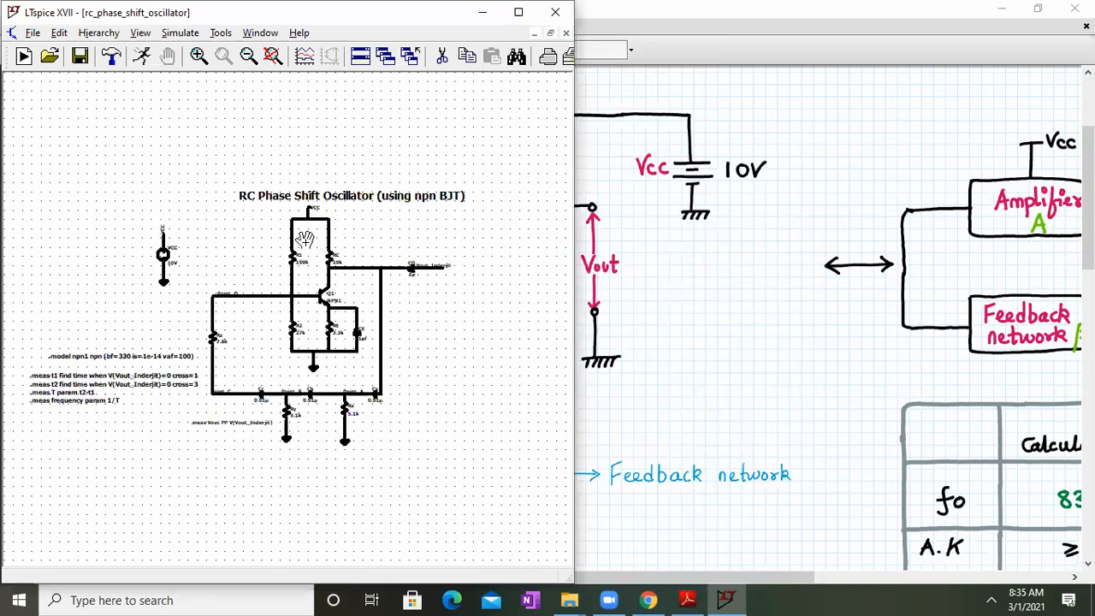
{"action": "scroll", "coordinate": [305, 239], "scroll_direction": "up", "scroll_amount": 2}
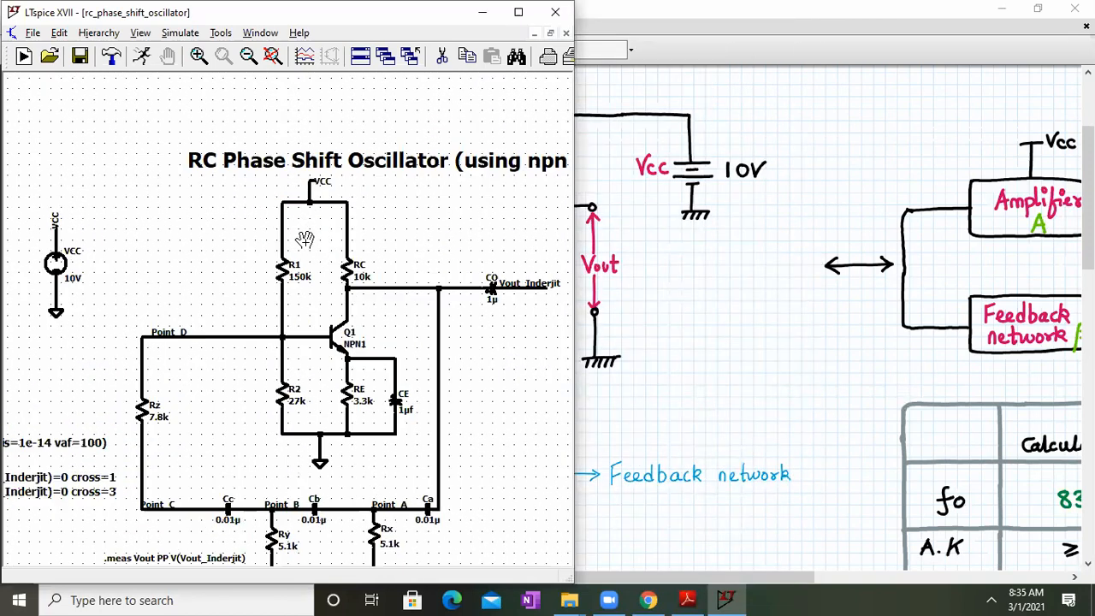
Step: Restore the Adobe Reader window to a smaller size and place the PDF beside the LTspice schematic in the right half
{"action": "double_click", "coordinate": [864, 13]}
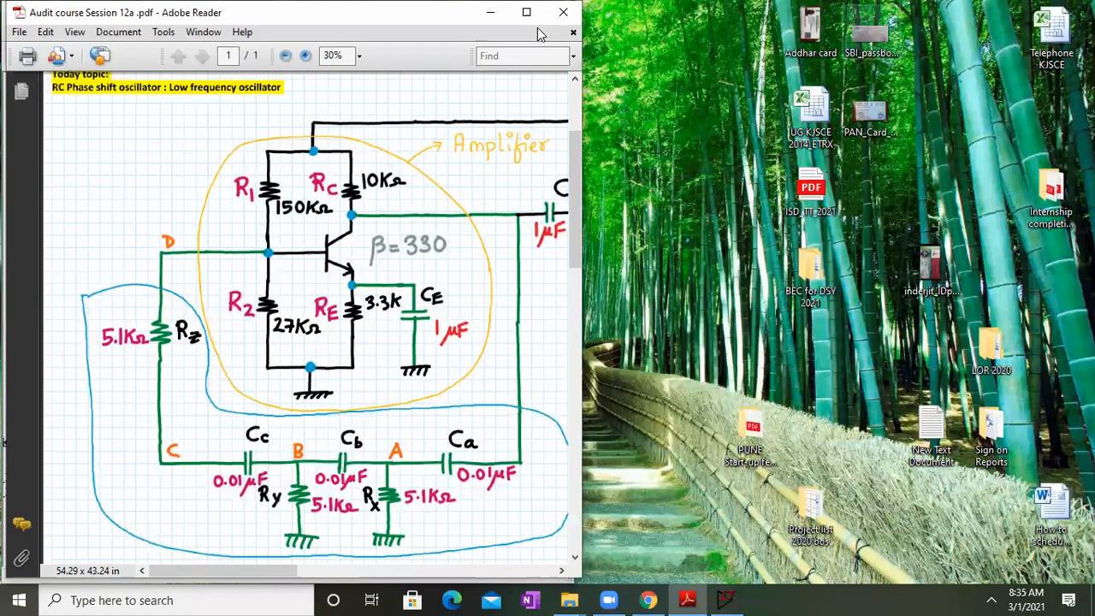
{"action": "double_click", "coordinate": [485, 10]}
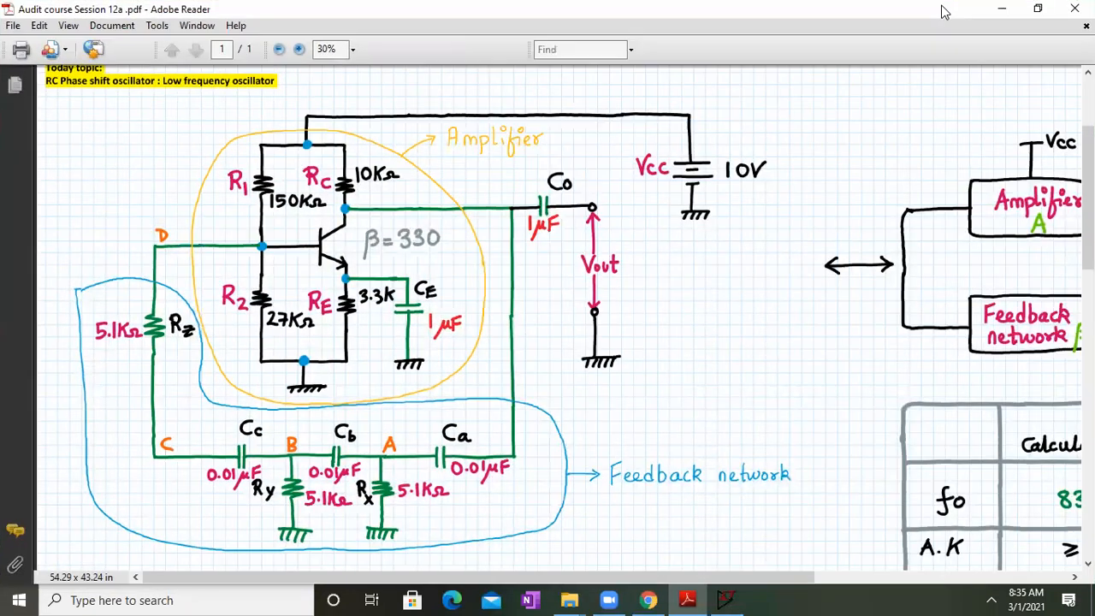
{"action": "double_click", "coordinate": [826, 6]}
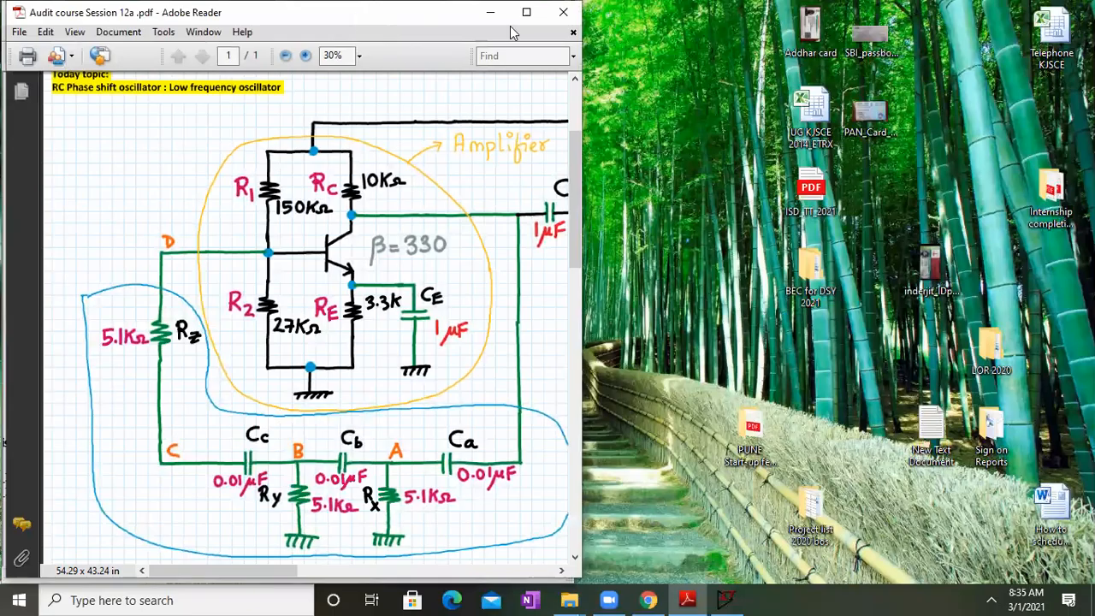
{"action": "left_click_drag", "start_coordinate": [355, 13], "coordinate": [924, 15]}
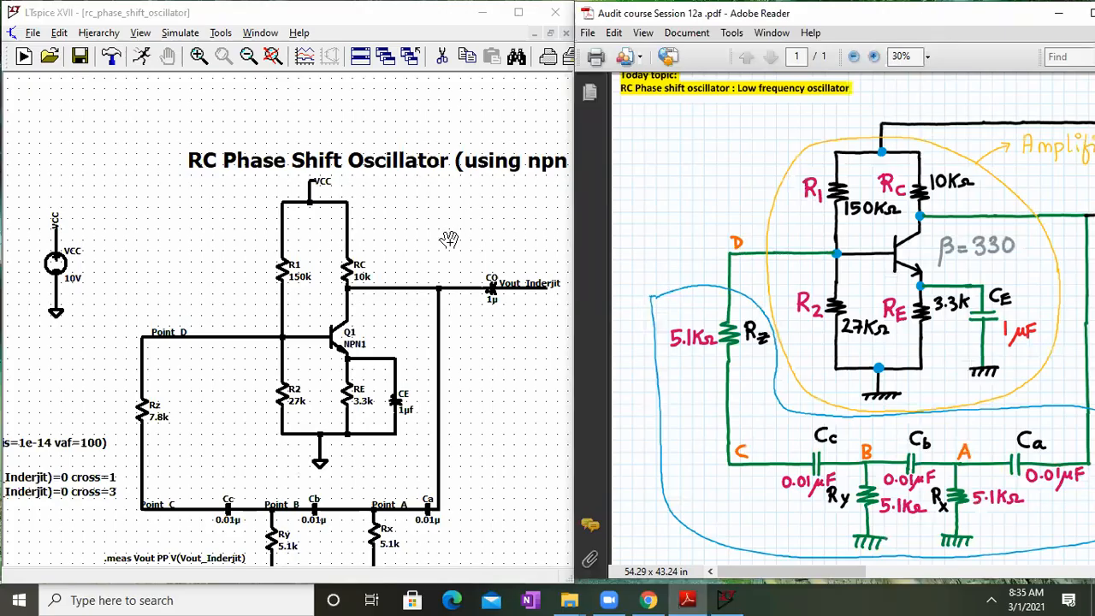
Step: Compare the schematic's amplifier stage and feedback network components in LTspice with the hand-drawn circuit
{"action": "left_click_drag", "start_coordinate": [450, 241], "coordinate": [417, 224]}
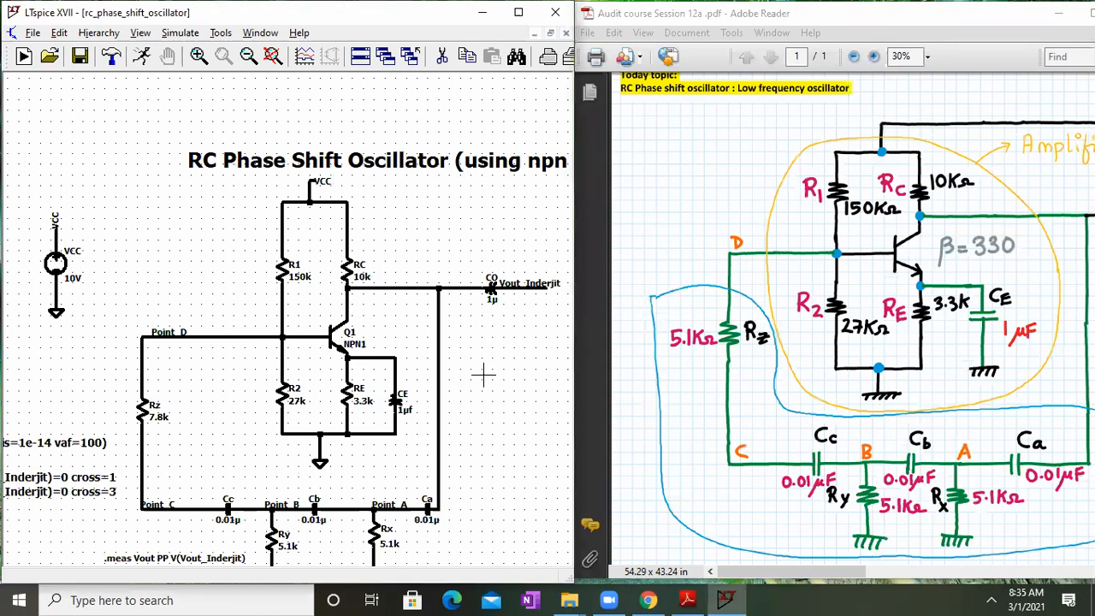
{"action": "left_click_drag", "start_coordinate": [484, 374], "coordinate": [483, 327]}
{"action": "scroll", "coordinate": [304, 253], "scroll_direction": "up", "scroll_amount": 2}
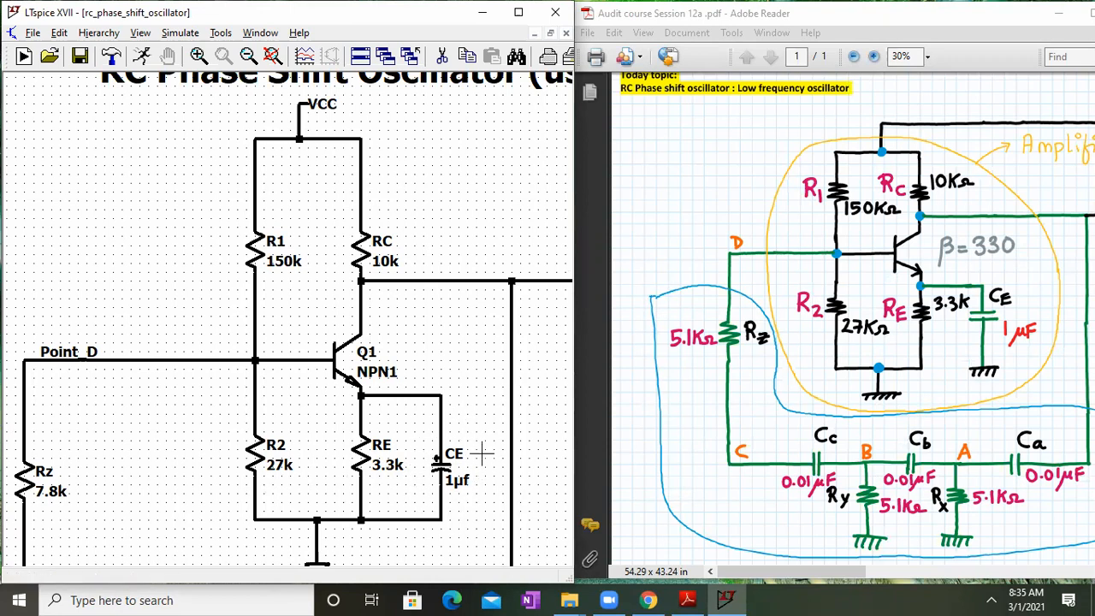
{"action": "left_click_drag", "start_coordinate": [215, 445], "coordinate": [196, 303]}
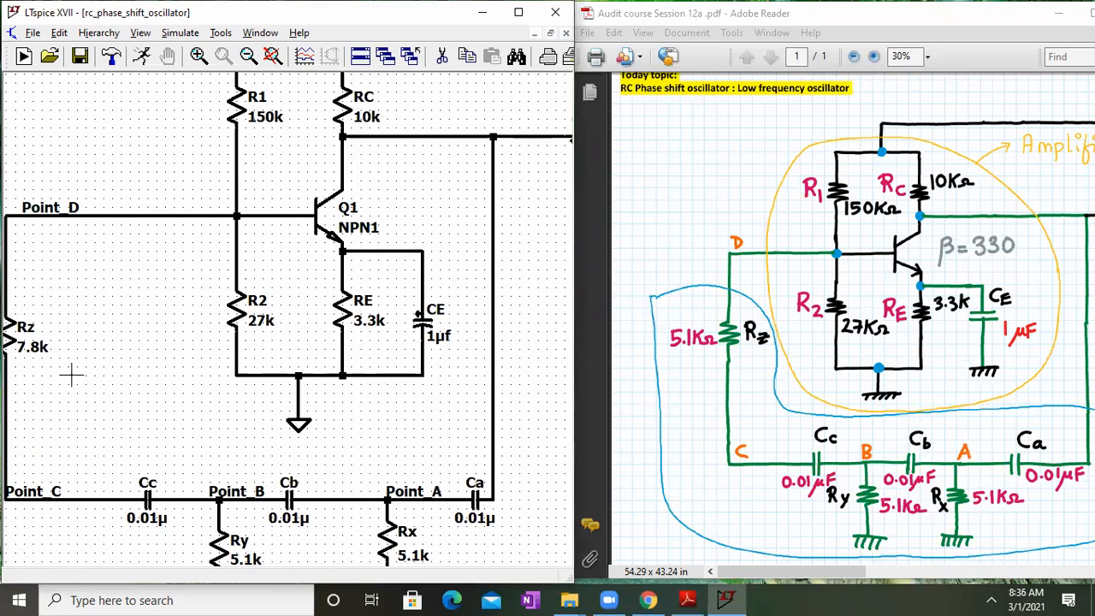
{"action": "left_click_drag", "start_coordinate": [71, 374], "coordinate": [91, 367]}
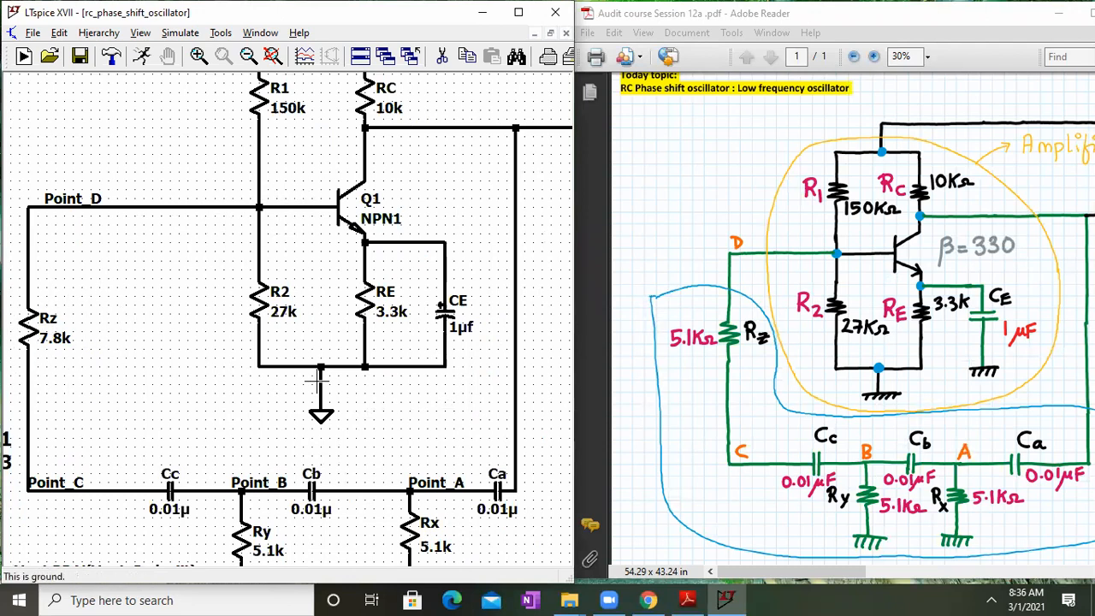
Step: Compare the schematic's feedback network and output stage in LTspice with the hand-drawn circuit, including the Rz resistor
{"action": "left_click_drag", "start_coordinate": [451, 472], "coordinate": [428, 391]}
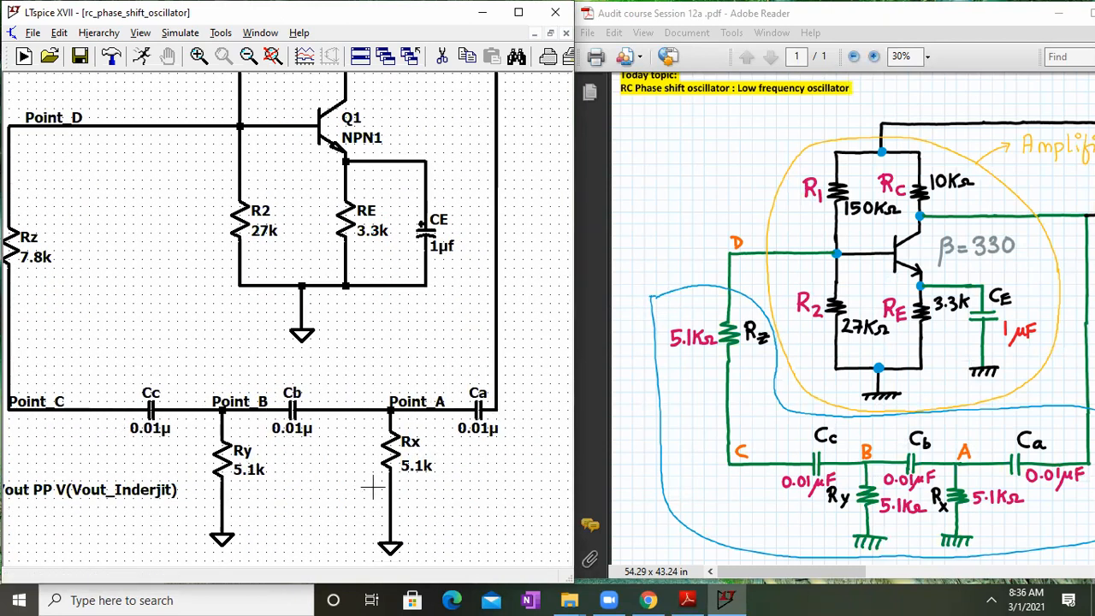
{"action": "left_click_drag", "start_coordinate": [513, 265], "coordinate": [374, 511]}
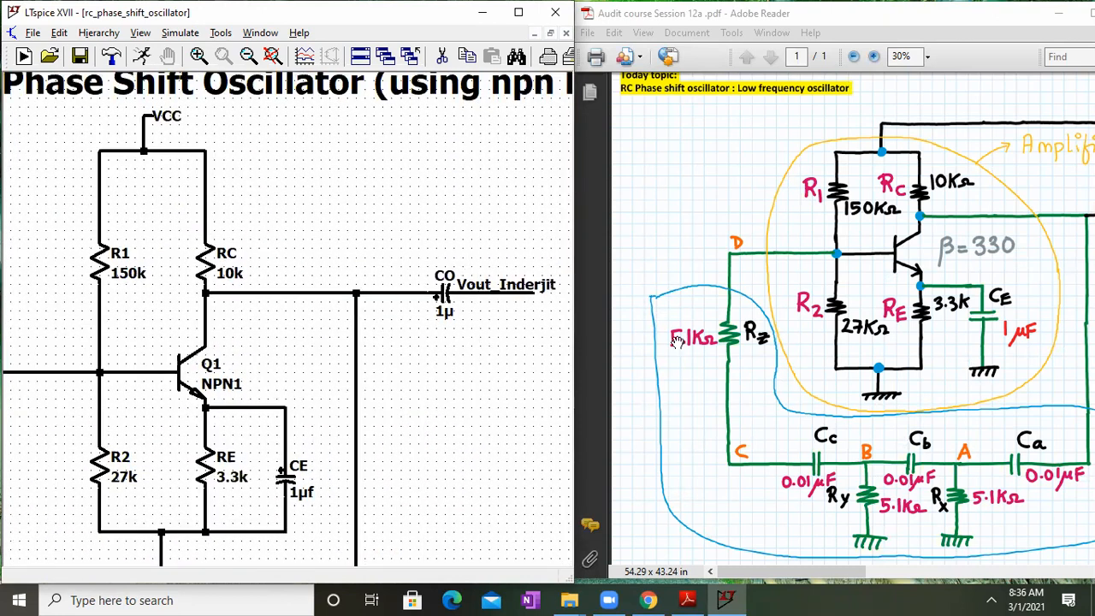
{"action": "mouse_move", "coordinate": [907, 316]}
{"action": "left_mouse_down"}
{"action": "mouse_move", "coordinate": [814, 309]}
{"action": "mouse_move", "coordinate": [894, 310]}
{"action": "left_mouse_up"}
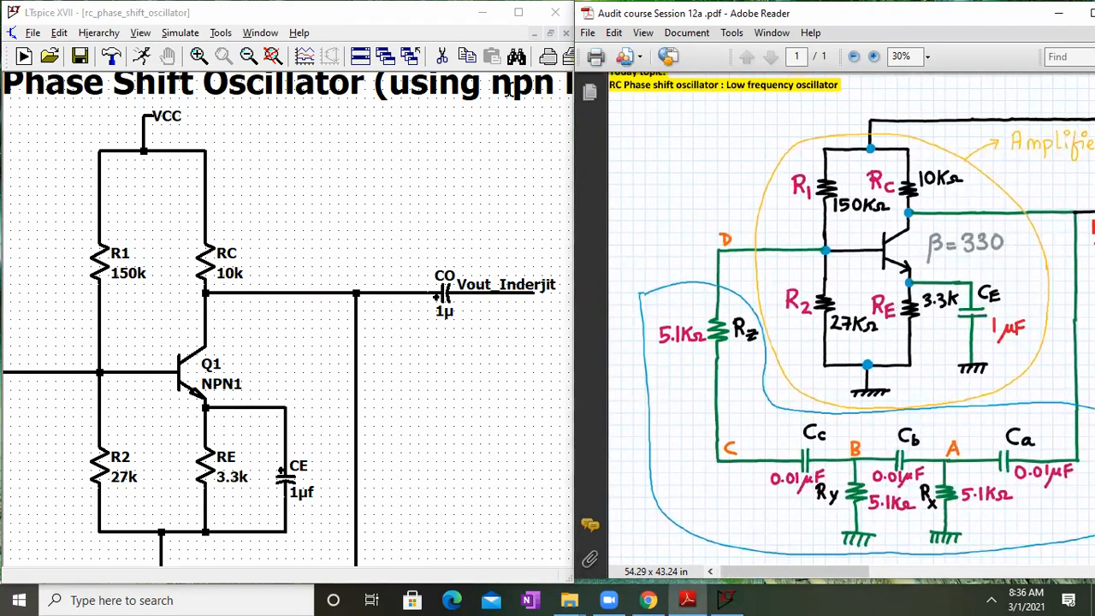
Step: Maximize LTspice and compare the schematic's npn1 .model directive with the transistor beta given in the PDF notes
{"action": "left_click", "coordinate": [519, 12]}
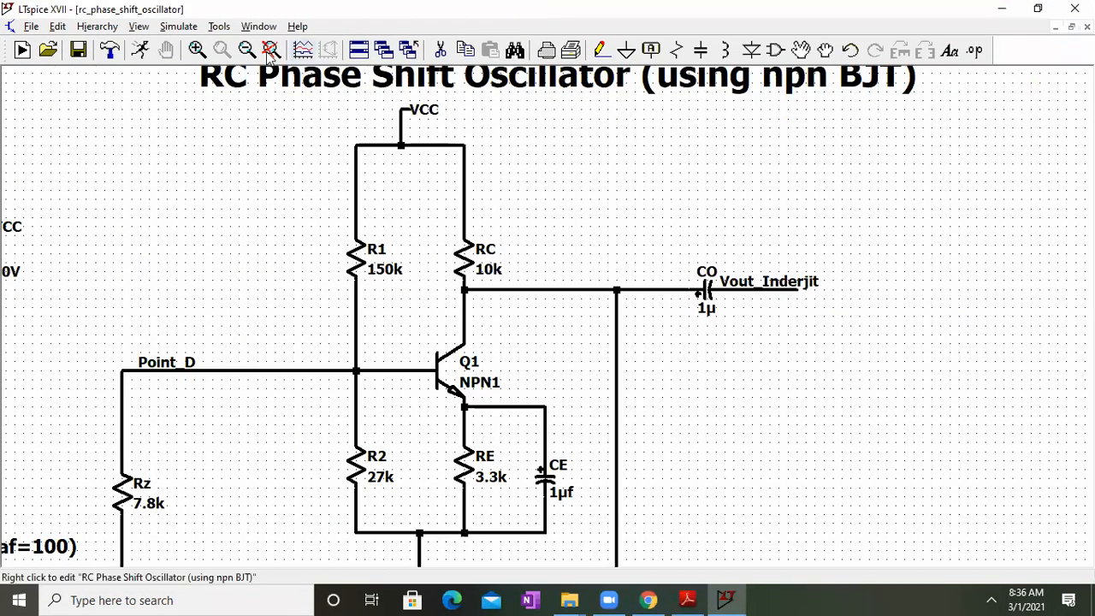
{"action": "left_click", "coordinate": [270, 50]}
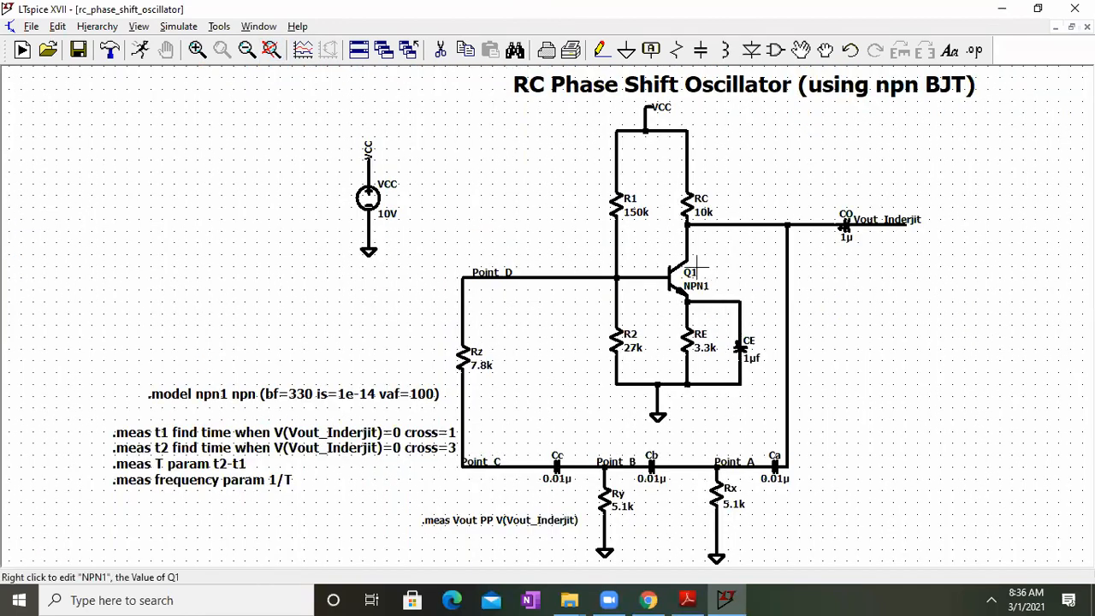
{"action": "left_click", "coordinate": [687, 600]}
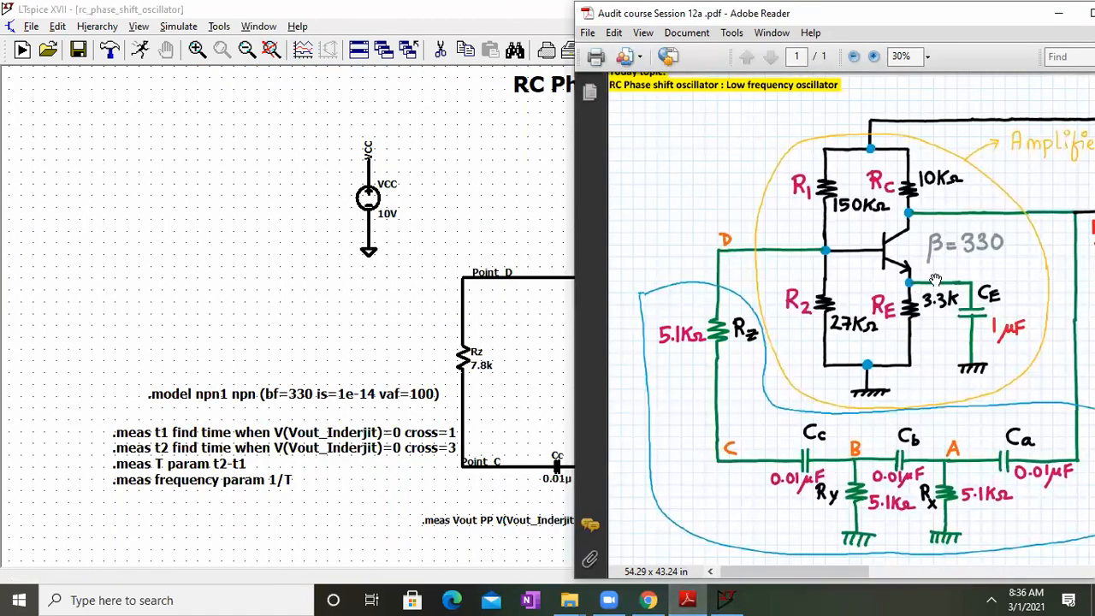
{"action": "left_click", "coordinate": [387, 306]}
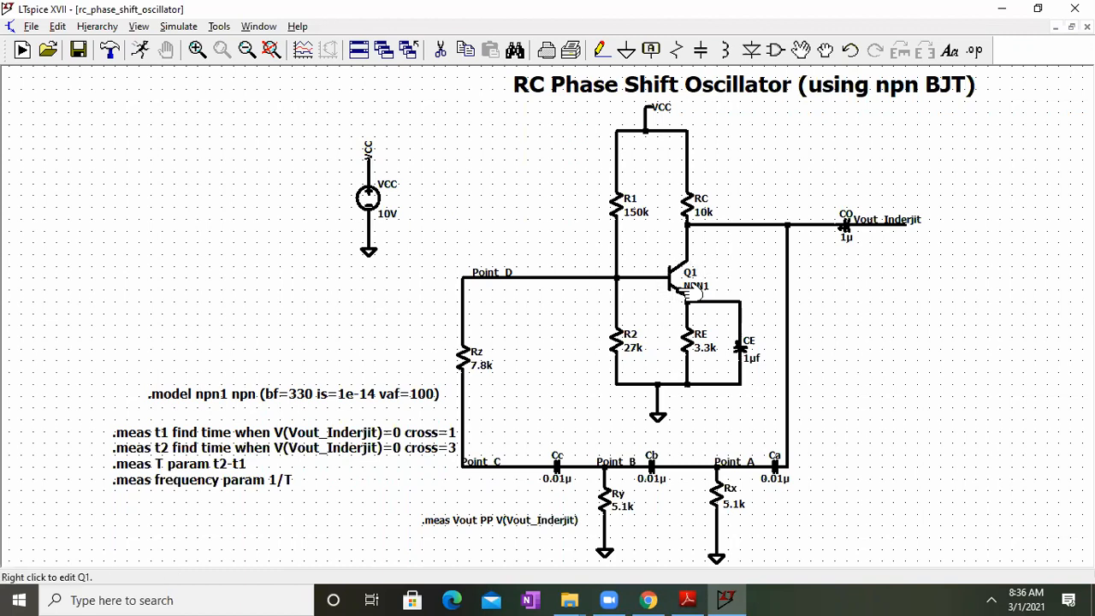
{"action": "scroll", "coordinate": [689, 291], "scroll_direction": "up", "scroll_amount": 1}
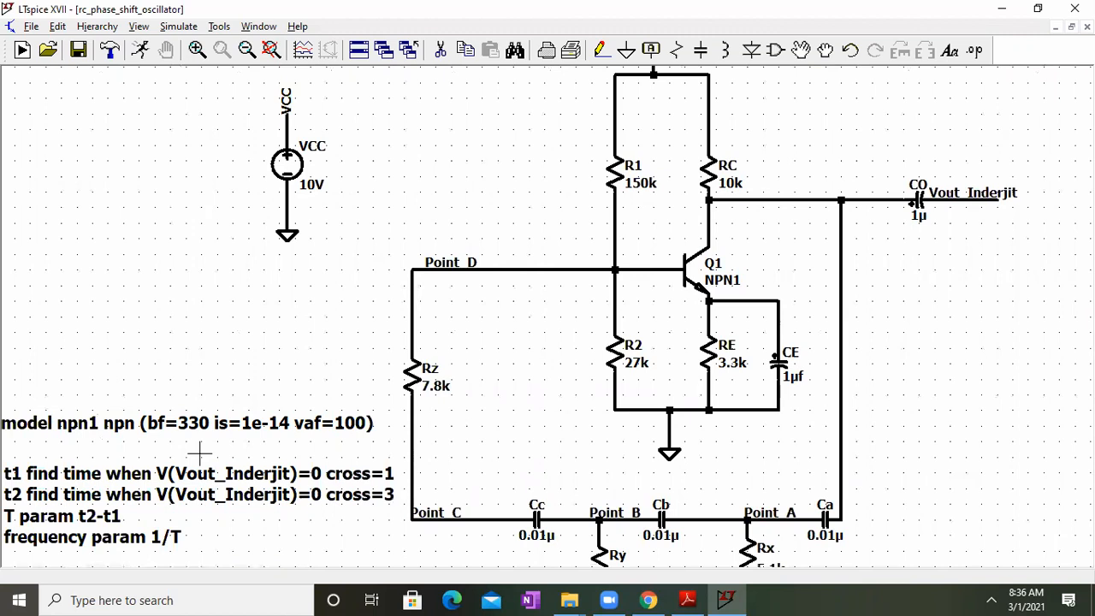
Step: Delete the .meas Vout PP directive below the feedback network from the schematic
{"action": "left_click", "coordinate": [271, 50]}
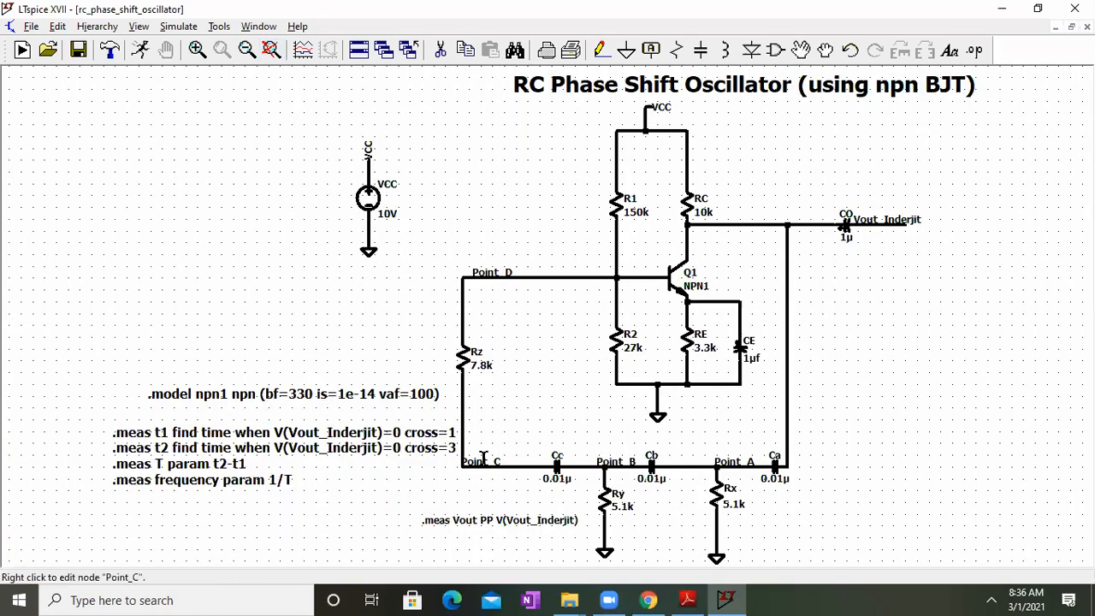
{"action": "left_click", "coordinate": [440, 50]}
{"action": "left_click", "coordinate": [538, 519]}
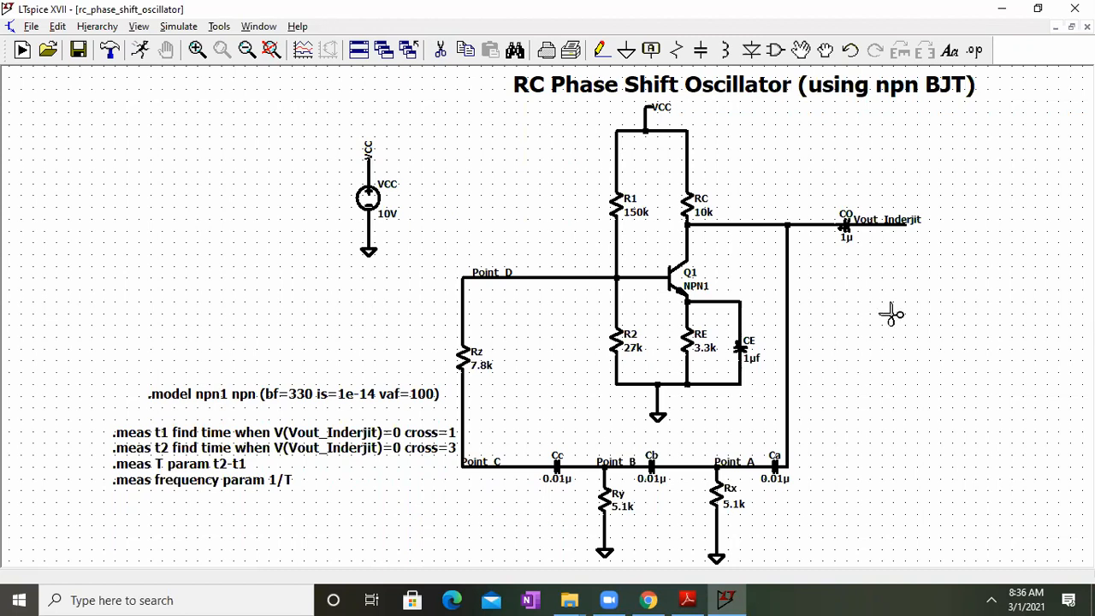
Step: Examine the RC feedback network between Point_D and Ca, and the net label on the oscillator output
{"action": "scroll", "coordinate": [829, 401], "scroll_direction": "up", "scroll_amount": 3}
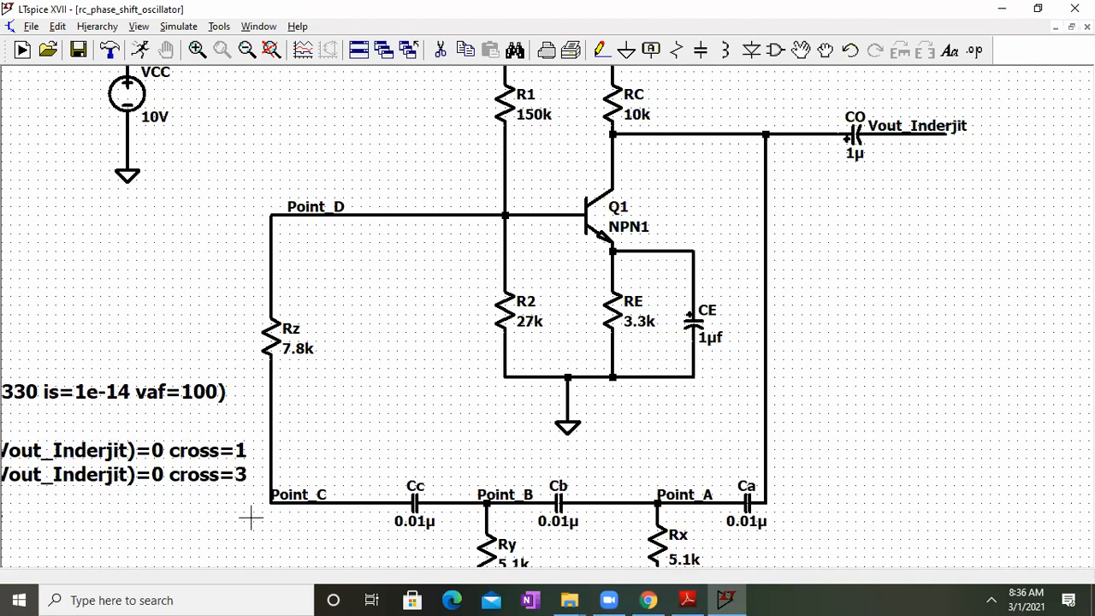
{"action": "left_click_drag", "start_coordinate": [877, 452], "coordinate": [848, 366]}
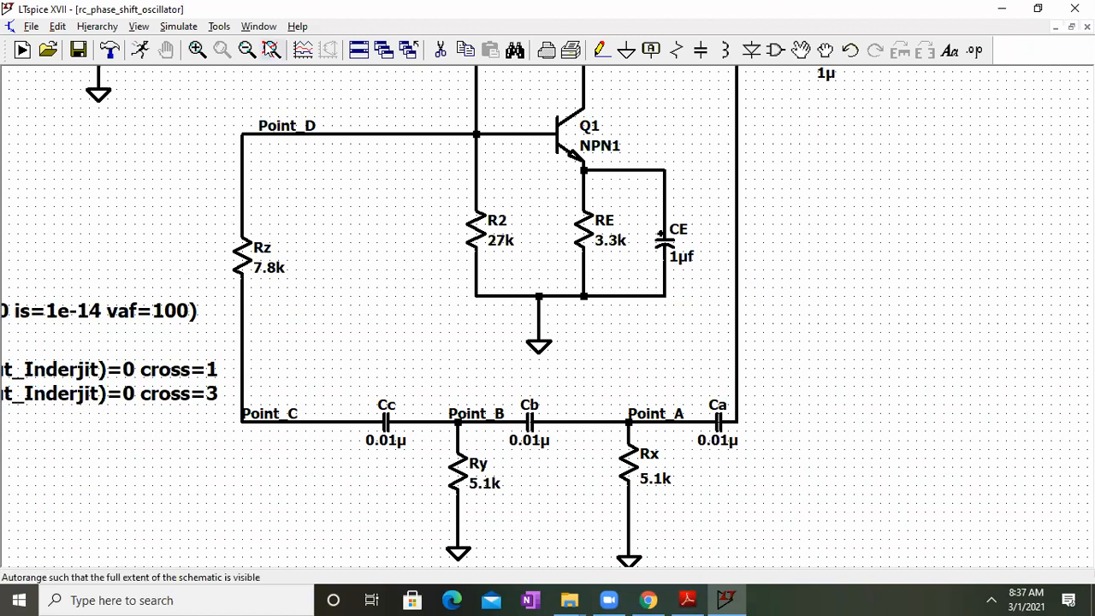
{"action": "left_click", "coordinate": [271, 50]}
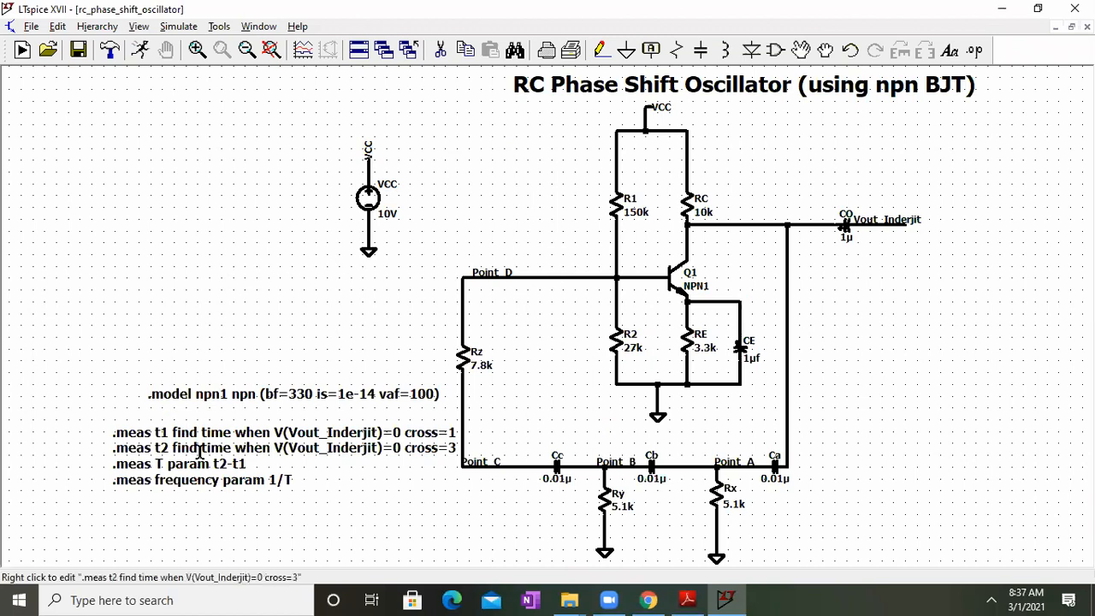
{"action": "right_click", "coordinate": [874, 217]}
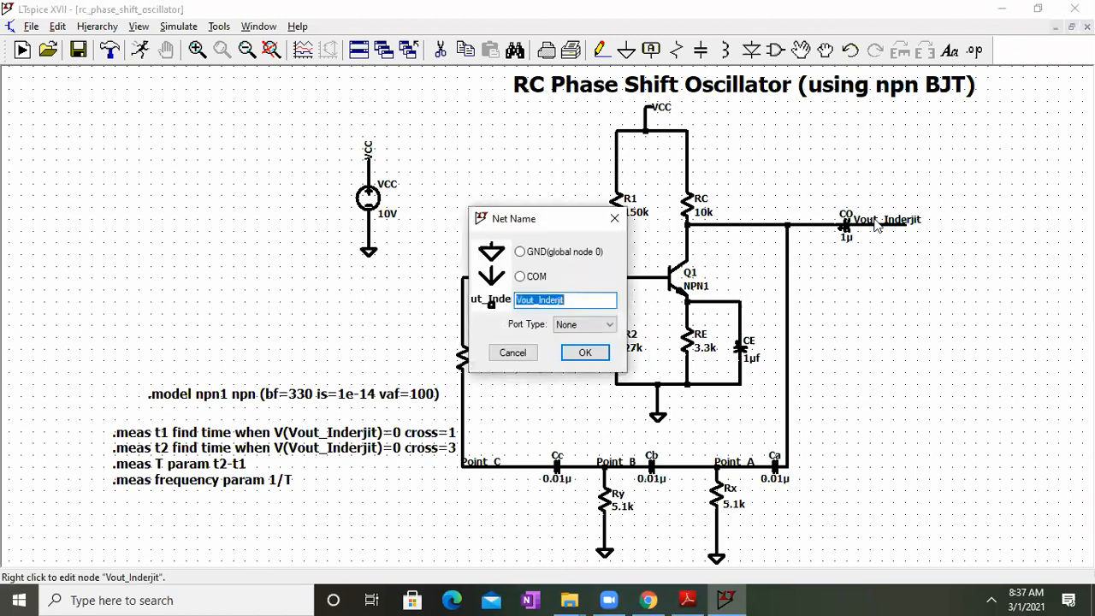
{"action": "left_click", "coordinate": [584, 352]}
Step: Run a transient simulation of the oscillator with a stop time of 100m
{"action": "left_click", "coordinate": [177, 26]}
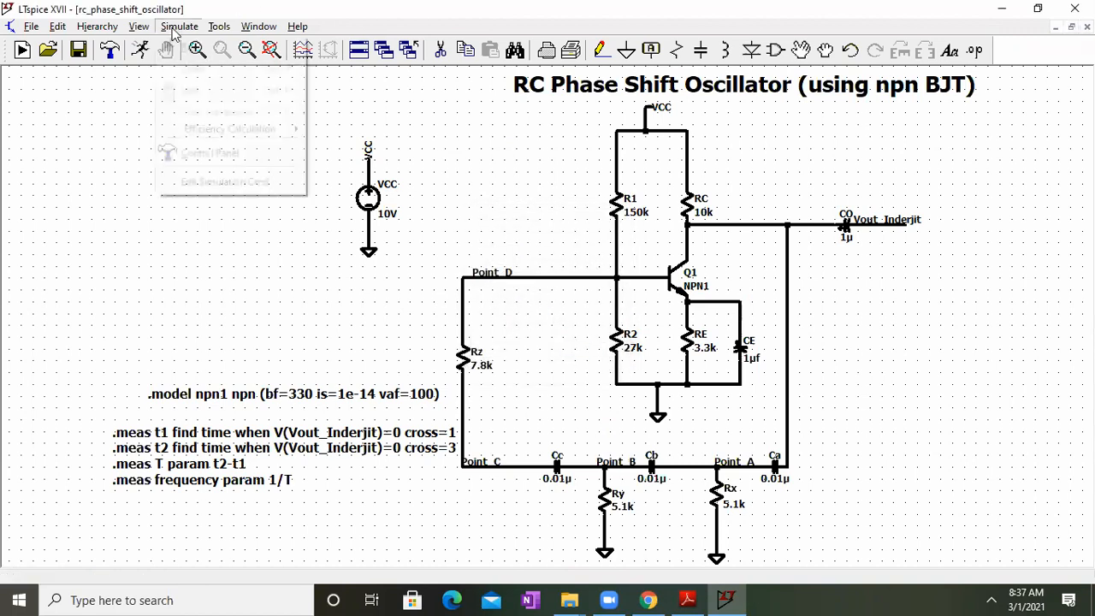
{"action": "left_click", "coordinate": [181, 45]}
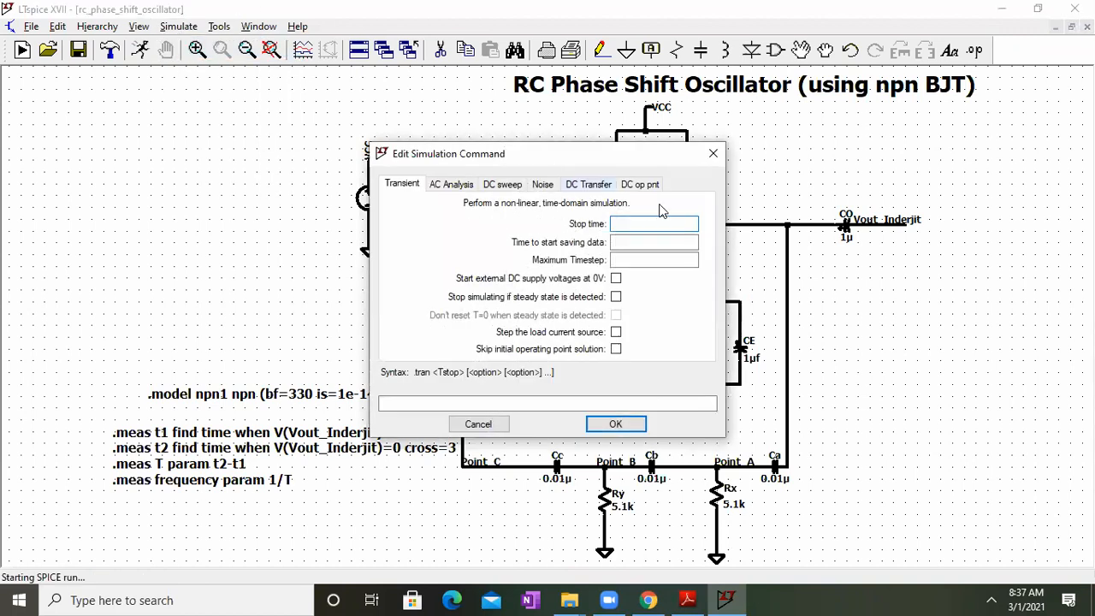
{"action": "type", "text": "100m"}
{"action": "key", "text": "Return"}
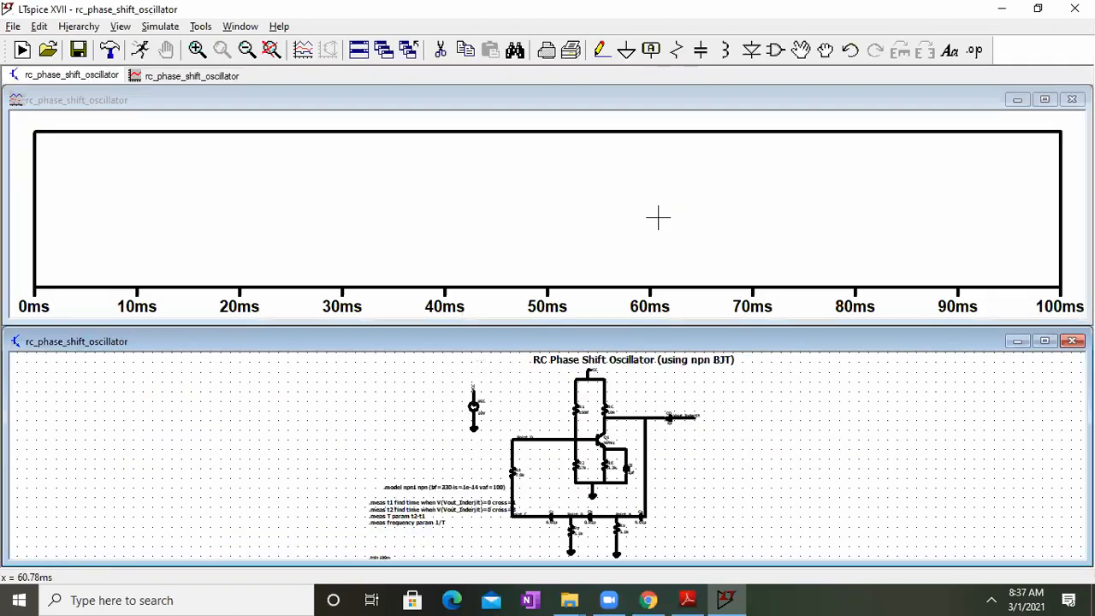
Step: Plot the voltage of the oscillator's Vout node in the waveform pane
{"action": "right_click", "coordinate": [432, 204]}
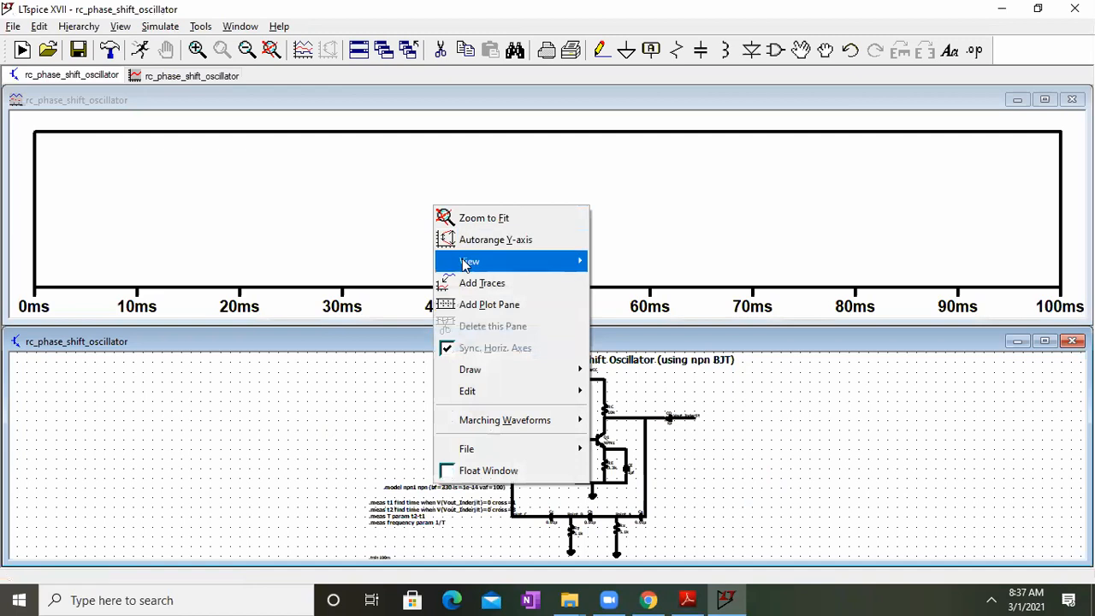
{"action": "left_click", "coordinate": [469, 285]}
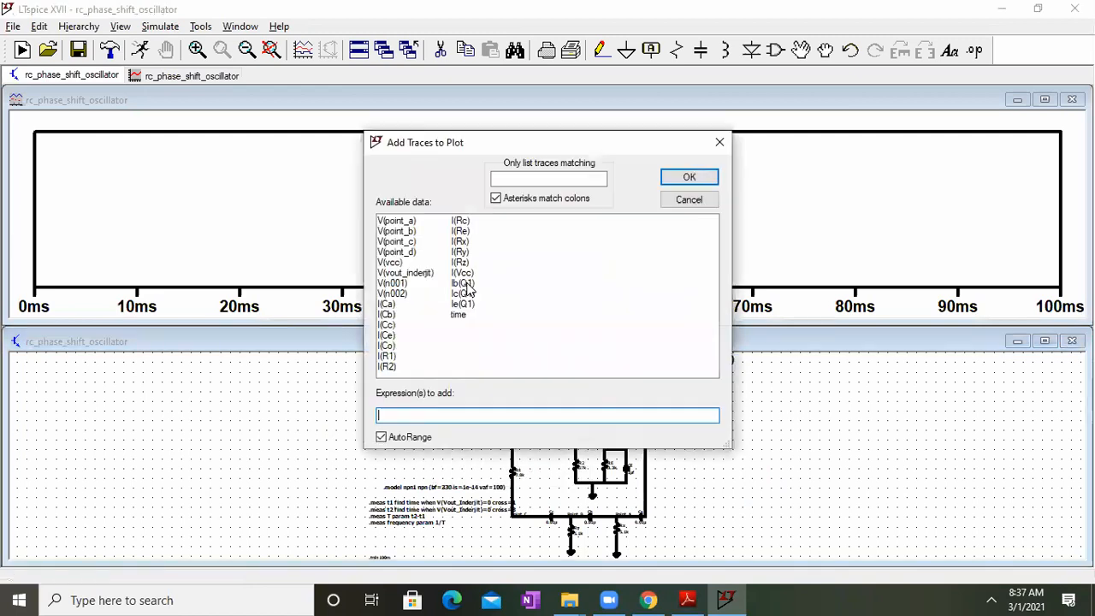
{"action": "left_click", "coordinate": [409, 274]}
{"action": "left_click", "coordinate": [689, 176]}
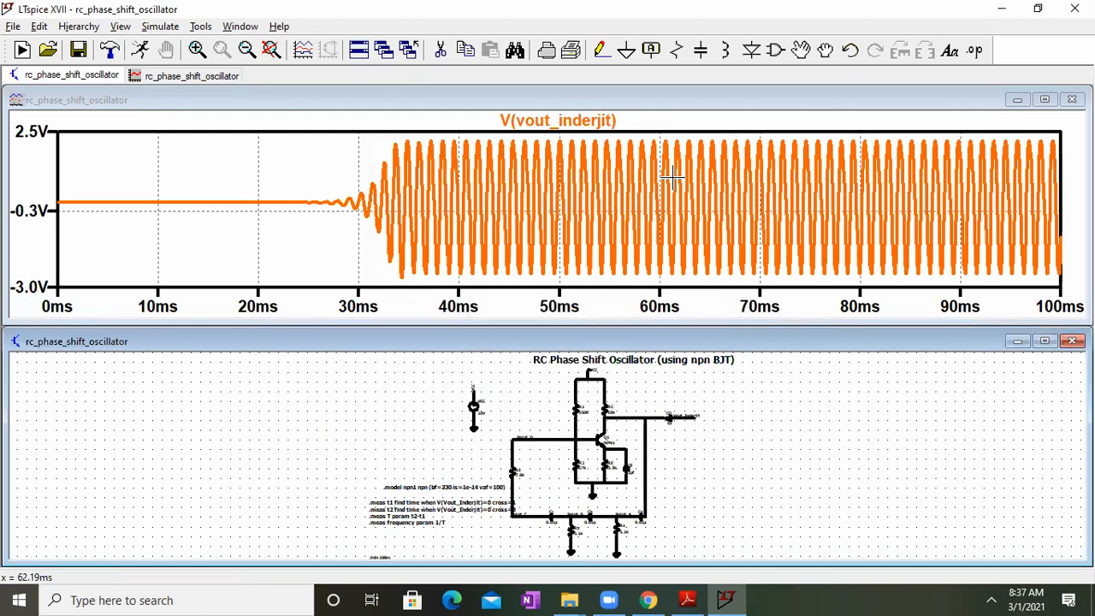
Step: Maximize the output waveform and examine the oscillation build-up between about 18 and 54 ms, ending with the full time range
{"action": "left_click", "coordinate": [1044, 100]}
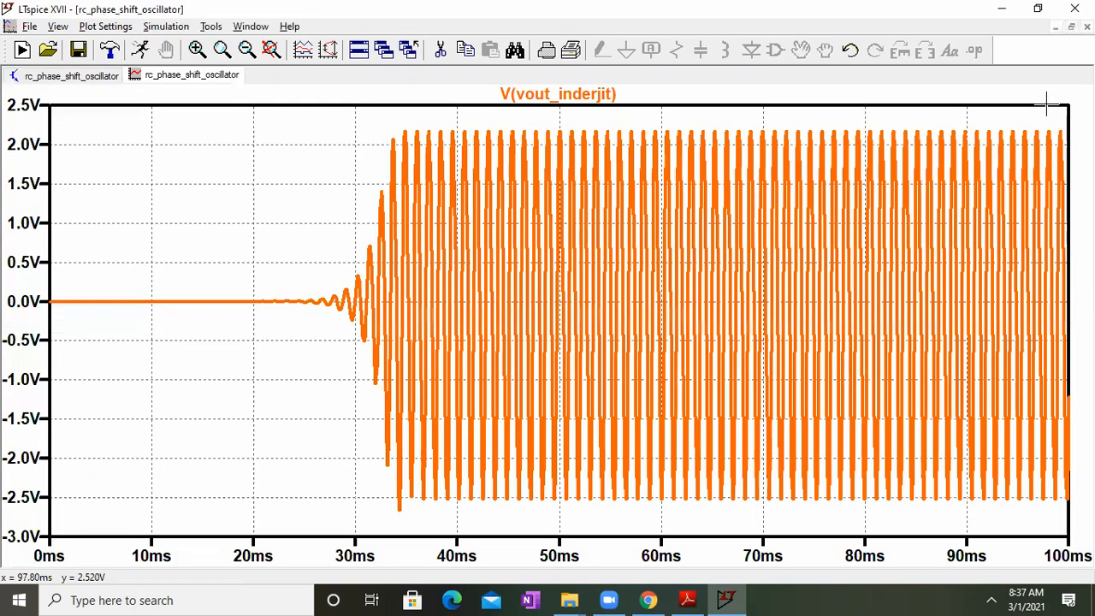
{"action": "left_click_drag", "start_coordinate": [255, 120], "coordinate": [588, 509]}
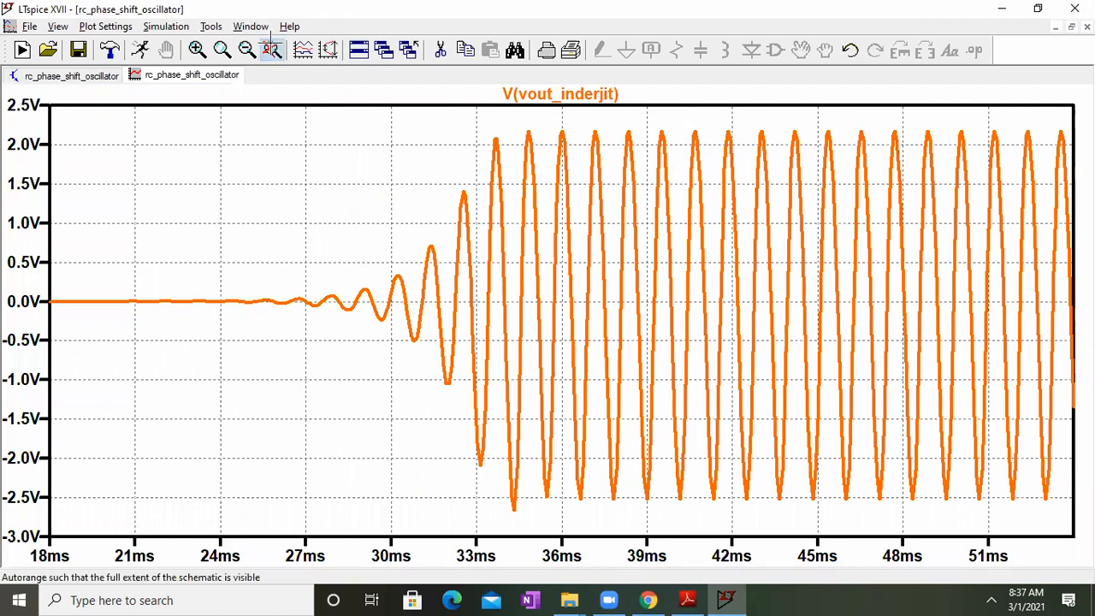
{"action": "left_click", "coordinate": [272, 49]}
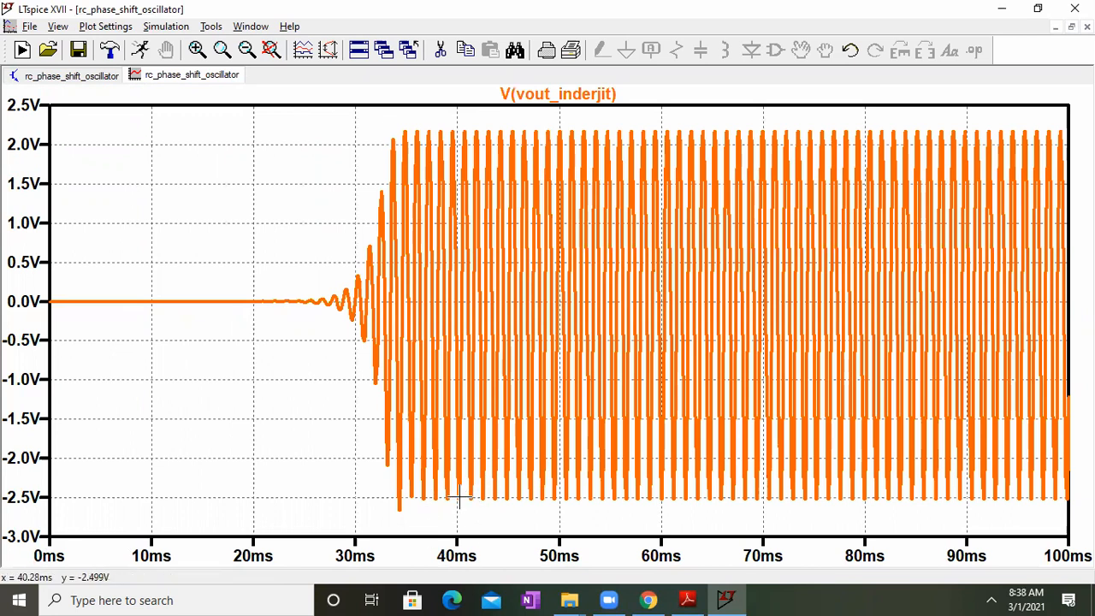
Step: Try to rerun the transient simulation with data saving starting at 40ms and a stop time of 60m
{"action": "left_click", "coordinate": [104, 78]}
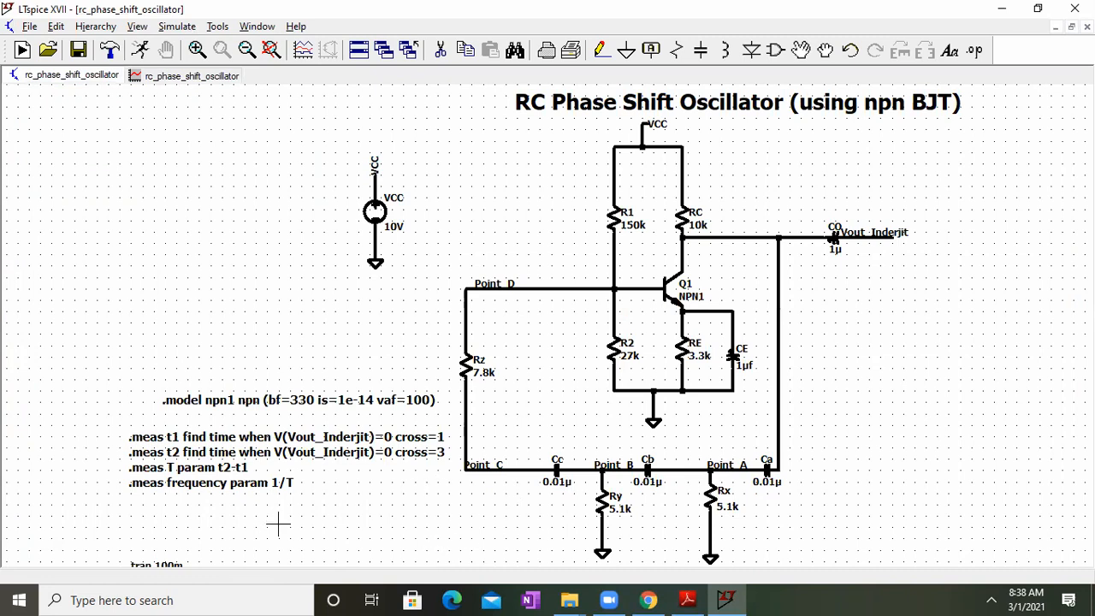
{"action": "right_click", "coordinate": [174, 567]}
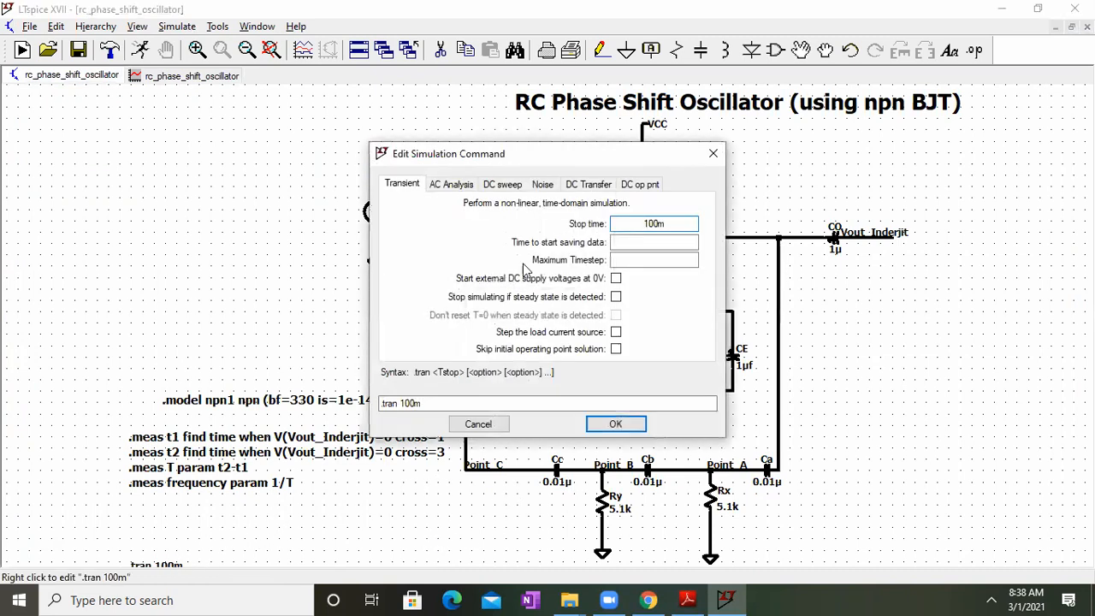
{"action": "left_click", "coordinate": [643, 242]}
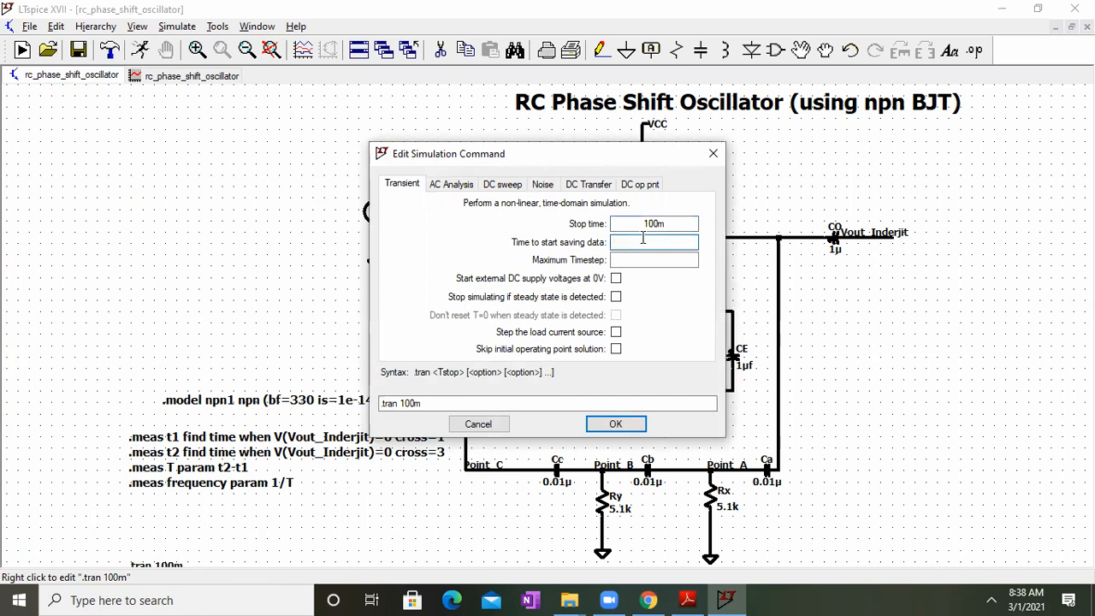
{"action": "type", "text": "40ms"}
{"action": "left_click", "coordinate": [672, 223]}
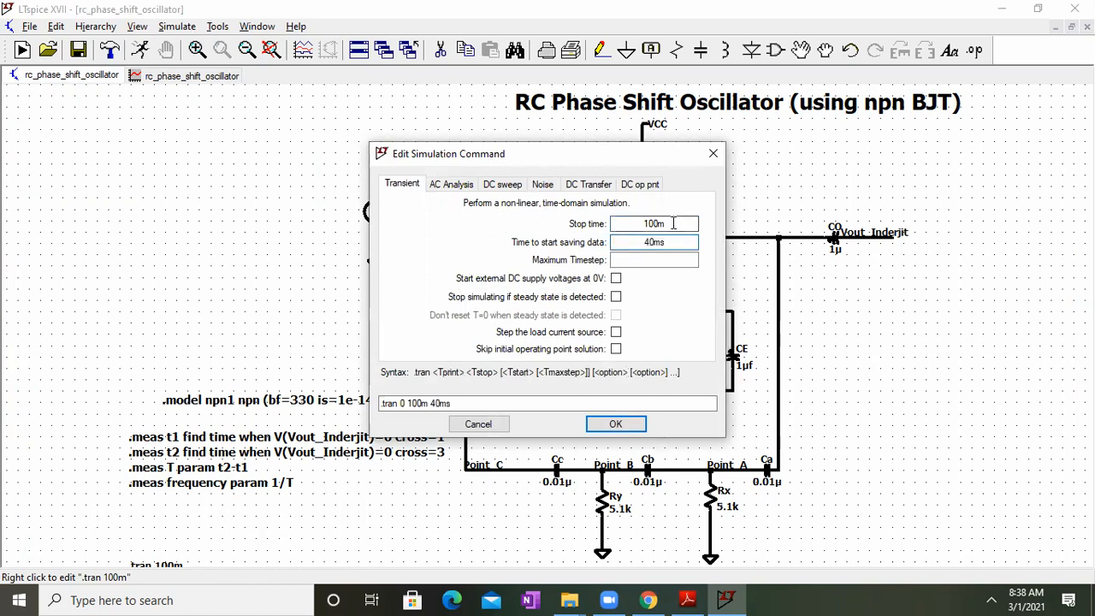
{"action": "key", "text": "BackSpace"}
{"action": "key", "text": "BackSpace"}
{"action": "key", "text": "BackSpace"}
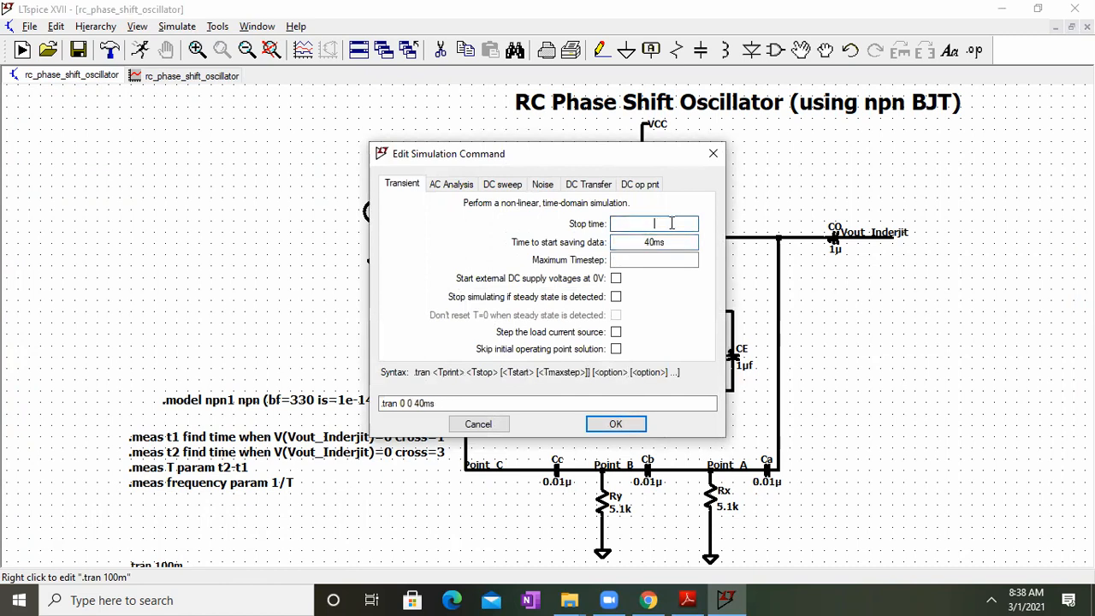
{"action": "type", "text": "60m"}
{"action": "key", "text": "Return"}
{"action": "left_click", "coordinate": [179, 28]}
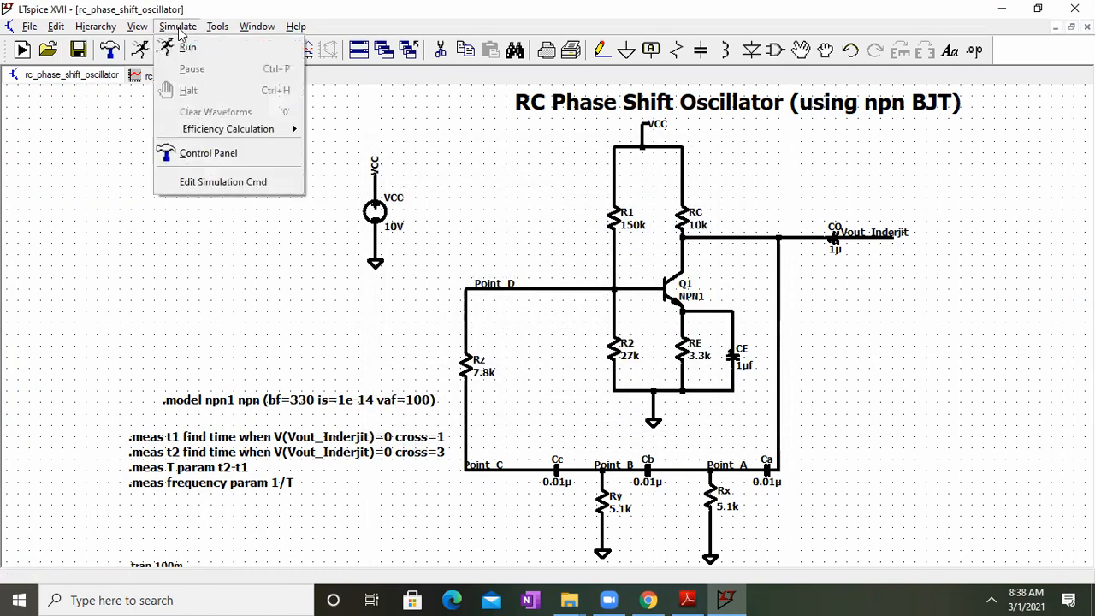
{"action": "left_click", "coordinate": [186, 50]}
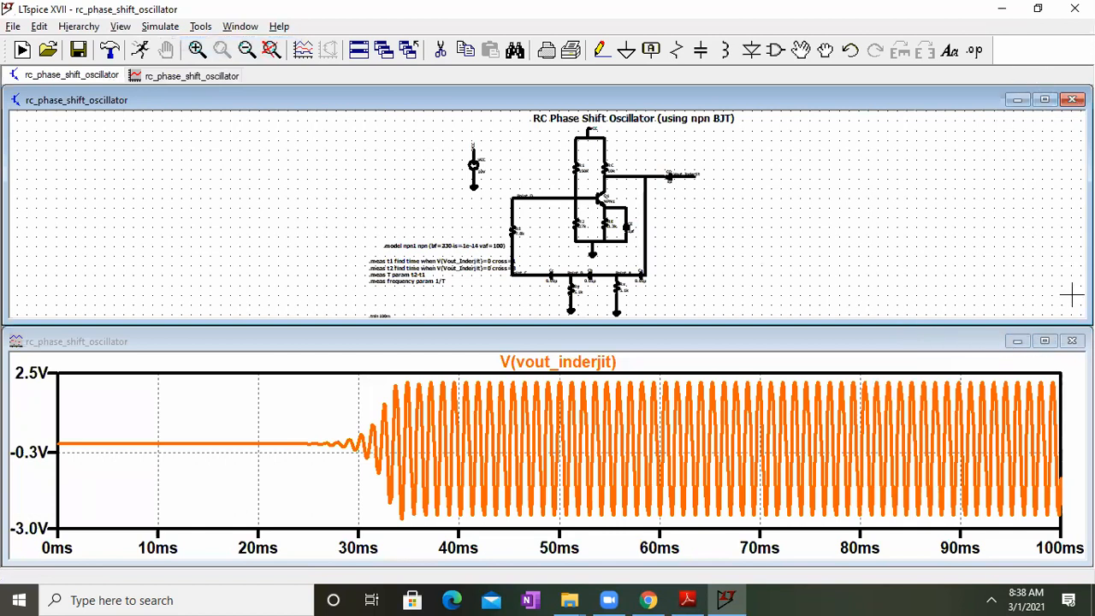
Step: Close the old waveform plot and rerun the transient simulation with data saving starting at 40m
{"action": "left_click", "coordinate": [1072, 341]}
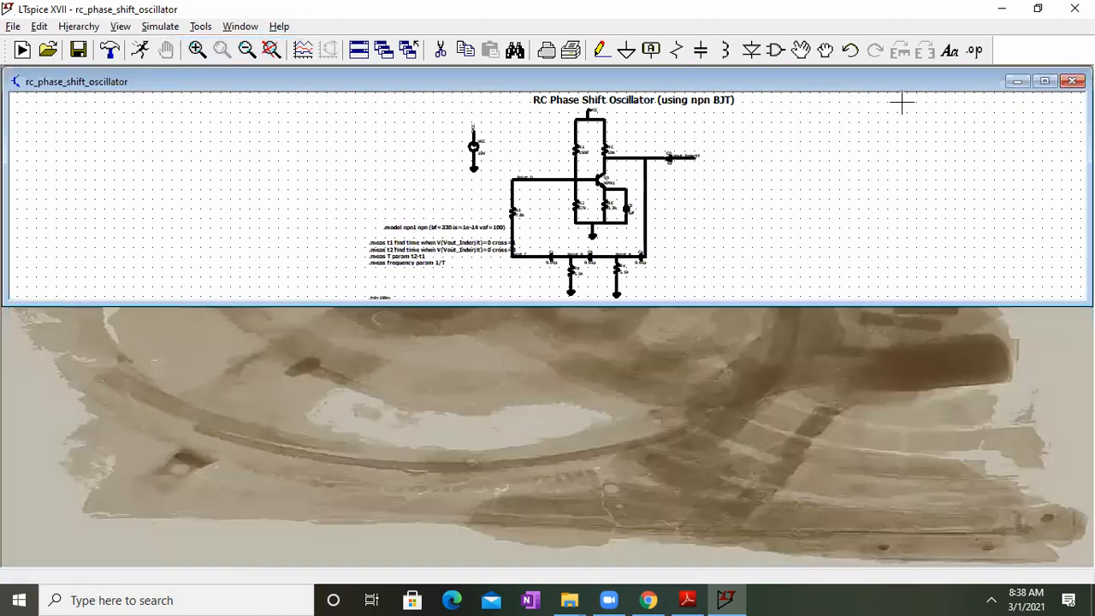
{"action": "left_click", "coordinate": [1045, 81]}
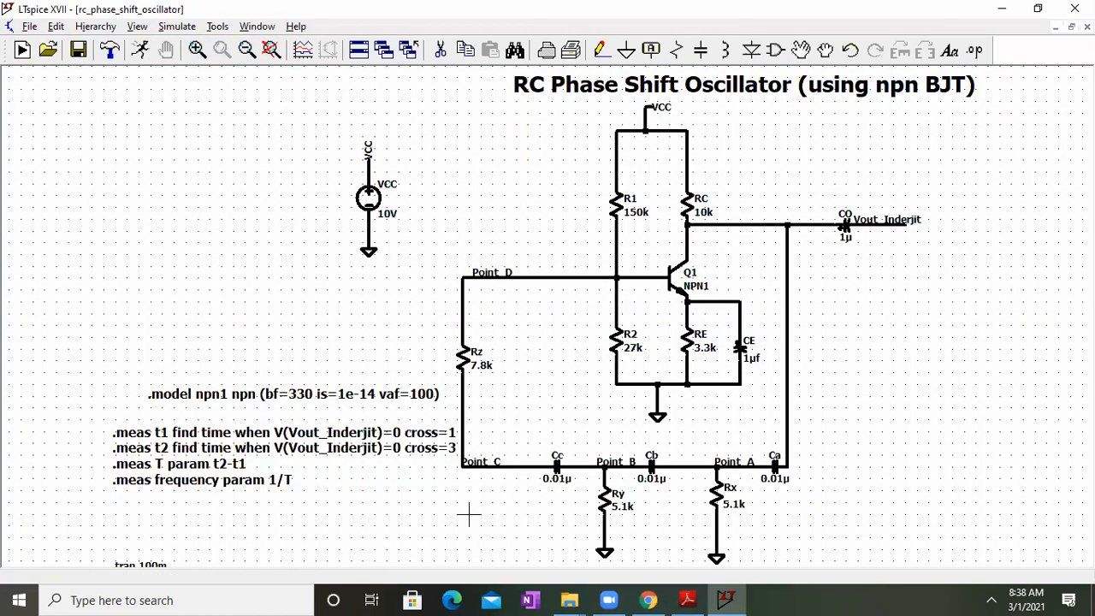
{"action": "right_click", "coordinate": [148, 568]}
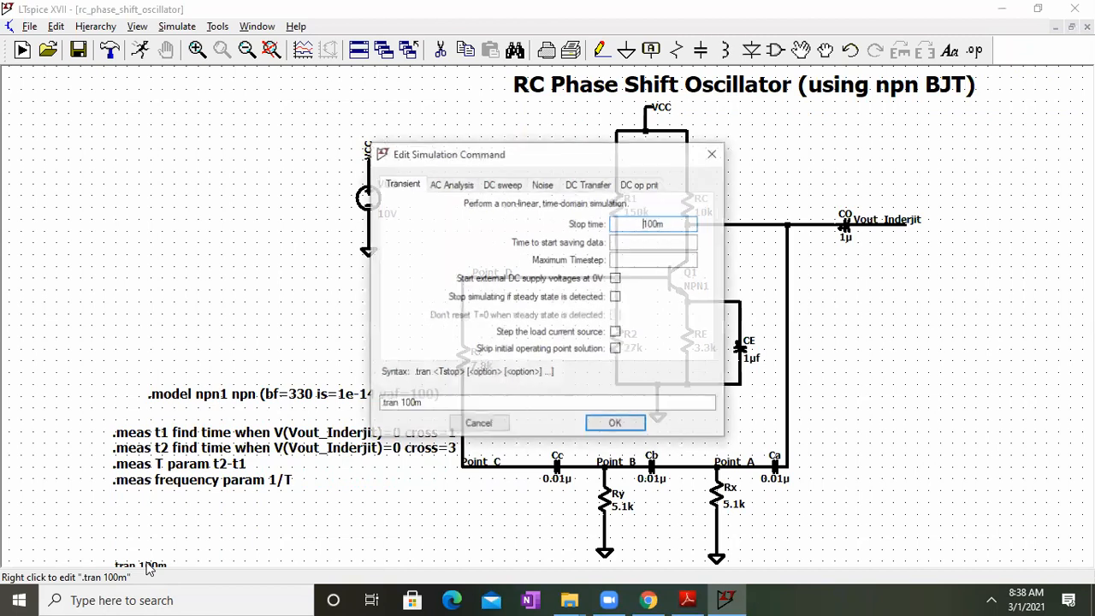
{"action": "left_click", "coordinate": [660, 242]}
{"action": "type", "text": "40m"}
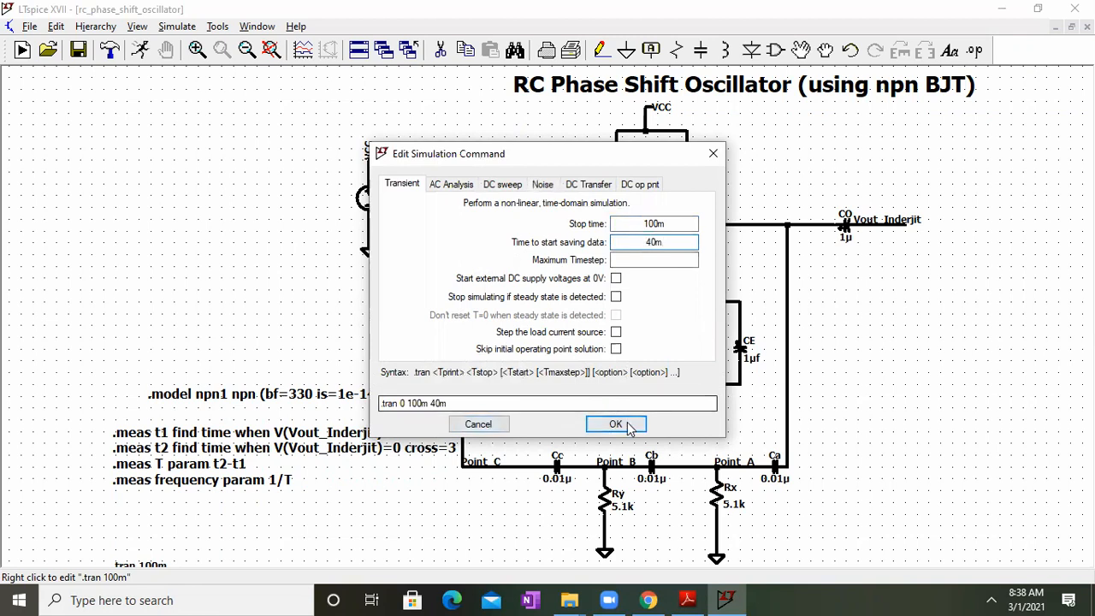
{"action": "left_click", "coordinate": [627, 426]}
{"action": "left_click", "coordinate": [170, 28]}
{"action": "left_click", "coordinate": [187, 48]}
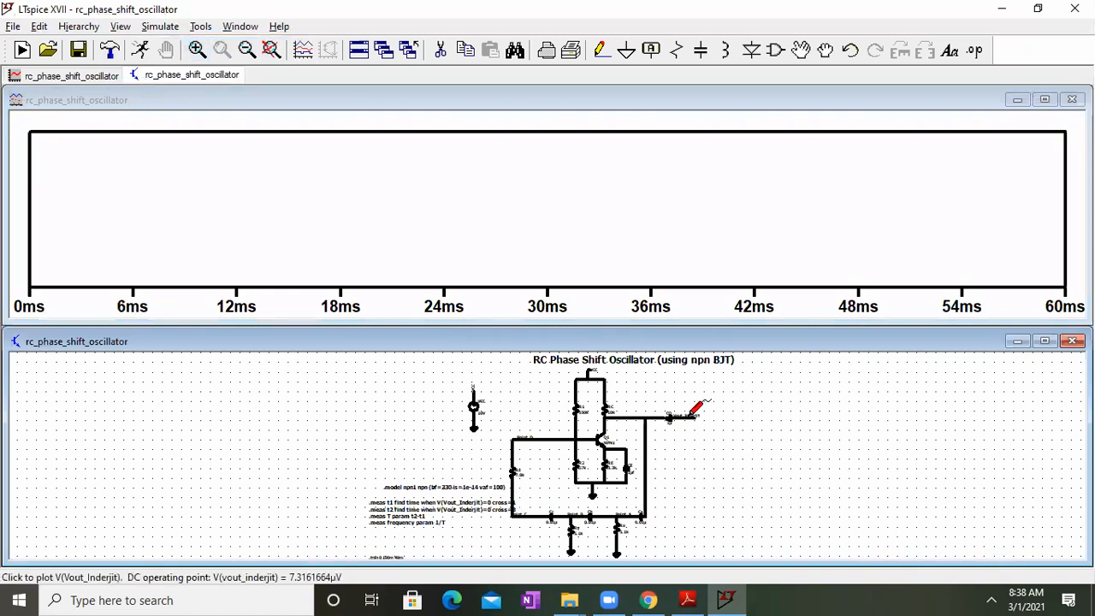
Step: Plot the voltage of the oscillator's Vout node and maximize the waveform window
{"action": "left_click", "coordinate": [689, 418]}
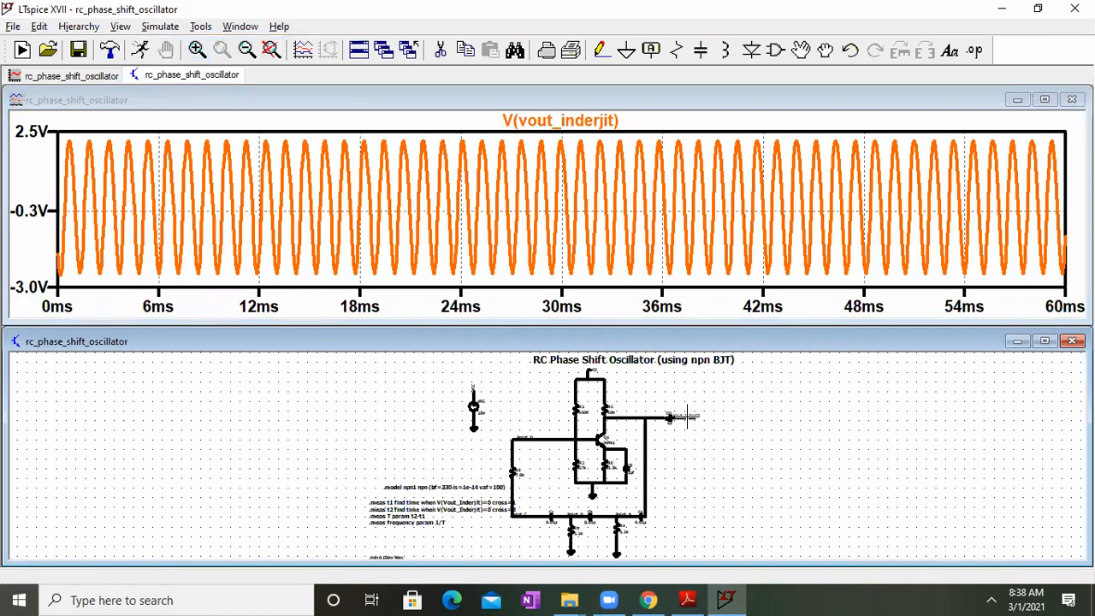
{"action": "left_click", "coordinate": [1045, 100]}
{"action": "left_click", "coordinate": [1046, 100]}
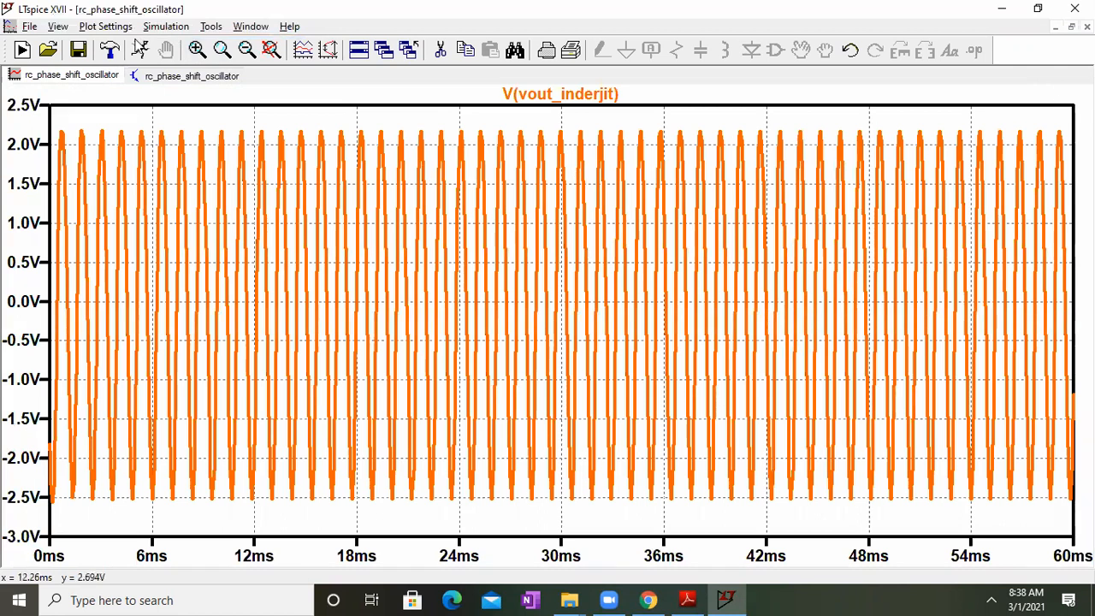
Step: Set the transient analysis stop time to 80m, rerun the simulation and maximize the schematic window again
{"action": "left_click", "coordinate": [150, 77]}
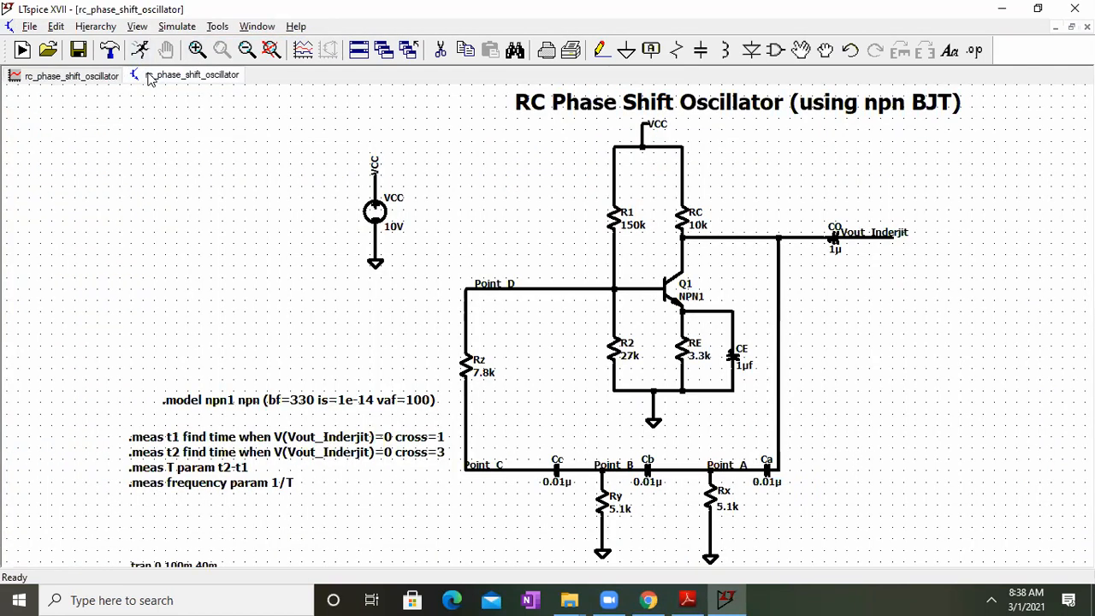
{"action": "right_click", "coordinate": [213, 561]}
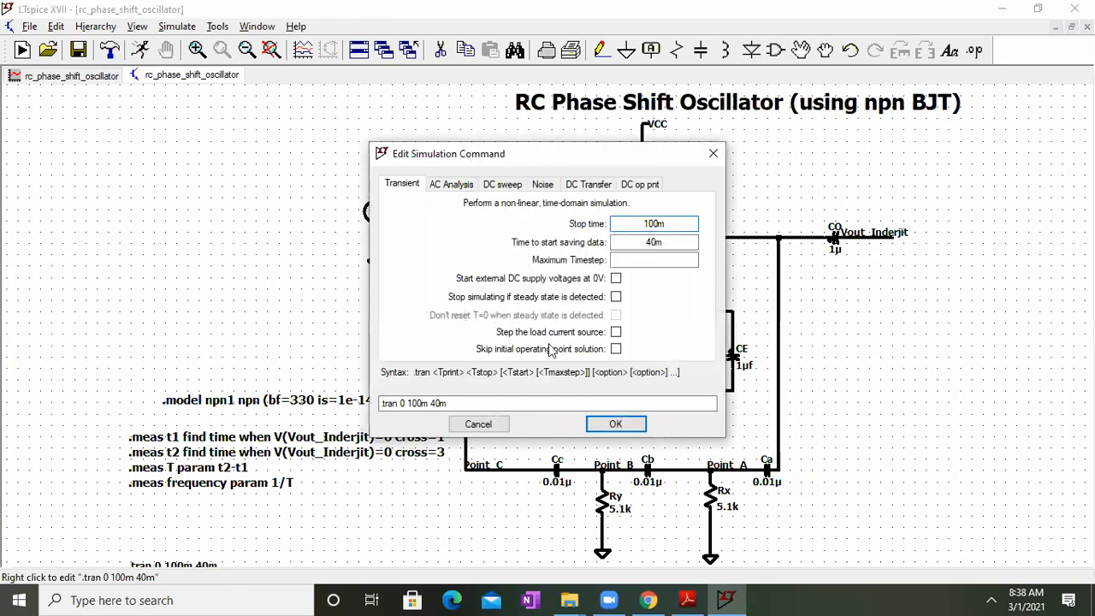
{"action": "left_click", "coordinate": [673, 226]}
{"action": "key", "text": "BackSpace"}
{"action": "key", "text": "BackSpace"}
{"action": "key", "text": "BackSpace"}
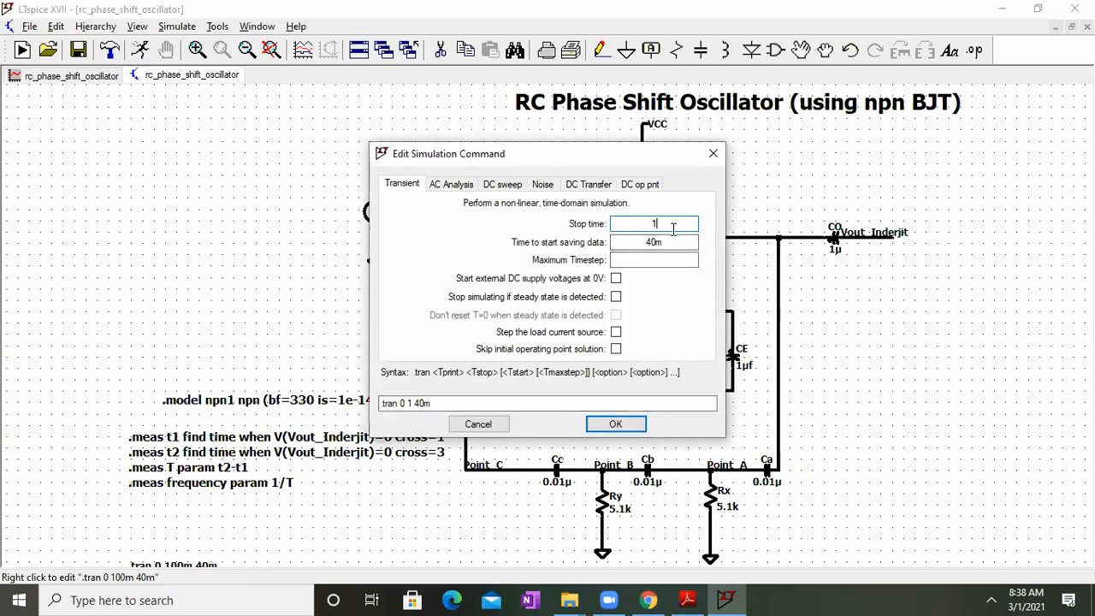
{"action": "type", "text": "40"}
{"action": "key", "text": "BackSpace"}
{"action": "key", "text": "BackSpace"}
{"action": "type", "text": "80m"}
{"action": "key", "text": "Return"}
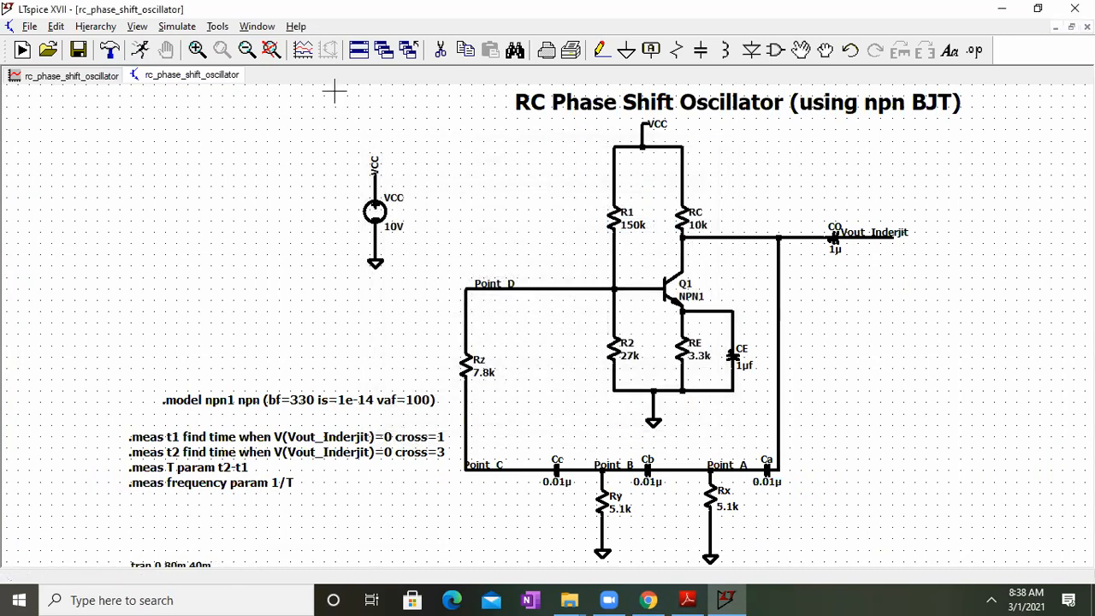
{"action": "left_click", "coordinate": [175, 27]}
{"action": "left_click", "coordinate": [174, 43]}
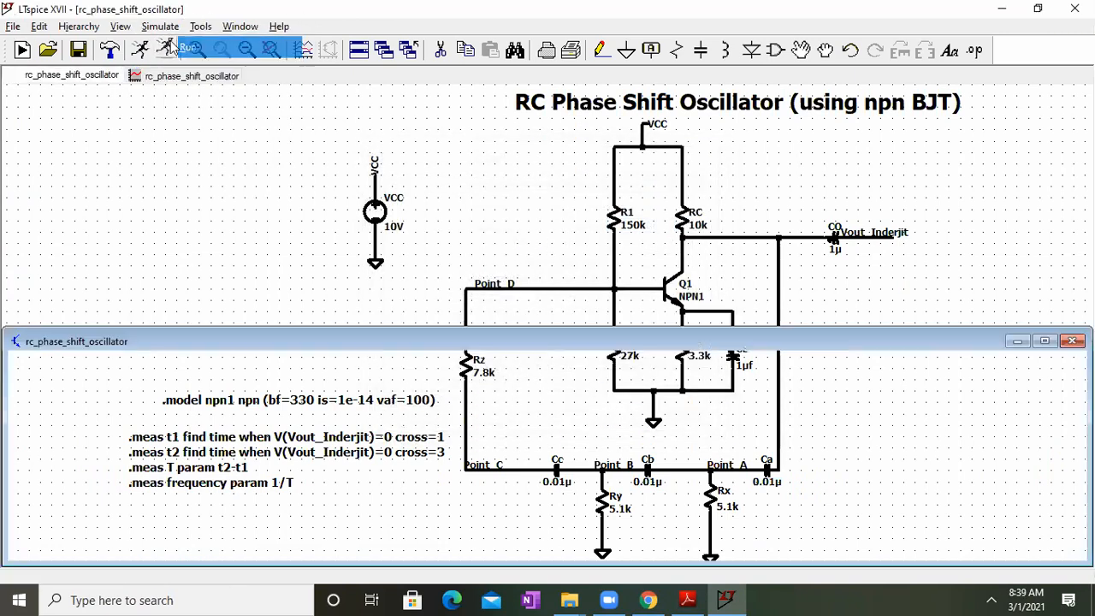
{"action": "left_click", "coordinate": [1045, 340]}
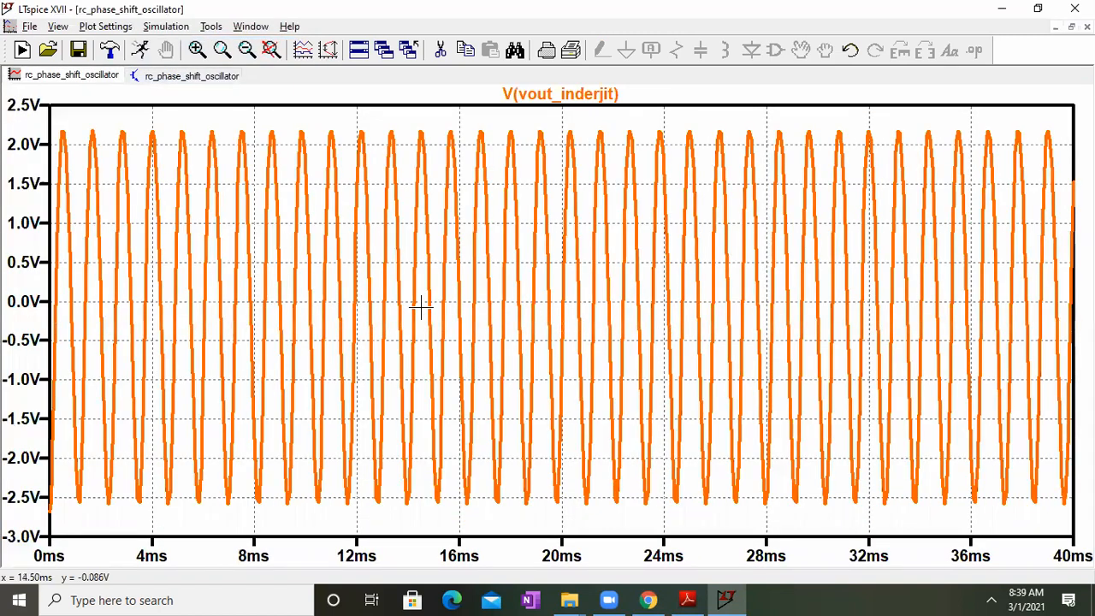
Step: Examine the individual cycles of the output waveform between about 4.5 and 9.5 ms
{"action": "left_click_drag", "start_coordinate": [121, 123], "coordinate": [699, 522]}
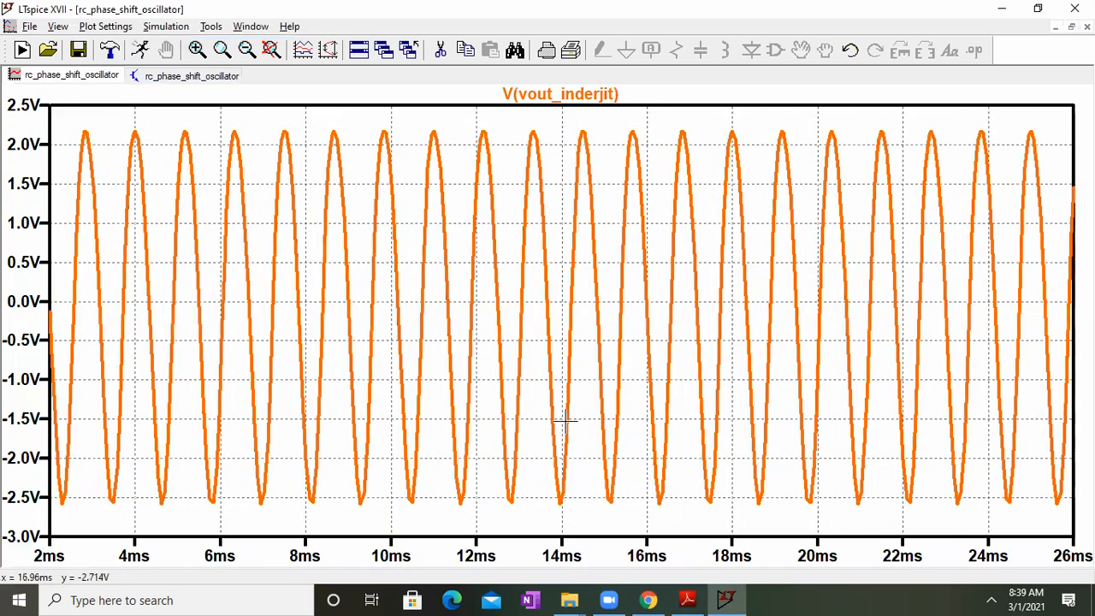
{"action": "left_click_drag", "start_coordinate": [152, 112], "coordinate": [561, 544]}
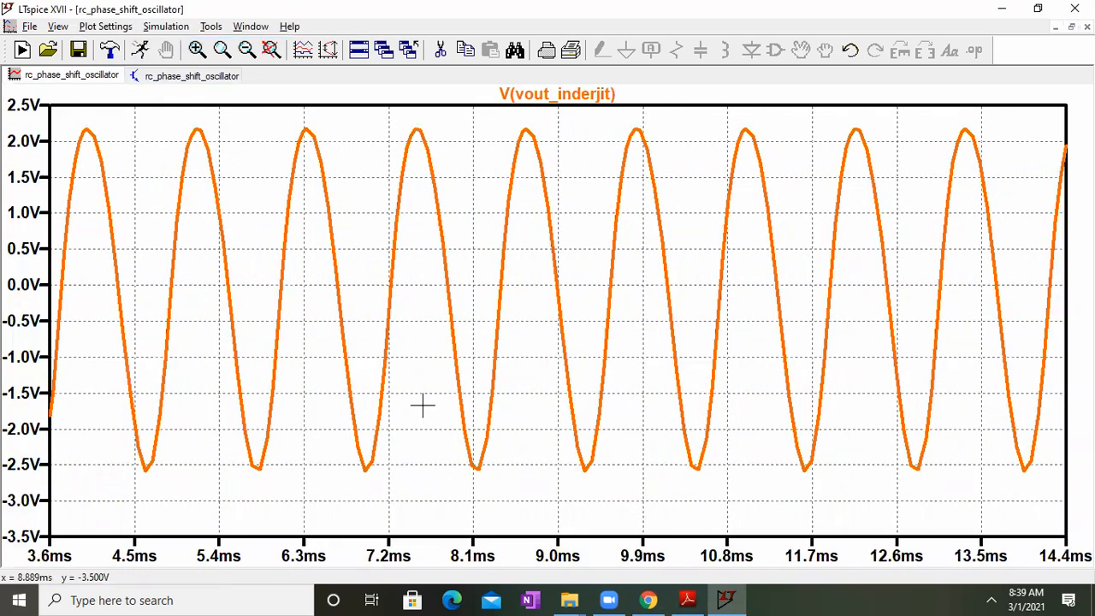
{"action": "left_click_drag", "start_coordinate": [142, 110], "coordinate": [567, 506]}
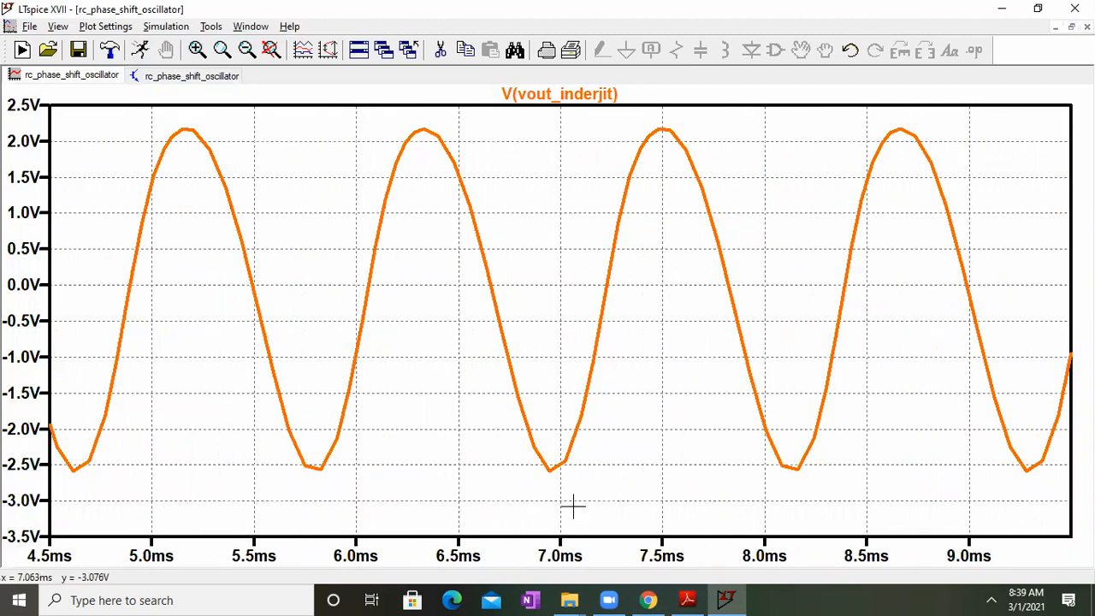
Step: Compare the output waveform with the schematic's .meas directives for t1, t2, T and frequency
{"action": "left_click", "coordinate": [177, 76]}
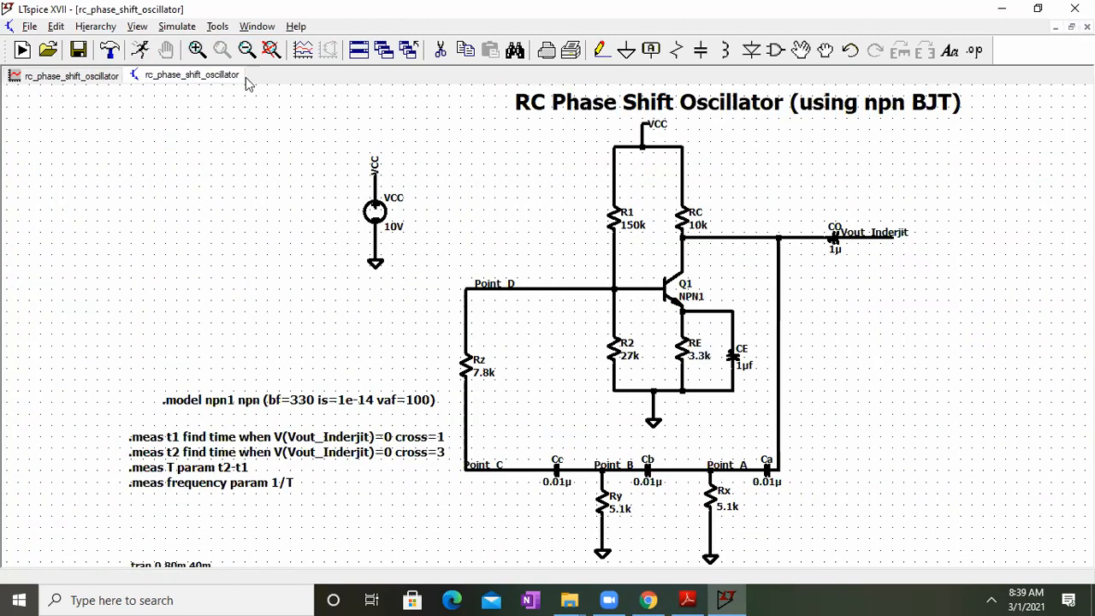
{"action": "left_click", "coordinate": [84, 82]}
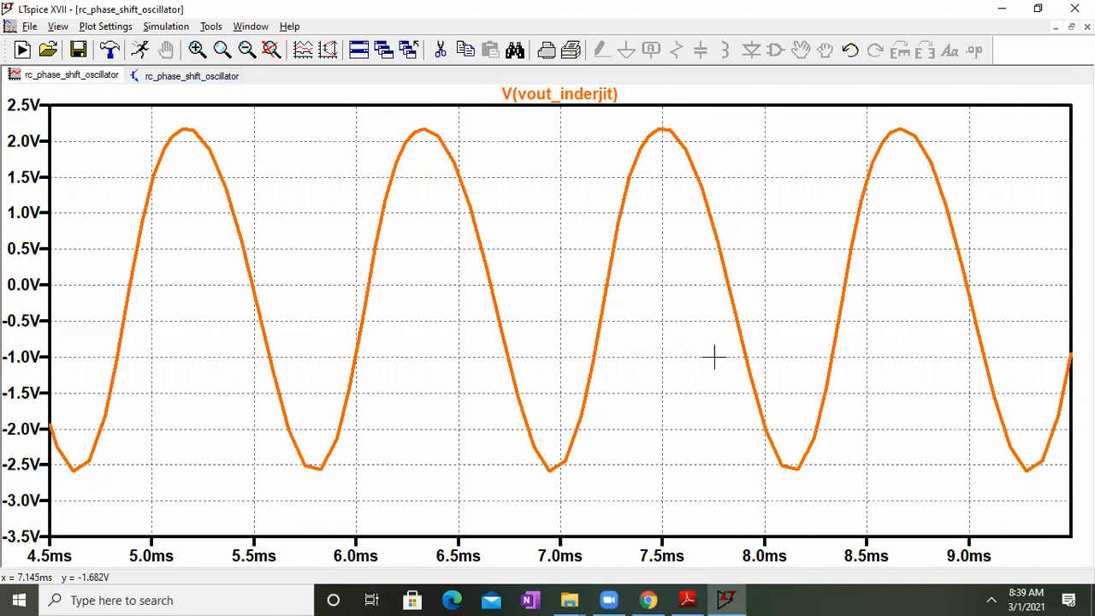
{"action": "left_click", "coordinate": [193, 77]}
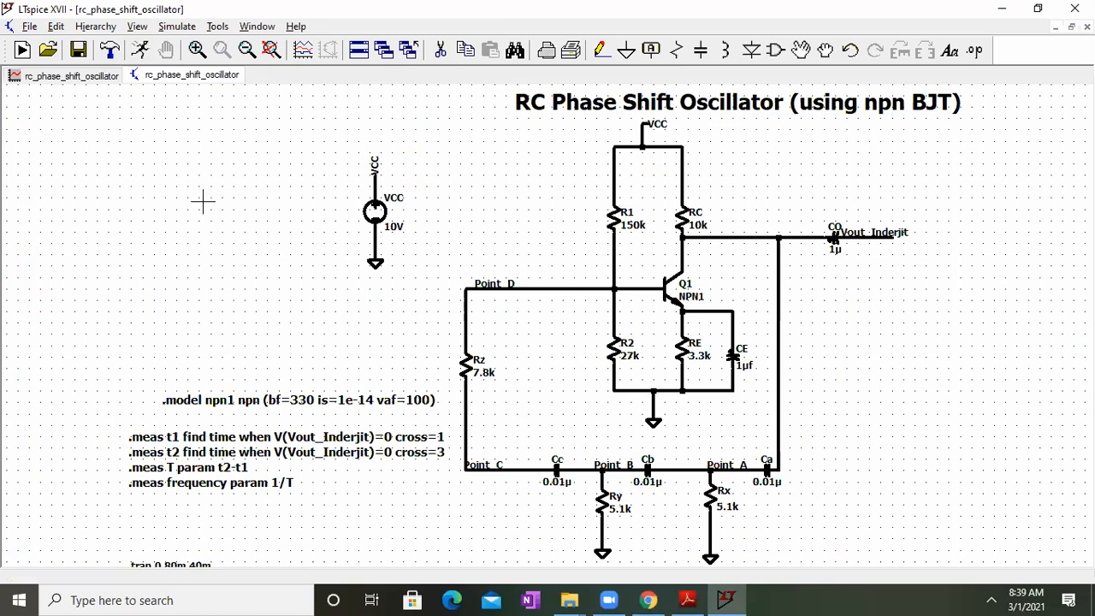
{"action": "left_click", "coordinate": [69, 76]}
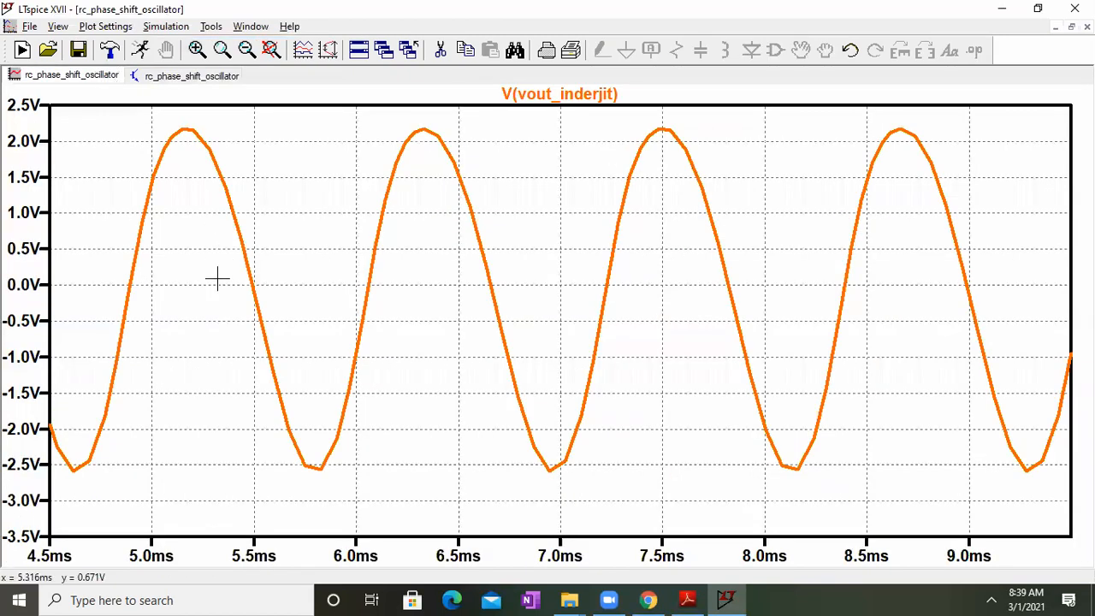
{"action": "left_click", "coordinate": [165, 75]}
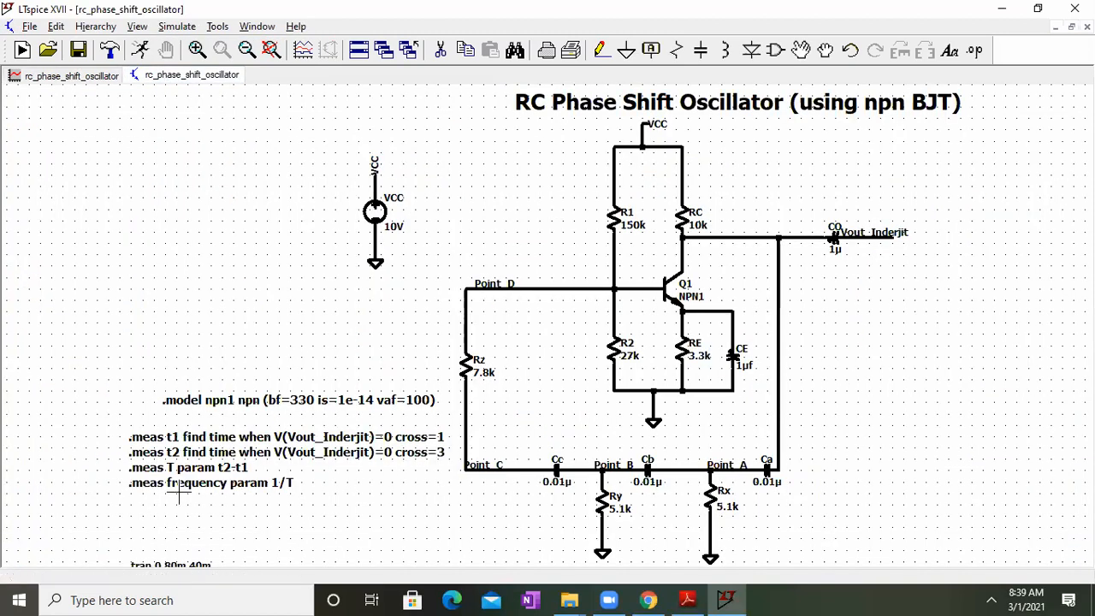
{"action": "scroll", "coordinate": [179, 492], "scroll_direction": "up", "scroll_amount": 2}
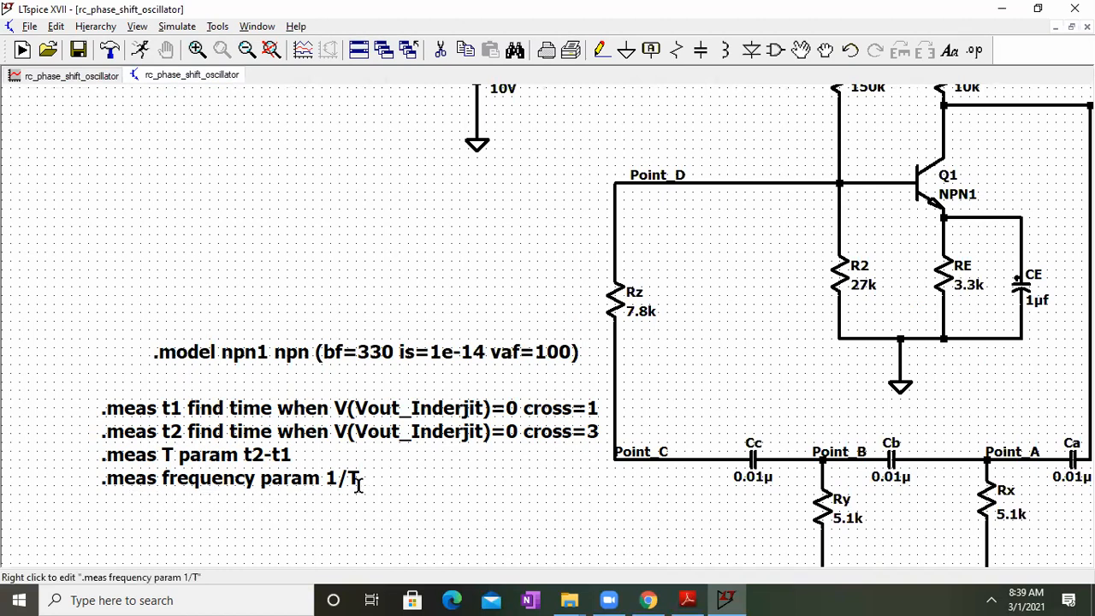
{"action": "left_click", "coordinate": [271, 50]}
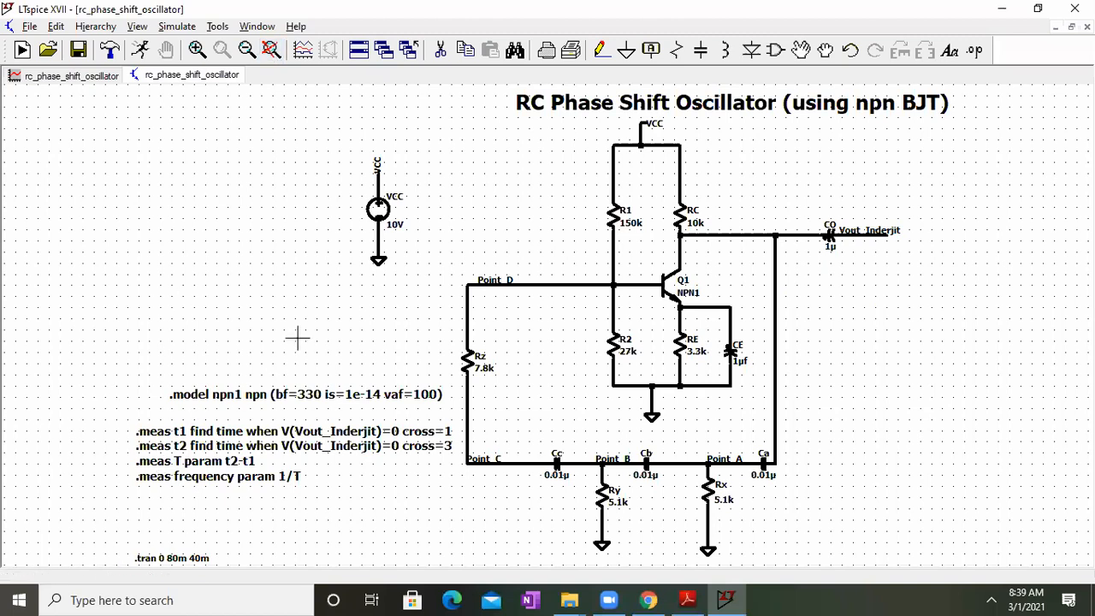
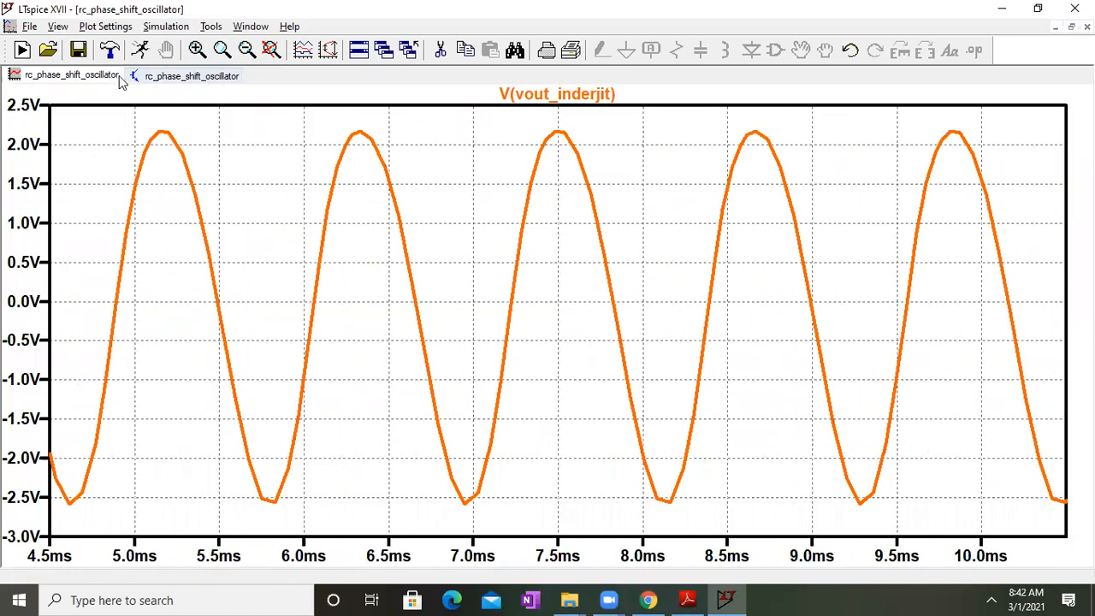
Step: View the waveform's full time range, then read the measured period and frequency in the SPICE Error Log and close it
{"action": "left_click", "coordinate": [267, 54]}
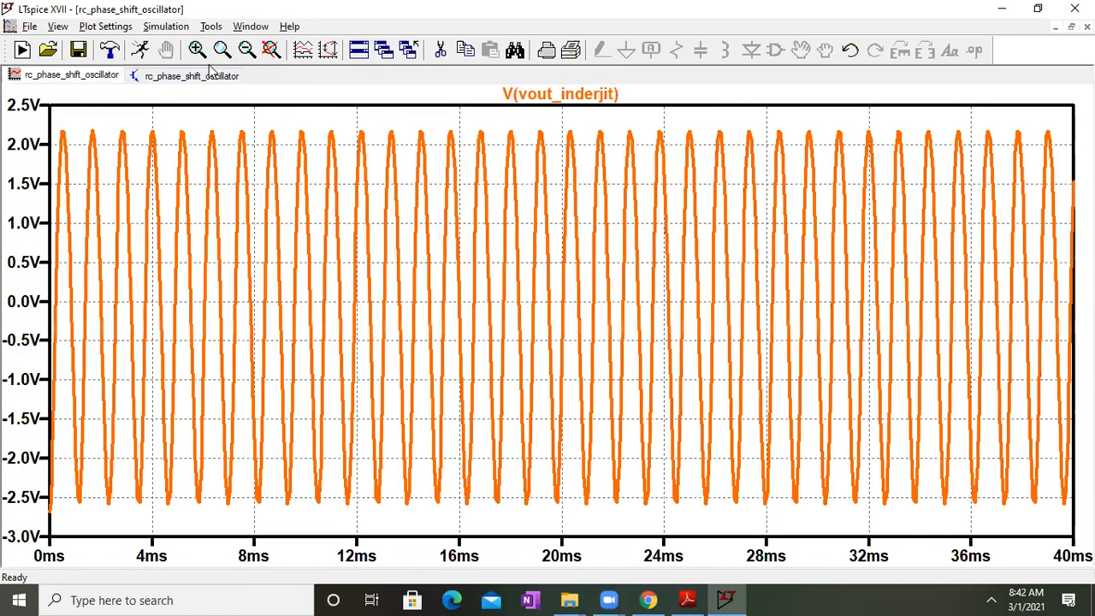
{"action": "left_click", "coordinate": [206, 77]}
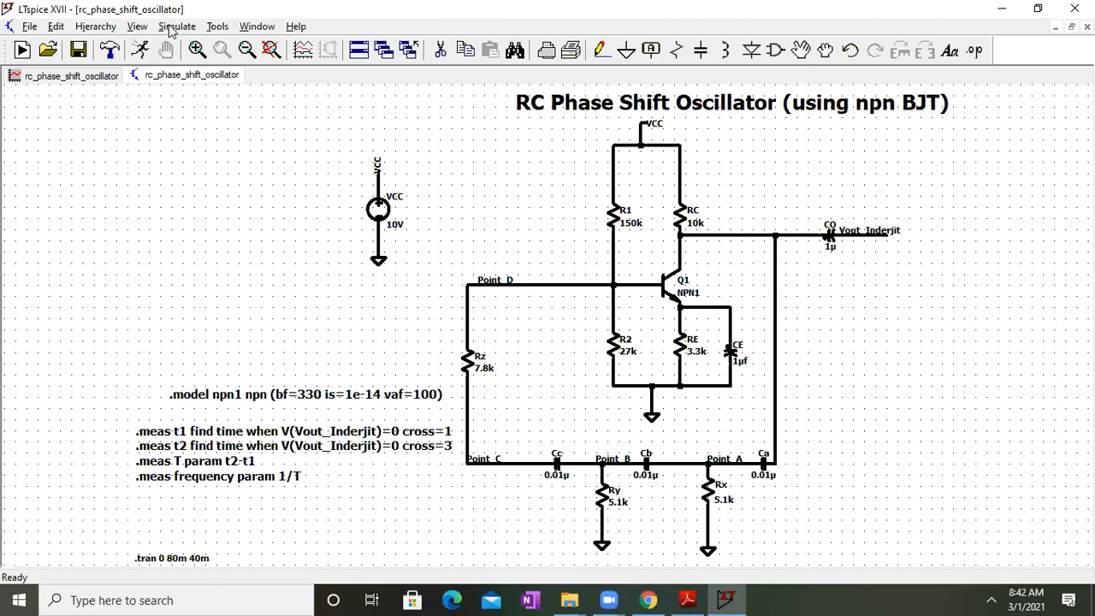
{"action": "left_click", "coordinate": [137, 26]}
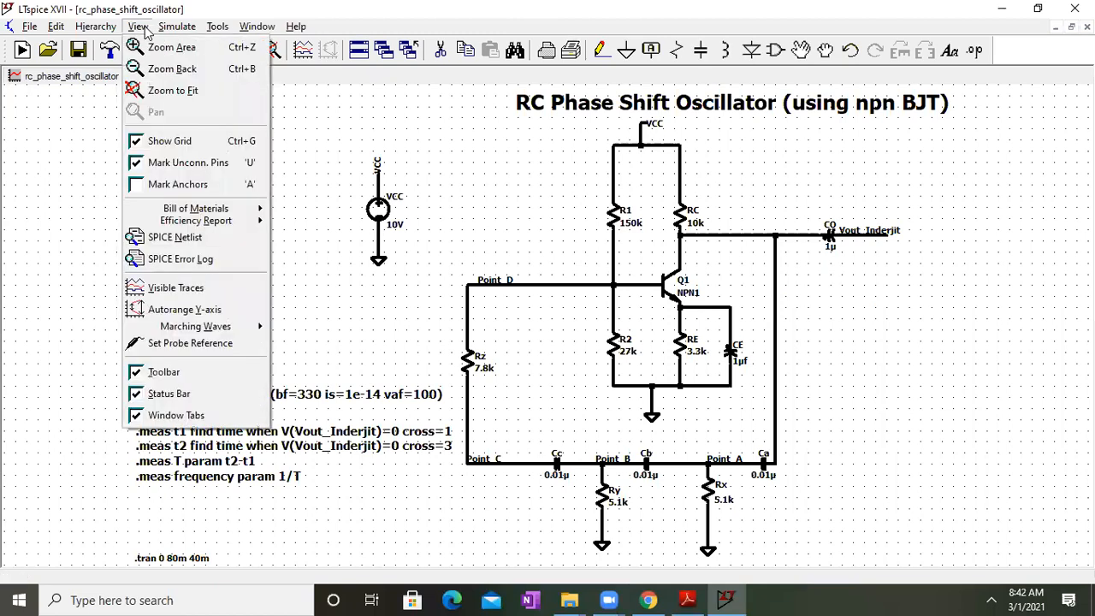
{"action": "left_click", "coordinate": [195, 261]}
{"action": "scroll", "coordinate": [349, 242], "scroll_direction": "up", "scroll_amount": 5, "text": "ctrl"}
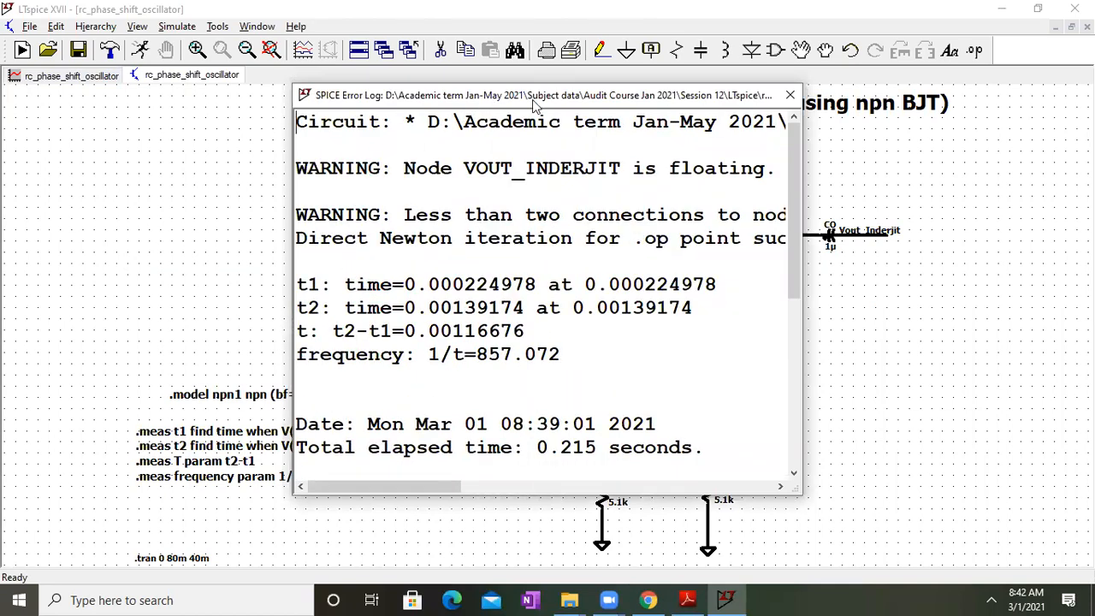
{"action": "left_click_drag", "start_coordinate": [533, 103], "coordinate": [839, 101]}
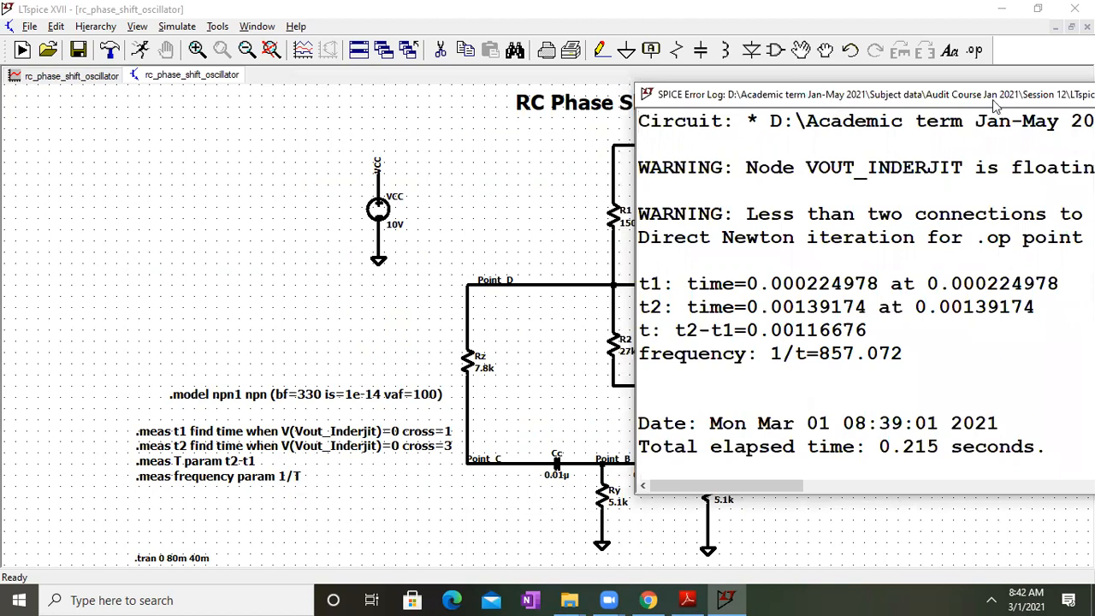
{"action": "left_click_drag", "start_coordinate": [937, 100], "coordinate": [561, 111]}
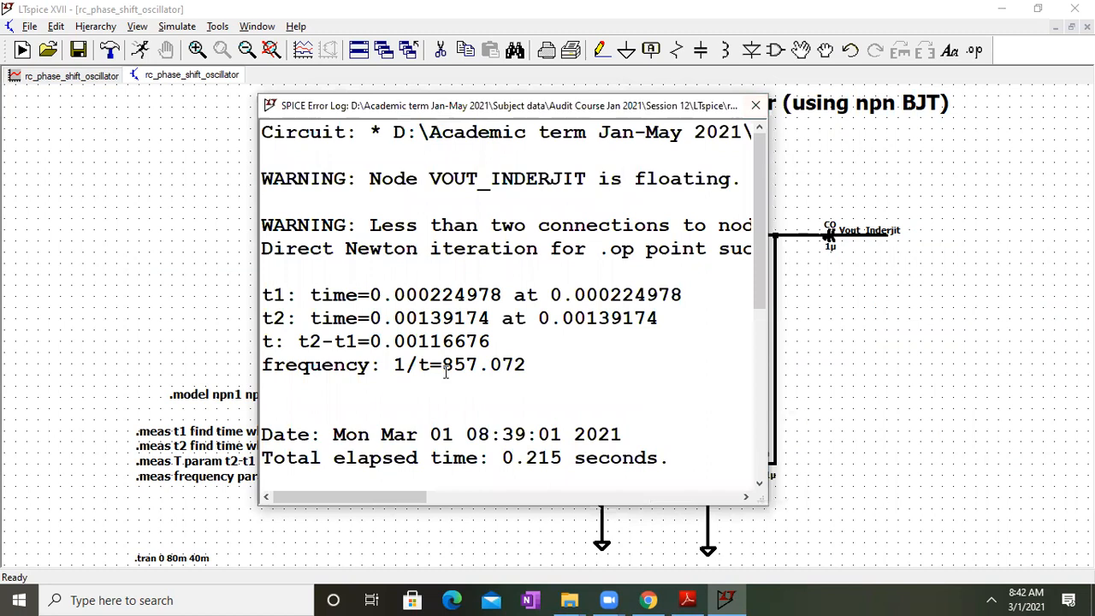
{"action": "left_click", "coordinate": [755, 105]}
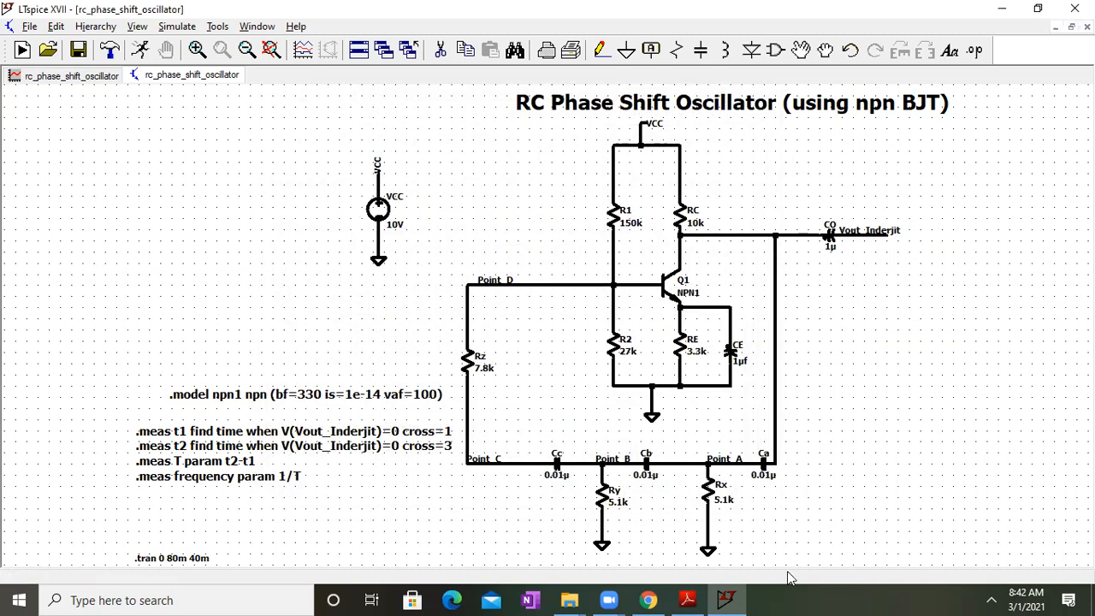
Step: Switch to the Audit course Session 12a notes in Adobe Reader and look through the oscillator page
{"action": "left_click", "coordinate": [687, 600]}
{"action": "left_click_drag", "start_coordinate": [935, 239], "coordinate": [914, 240]}
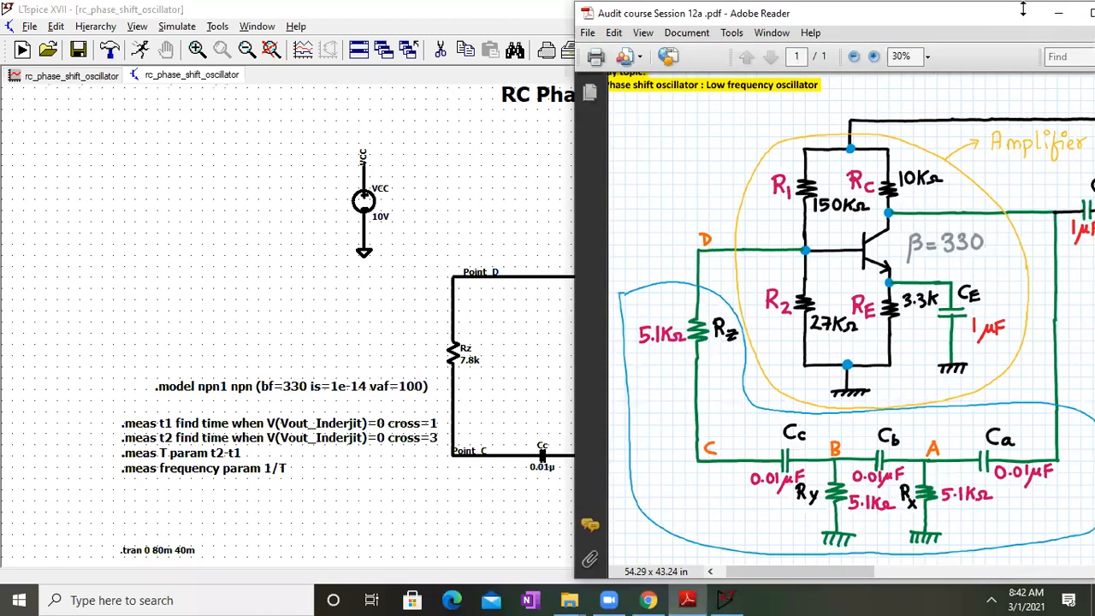
{"action": "left_click_drag", "start_coordinate": [1015, 252], "coordinate": [635, 241]}
{"action": "left_click_drag", "start_coordinate": [999, 350], "coordinate": [613, 282]}
{"action": "left_click_drag", "start_coordinate": [832, 388], "coordinate": [798, 365]}
Step: Set the transient analysis stop time to 100m, rerun the simulation and maximize the schematic window
{"action": "right_click", "coordinate": [186, 558]}
{"action": "double_click", "coordinate": [677, 224]}
{"action": "type", "text": "8"}
{"action": "type", "text": "00m"}
{"action": "key", "text": "Return"}
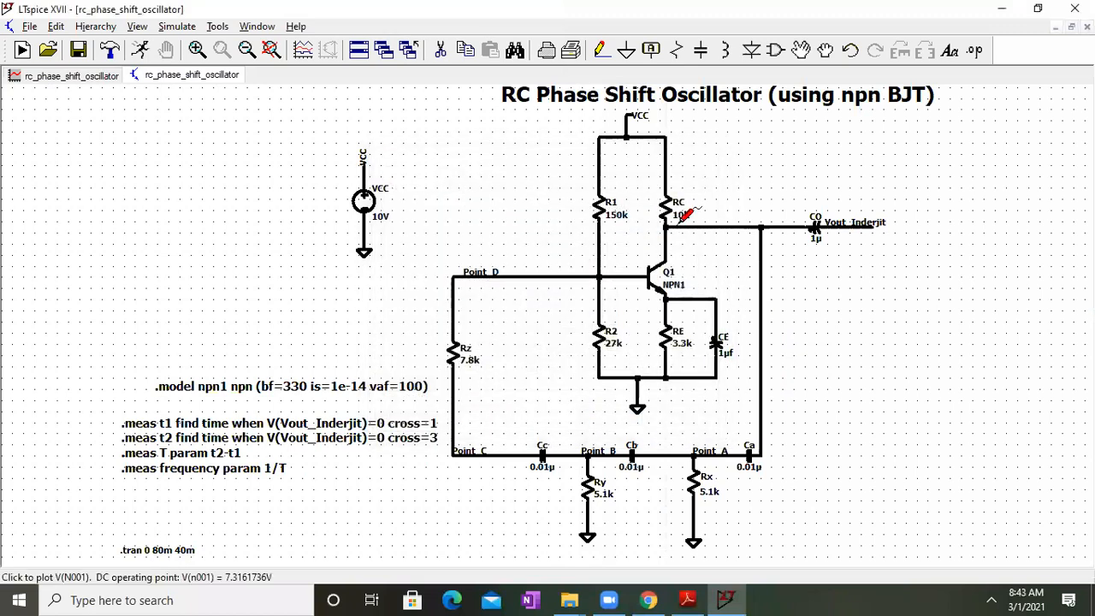
{"action": "left_click", "coordinate": [171, 26]}
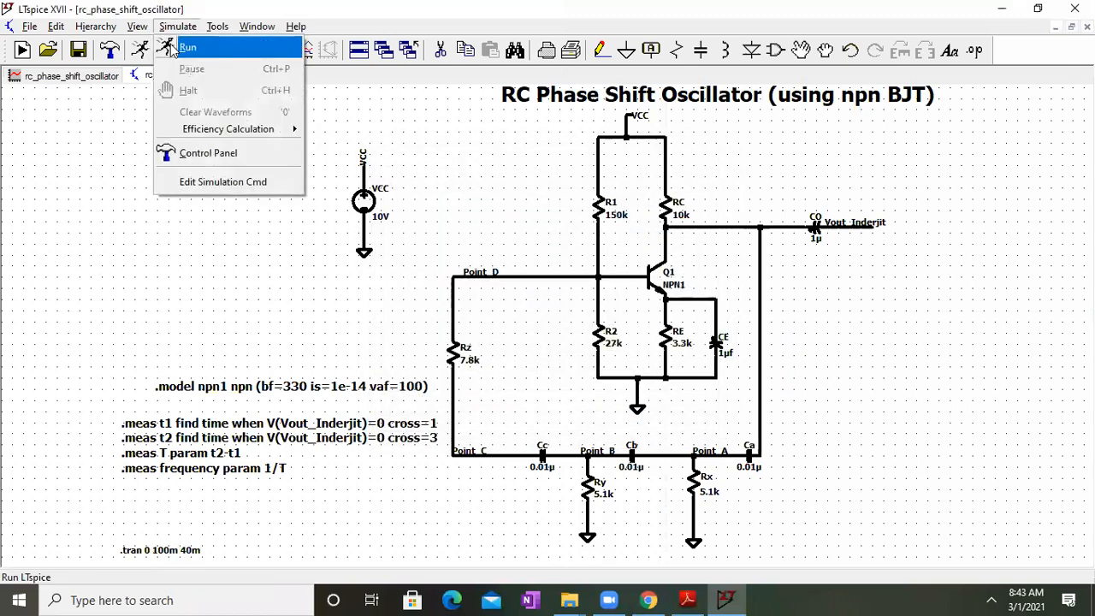
{"action": "left_click", "coordinate": [184, 41]}
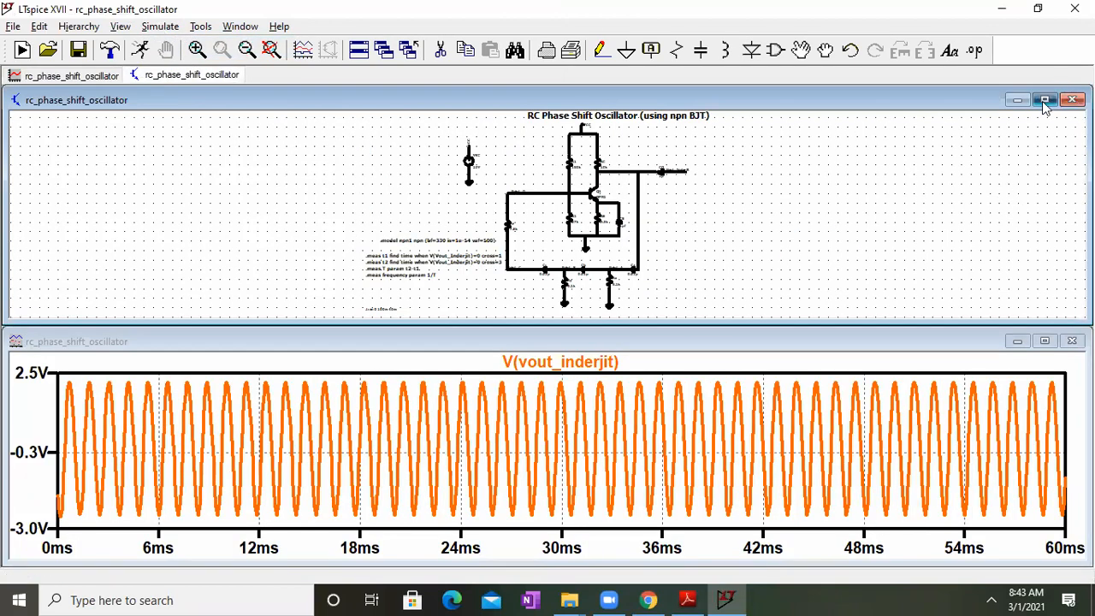
{"action": "left_click", "coordinate": [1044, 99]}
Step: Open the SPICE Error Log, move it clear of the circuit and read the measured crossing times and frequency
{"action": "left_click", "coordinate": [137, 26]}
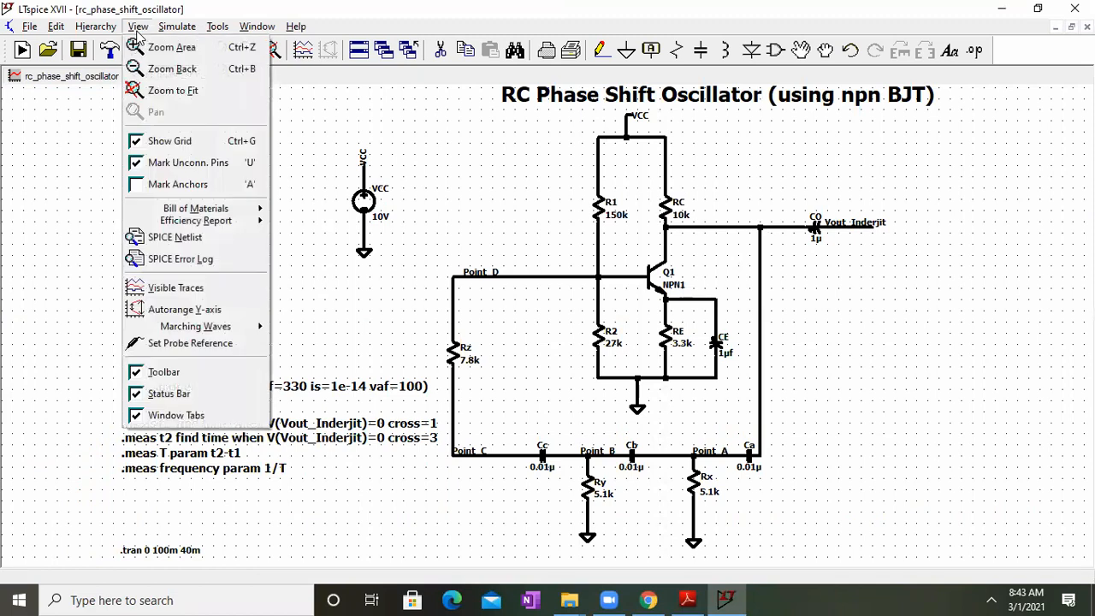
{"action": "left_click", "coordinate": [209, 261]}
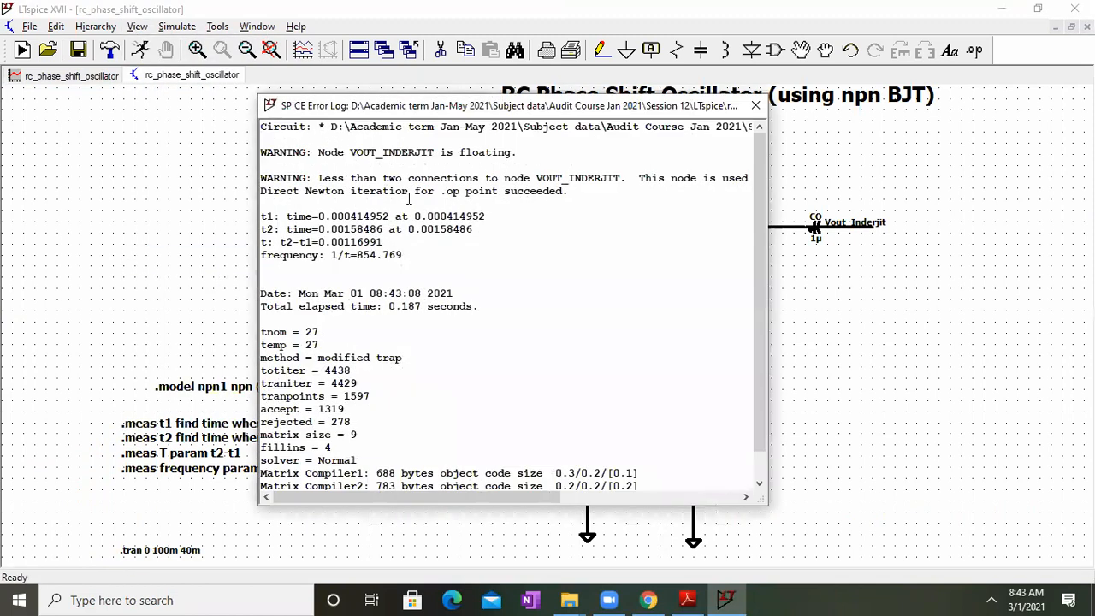
{"action": "left_click_drag", "start_coordinate": [505, 109], "coordinate": [249, 91]}
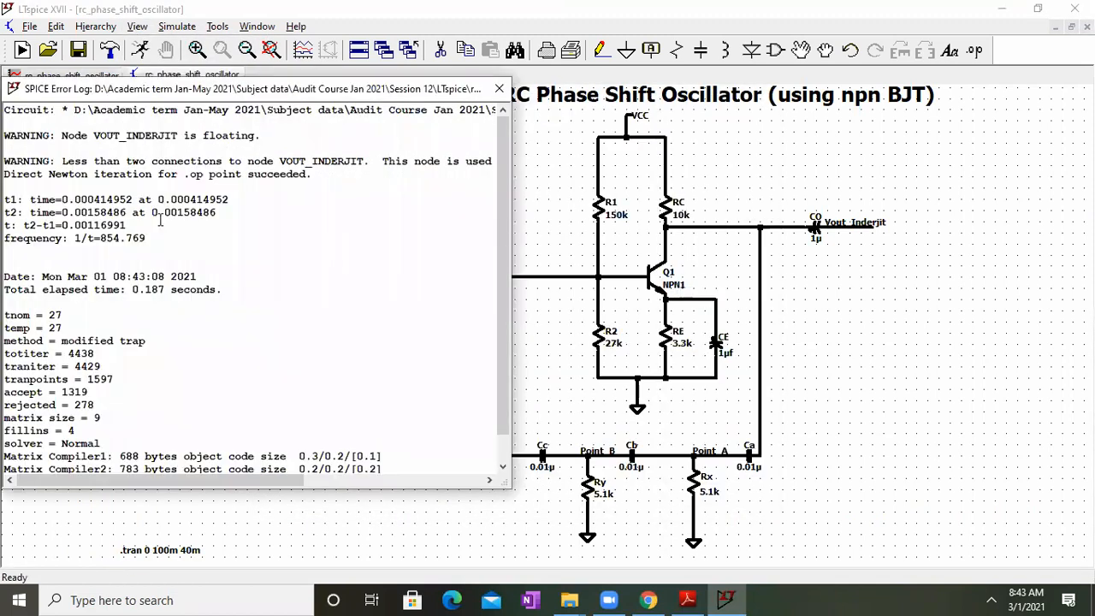
{"action": "scroll", "coordinate": [160, 221], "scroll_direction": "up", "scroll_amount": 2}
{"action": "left_click_drag", "start_coordinate": [102, 232], "coordinate": [157, 231]}
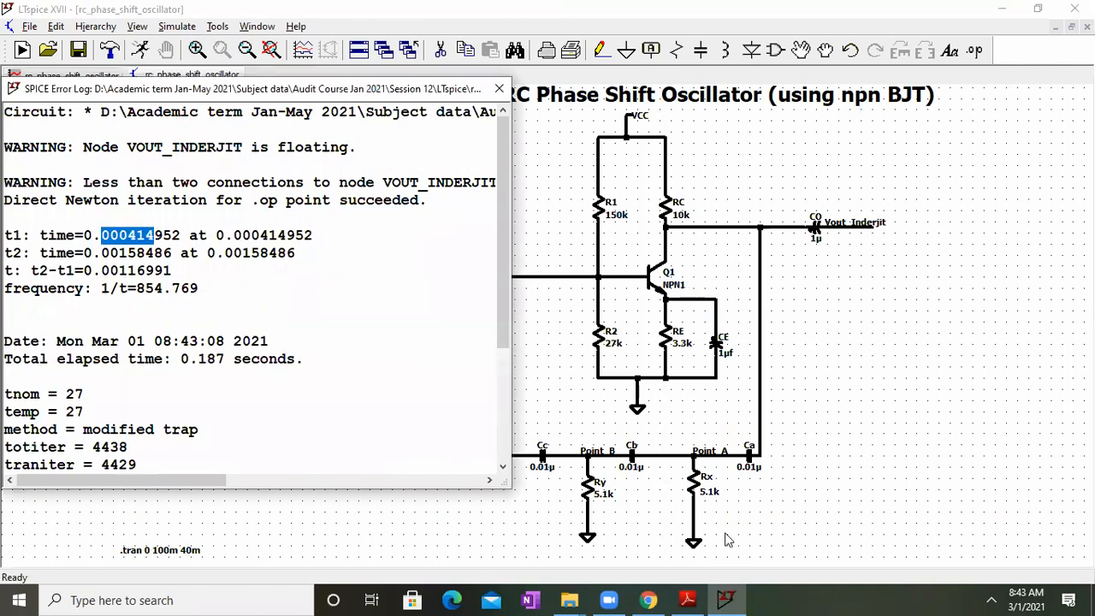
Step: Switch to the notes in Adobe Reader and compare the logged frequency with the table of calculated and simulated values
{"action": "left_click", "coordinate": [687, 600]}
{"action": "scroll", "coordinate": [811, 332], "scroll_direction": "down", "scroll_amount": 2}
{"action": "left_click_drag", "start_coordinate": [811, 332], "coordinate": [824, 266]}
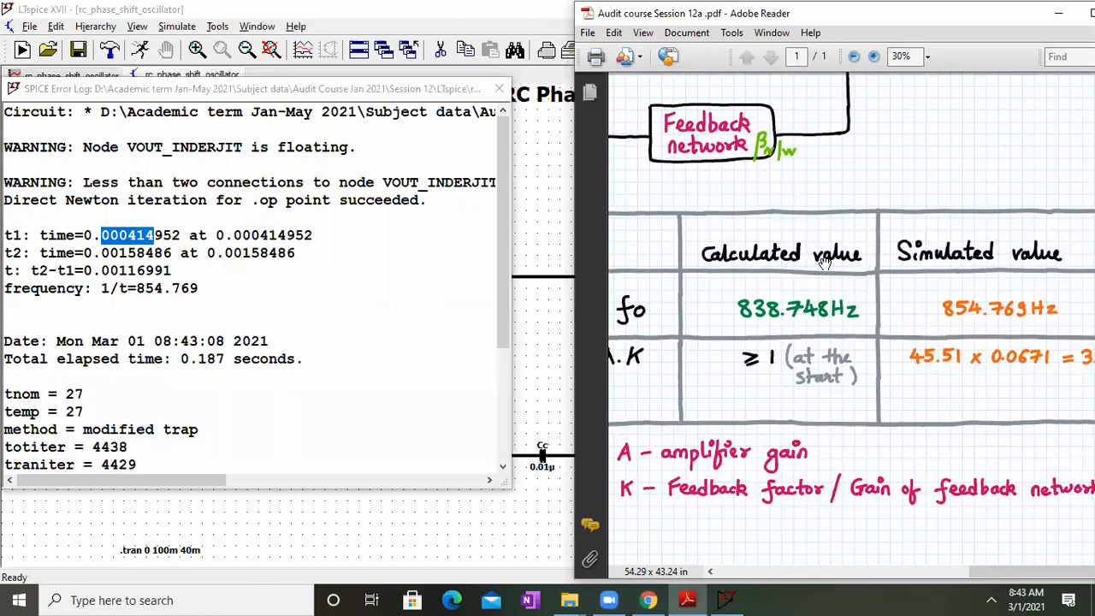
Step: Highlight the frequency value in the SPICE Error Log and compare it with the fo row of the Adobe Reader notes
{"action": "left_click", "coordinate": [174, 284]}
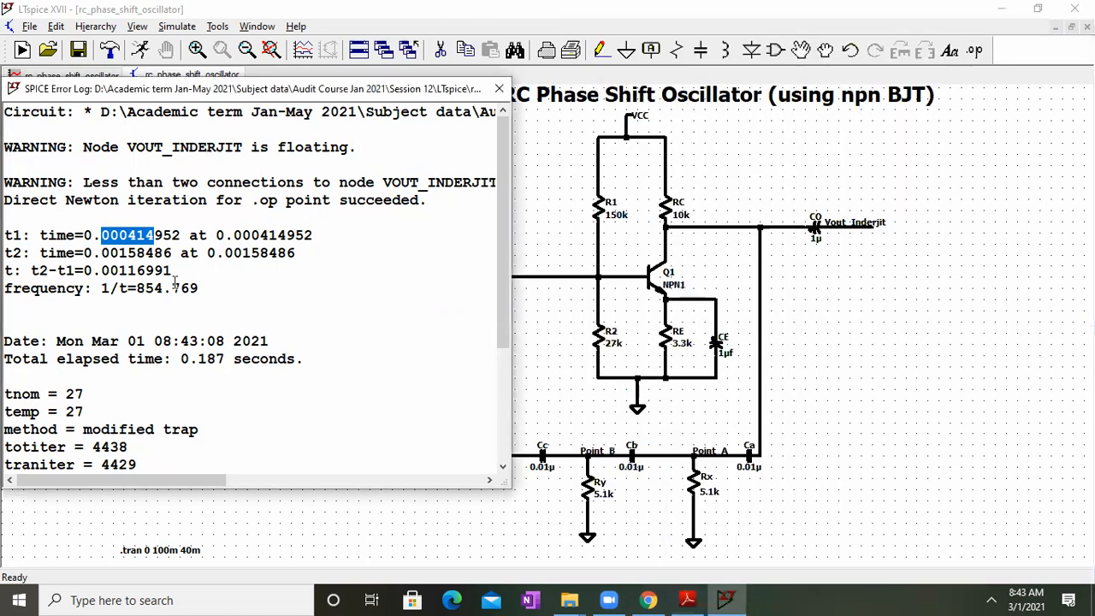
{"action": "left_click_drag", "start_coordinate": [210, 288], "coordinate": [141, 289]}
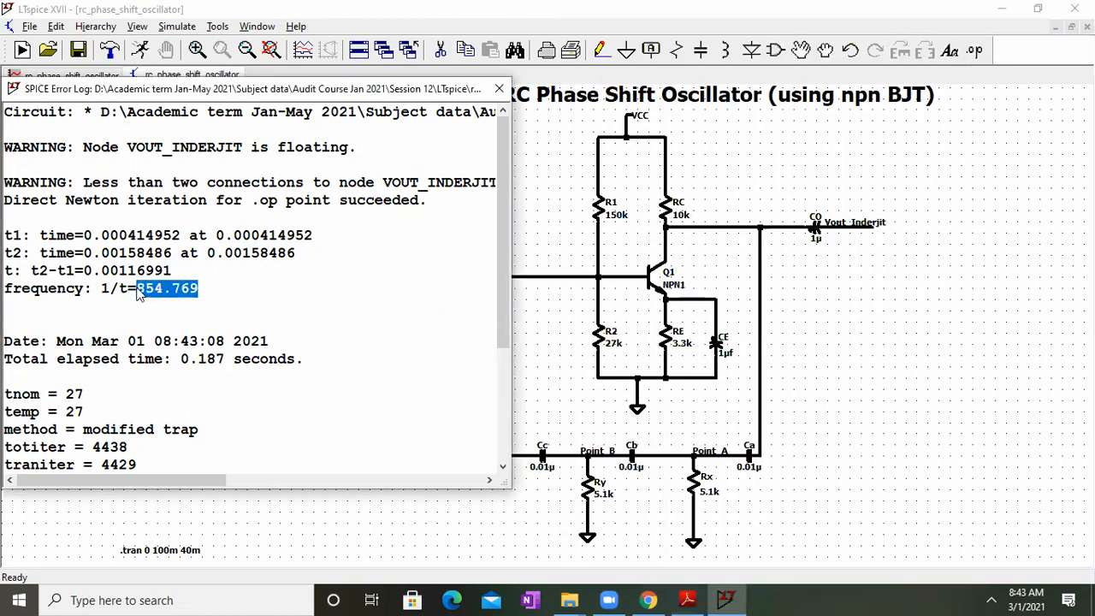
{"action": "left_click", "coordinate": [687, 600]}
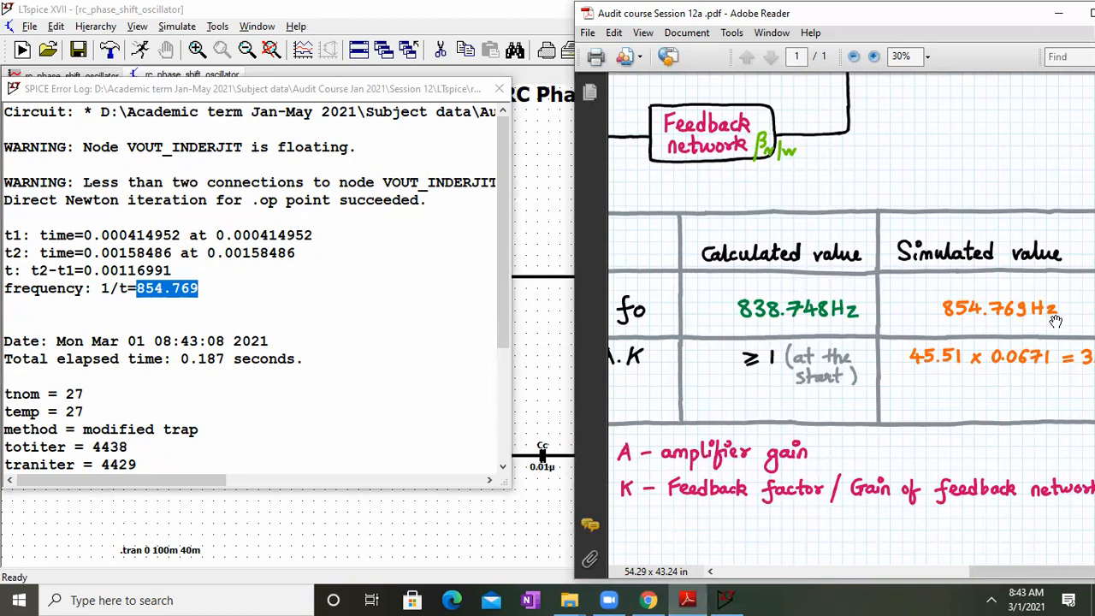
{"action": "left_click_drag", "start_coordinate": [798, 324], "coordinate": [810, 328]}
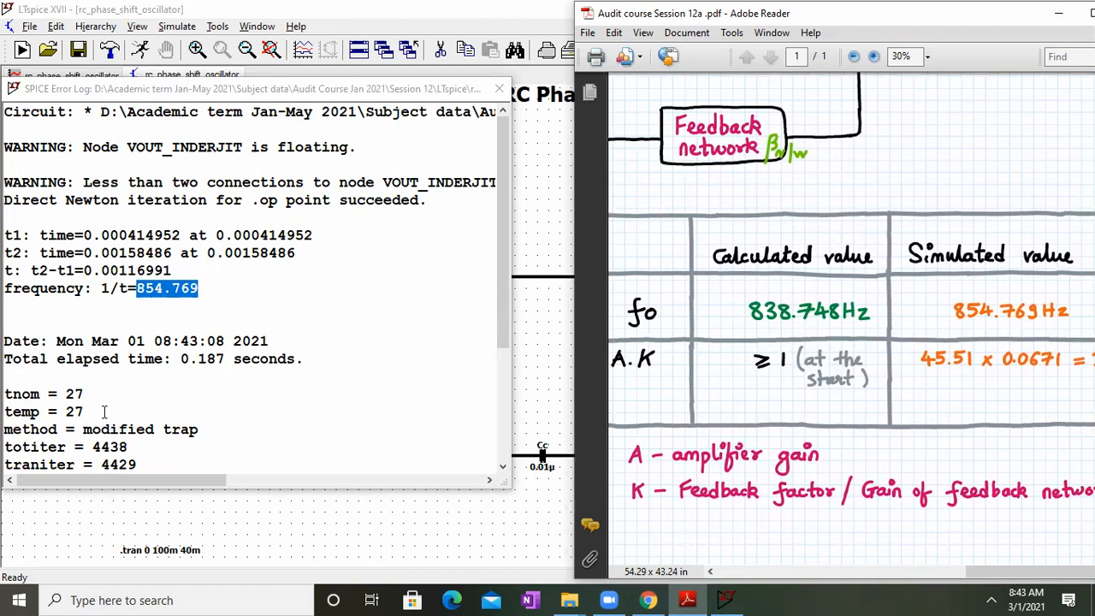
Step: Close the SPICE Error Log in LTspice, look at the output waveform and return to the schematic
{"action": "left_click", "coordinate": [239, 303]}
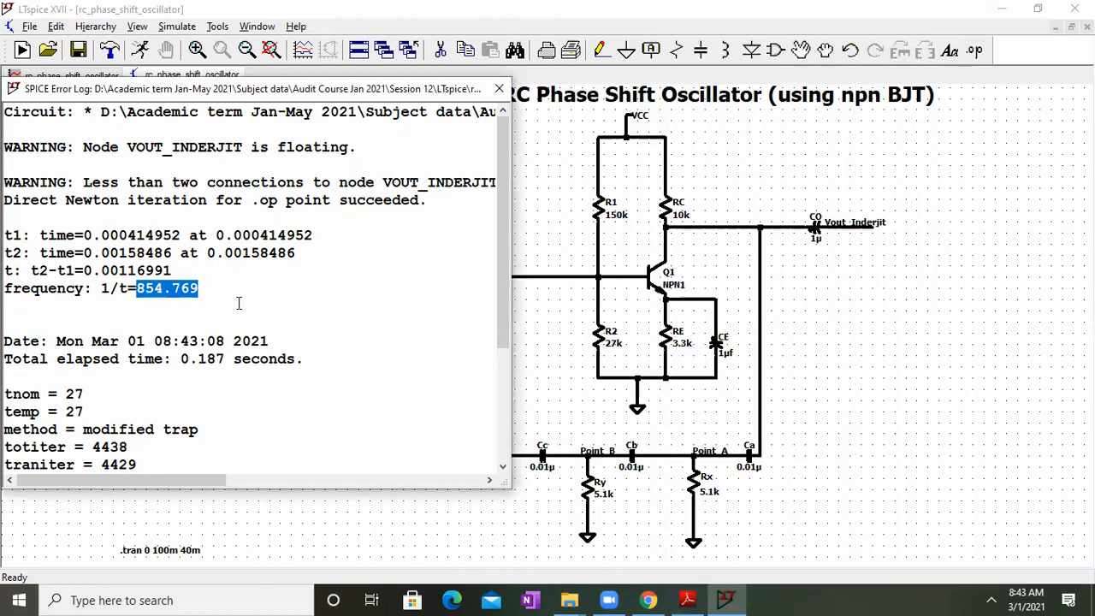
{"action": "left_click", "coordinate": [499, 88]}
{"action": "left_click_drag", "start_coordinate": [457, 237], "coordinate": [435, 224]}
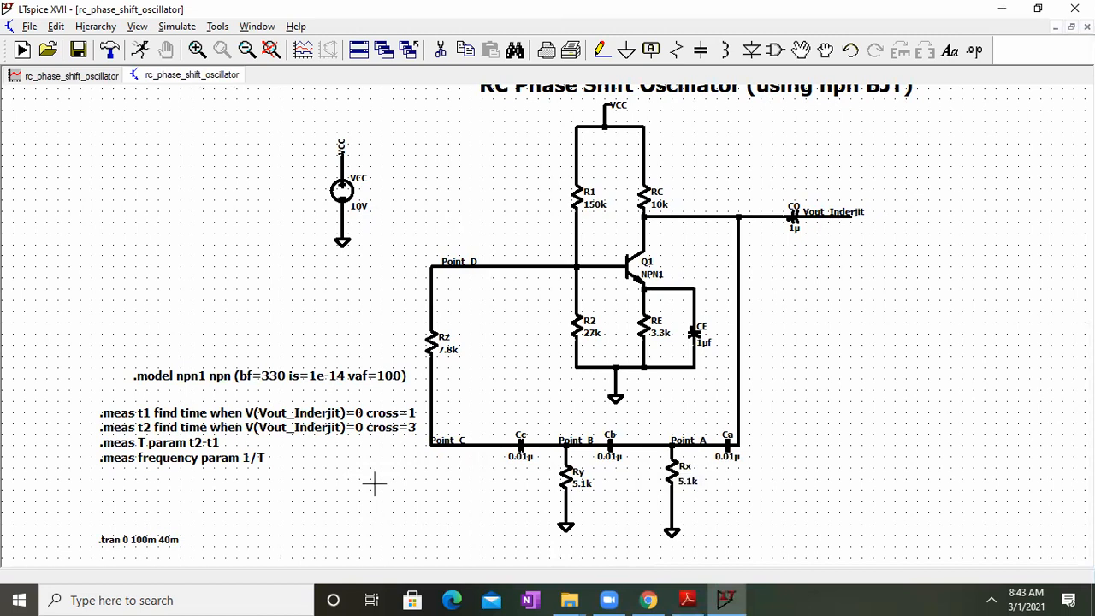
{"action": "left_click", "coordinate": [94, 75]}
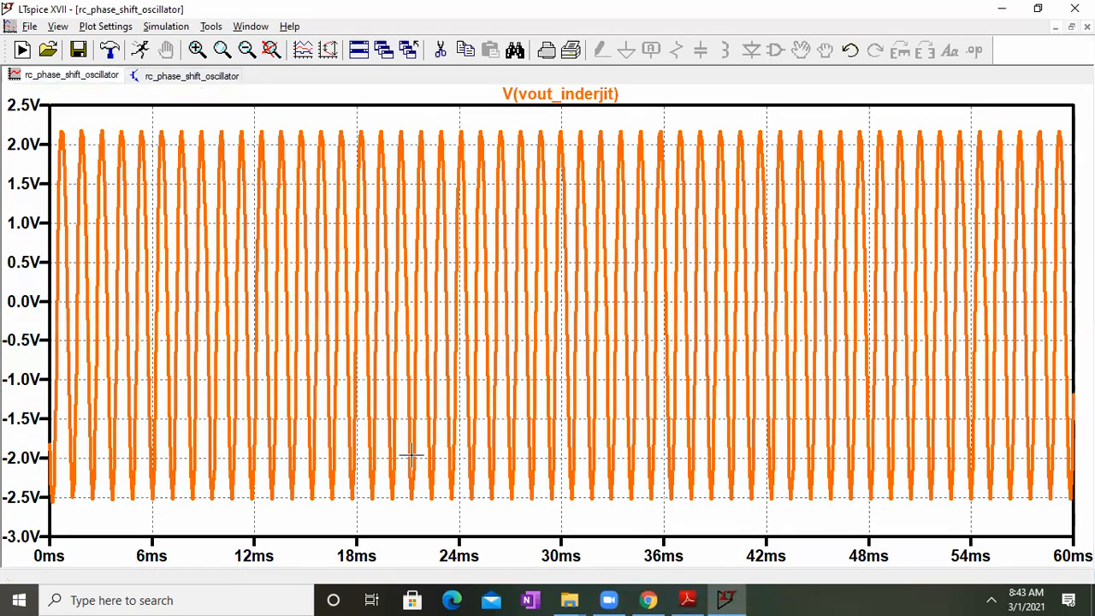
{"action": "left_click", "coordinate": [192, 75]}
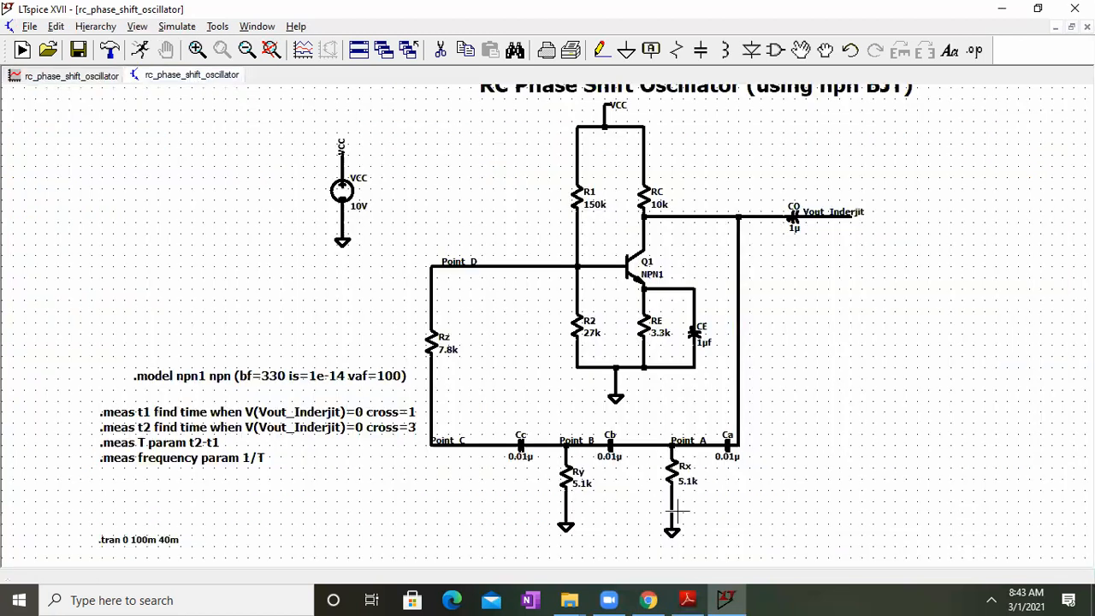
Step: Switch to the notes in Adobe Reader, maximize them and review the fo and A.K table, the block diagram and the circuit
{"action": "left_click", "coordinate": [688, 600]}
{"action": "left_click_drag", "start_coordinate": [1065, 295], "coordinate": [1034, 266]}
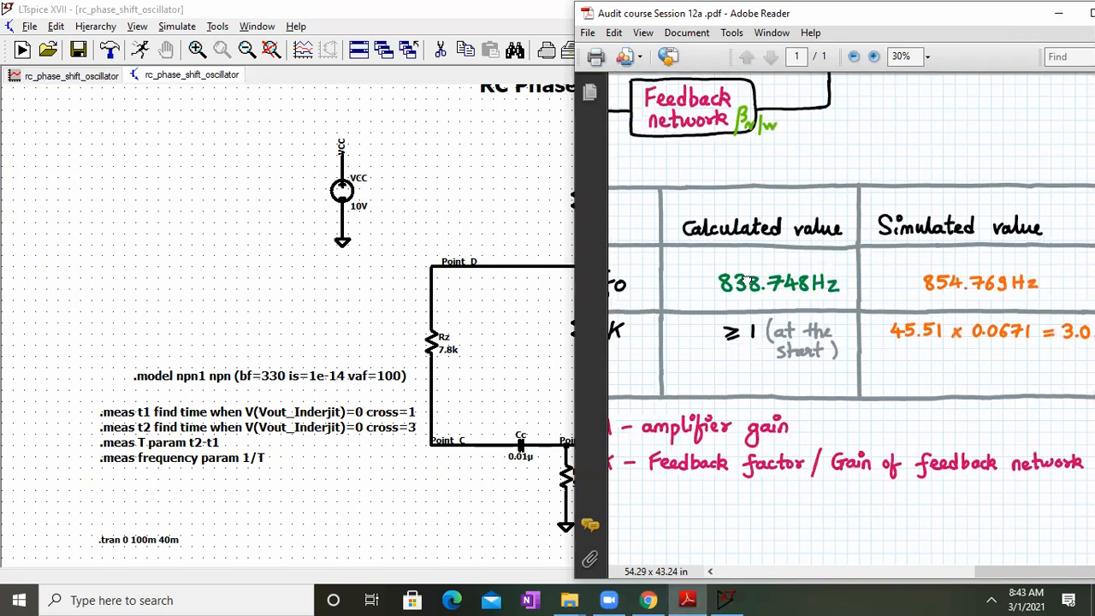
{"action": "left_click_drag", "start_coordinate": [748, 281], "coordinate": [827, 292]}
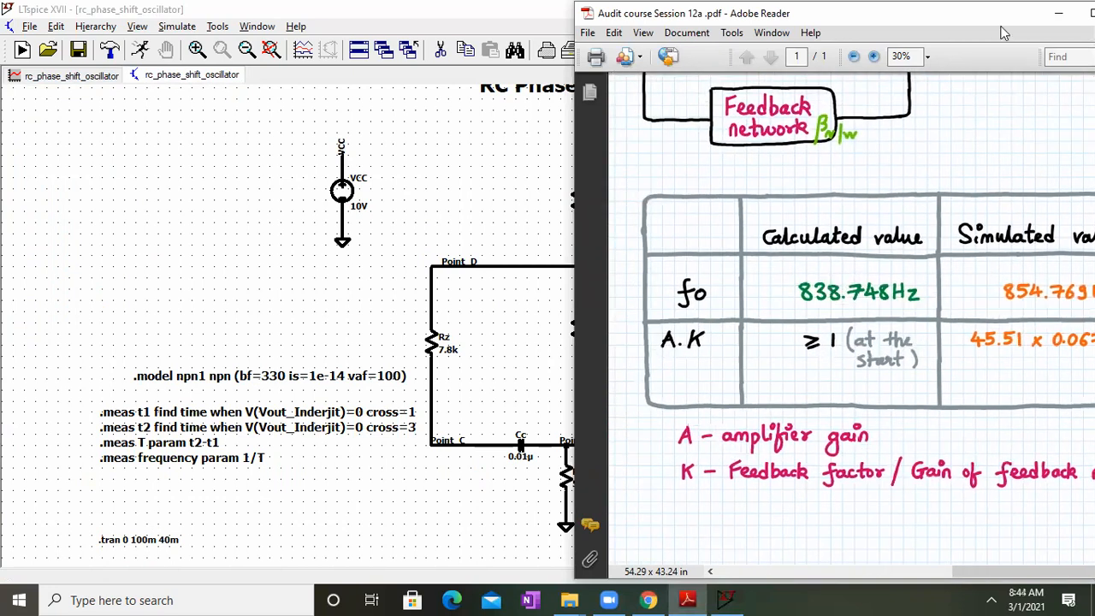
{"action": "left_click", "coordinate": [1090, 13]}
{"action": "mouse_move", "coordinate": [567, 131]}
{"action": "left_mouse_down"}
{"action": "mouse_move", "coordinate": [562, 295]}
{"action": "mouse_move", "coordinate": [552, 172]}
{"action": "mouse_move", "coordinate": [566, 327]}
{"action": "mouse_move", "coordinate": [549, 128]}
{"action": "left_mouse_up"}
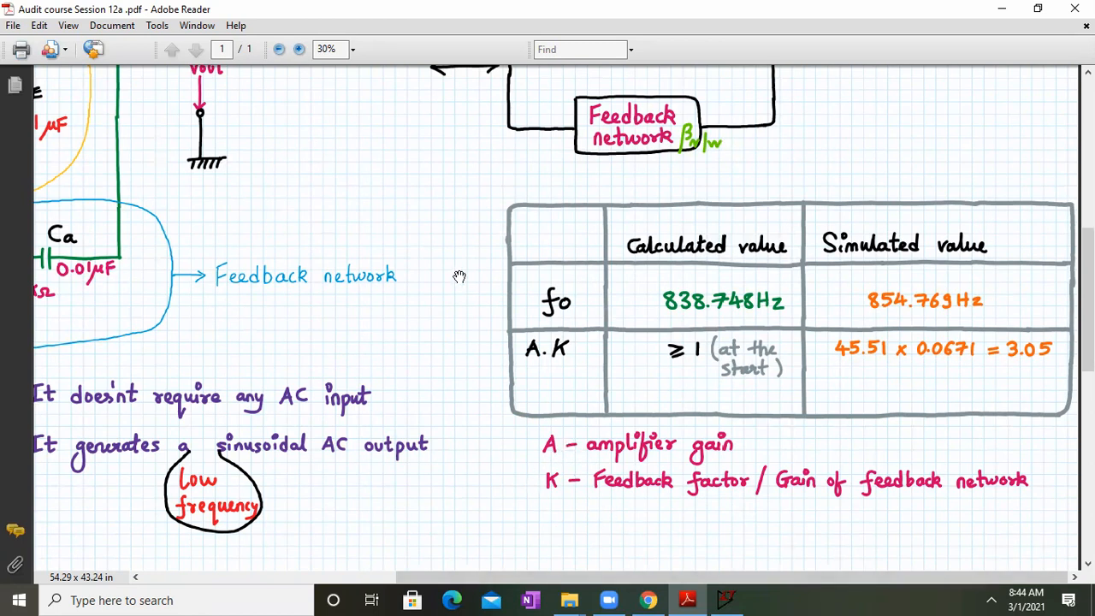
{"action": "left_click_drag", "start_coordinate": [459, 277], "coordinate": [428, 314]}
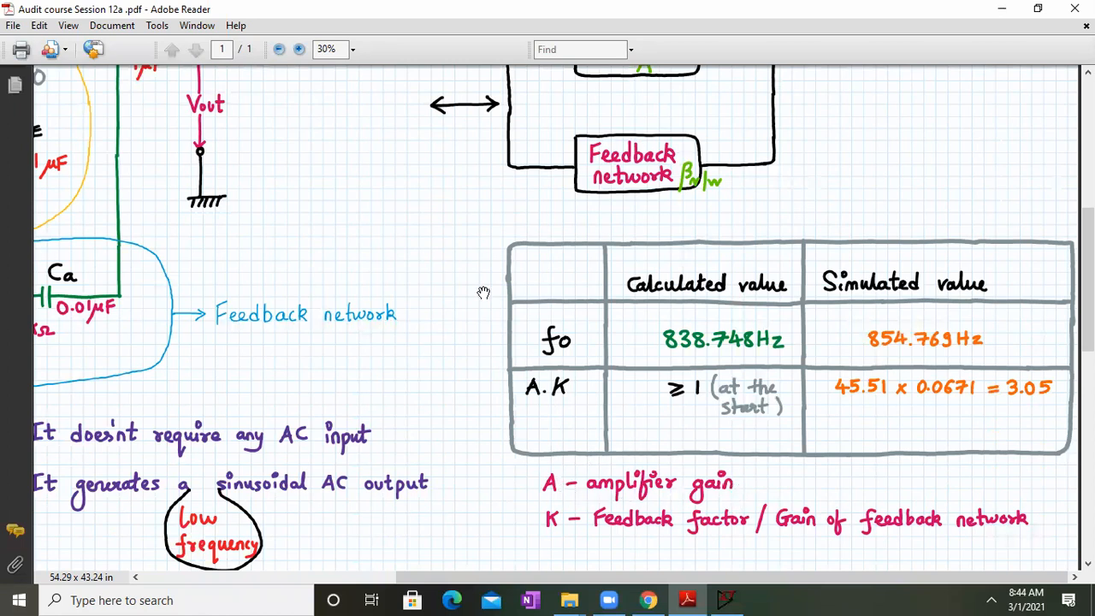
{"action": "scroll", "coordinate": [441, 287], "scroll_direction": "up", "scroll_amount": 4}
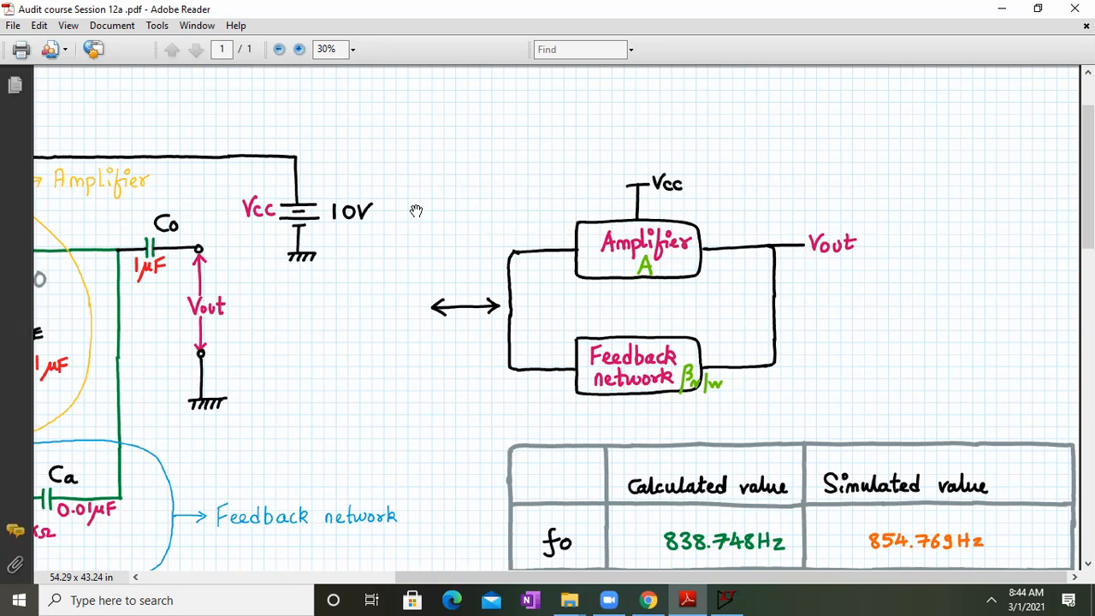
{"action": "left_click_drag", "start_coordinate": [390, 213], "coordinate": [703, 155]}
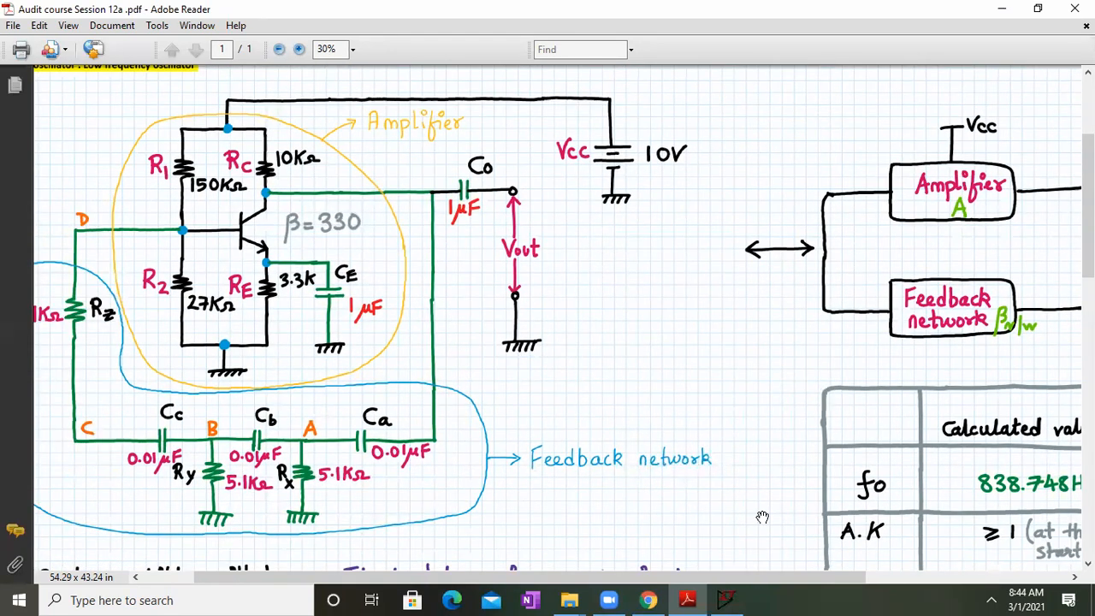
Step: Switch to LTspice, reopen the SPICE Error Log to check the measured frequency and close it
{"action": "left_click", "coordinate": [725, 600]}
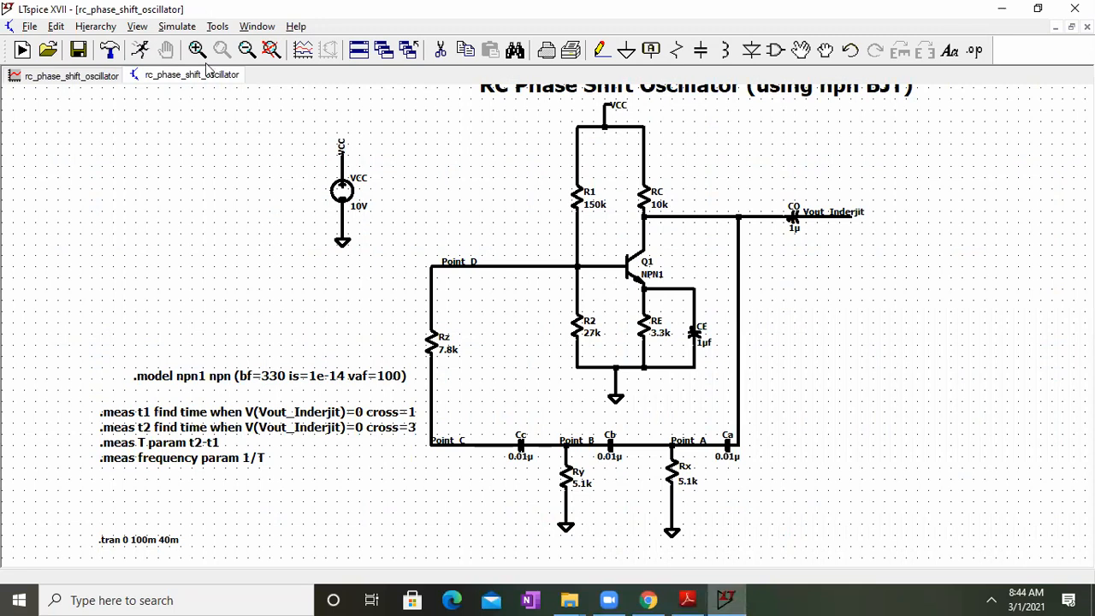
{"action": "left_click", "coordinate": [137, 27]}
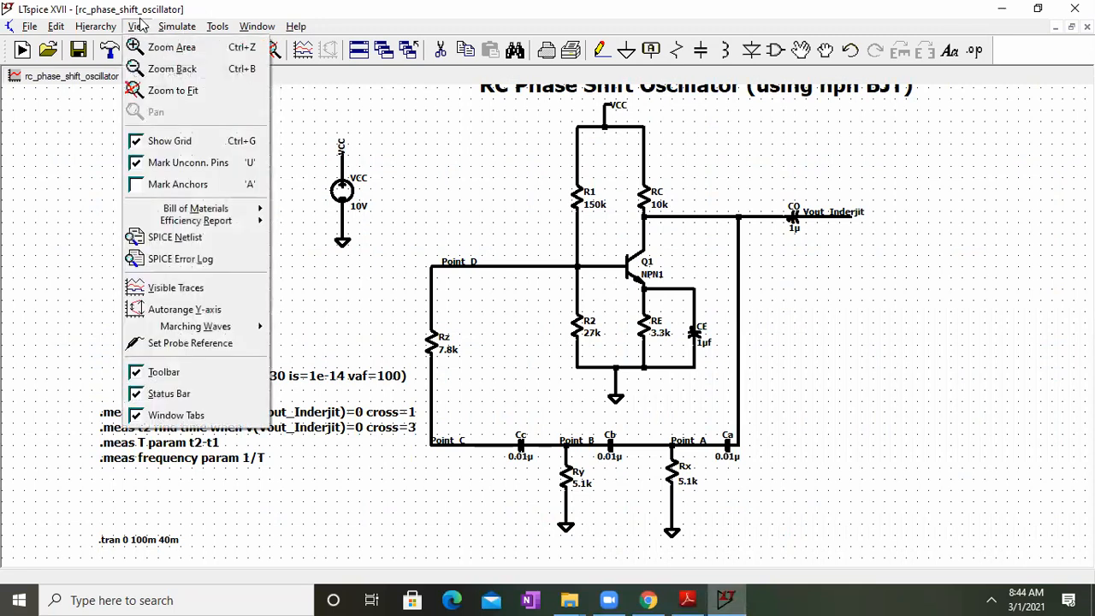
{"action": "left_click", "coordinate": [186, 257]}
{"action": "left_click_drag", "start_coordinate": [145, 239], "coordinate": [102, 241]}
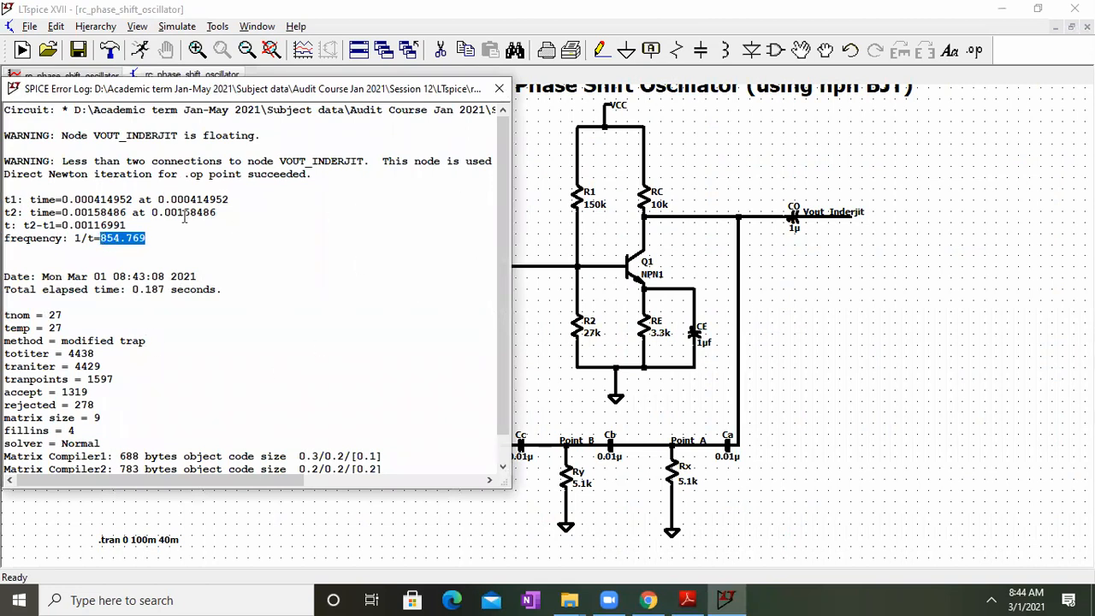
{"action": "left_click", "coordinate": [499, 88]}
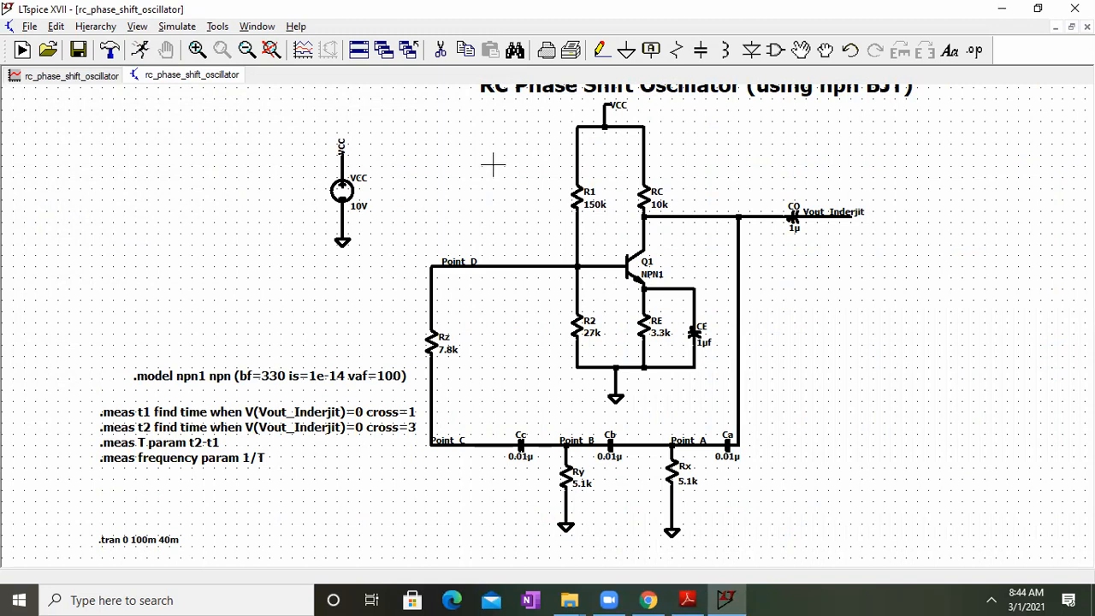
Step: Close the waveform plot of the oscillator output and create a new blank schematic
{"action": "left_click_drag", "start_coordinate": [493, 163], "coordinate": [493, 185]}
{"action": "left_click", "coordinate": [96, 77]}
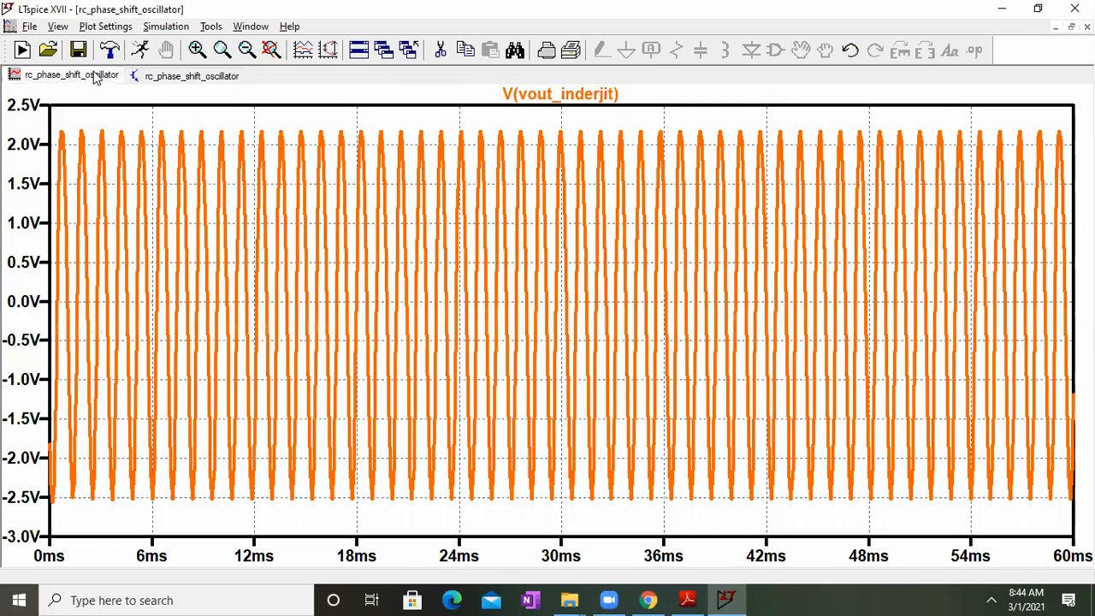
{"action": "right_click", "coordinate": [96, 77]}
{"action": "left_click", "coordinate": [113, 104]}
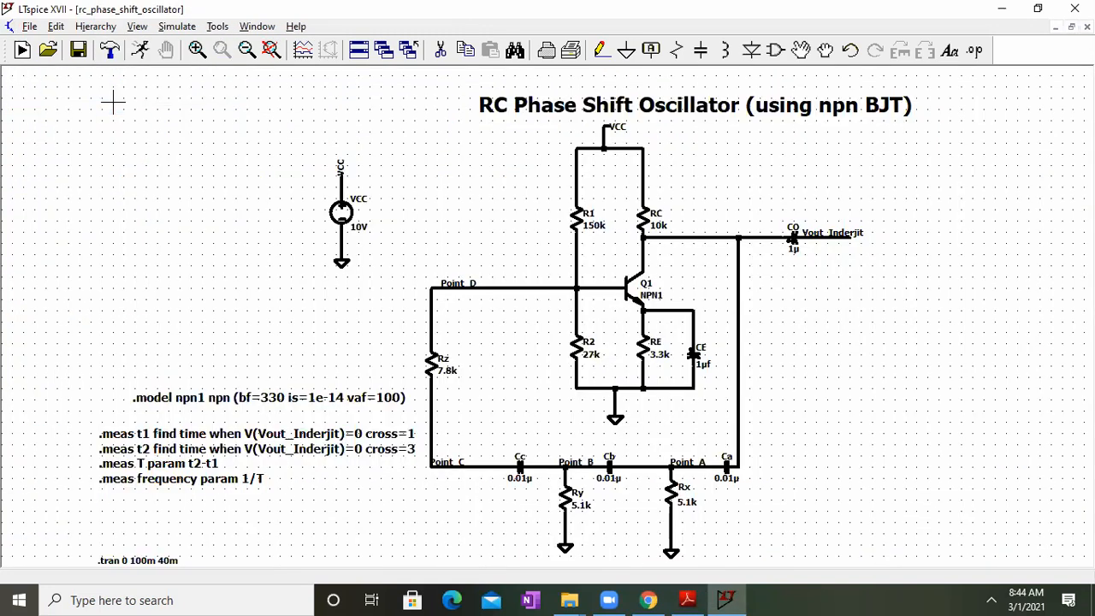
{"action": "left_click", "coordinate": [22, 50]}
Step: Copy the entire rc_phase_shift_oscillator circuit with its title and directives into the Draft1 schematic
{"action": "left_click", "coordinate": [90, 78]}
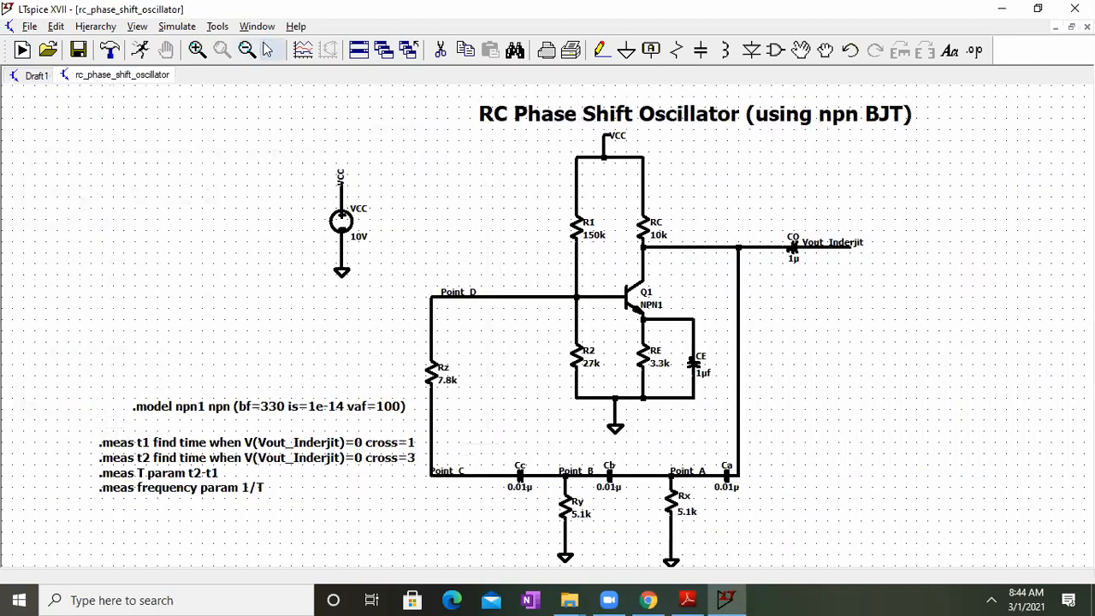
{"action": "left_click", "coordinate": [247, 50]}
{"action": "left_click", "coordinate": [466, 52]}
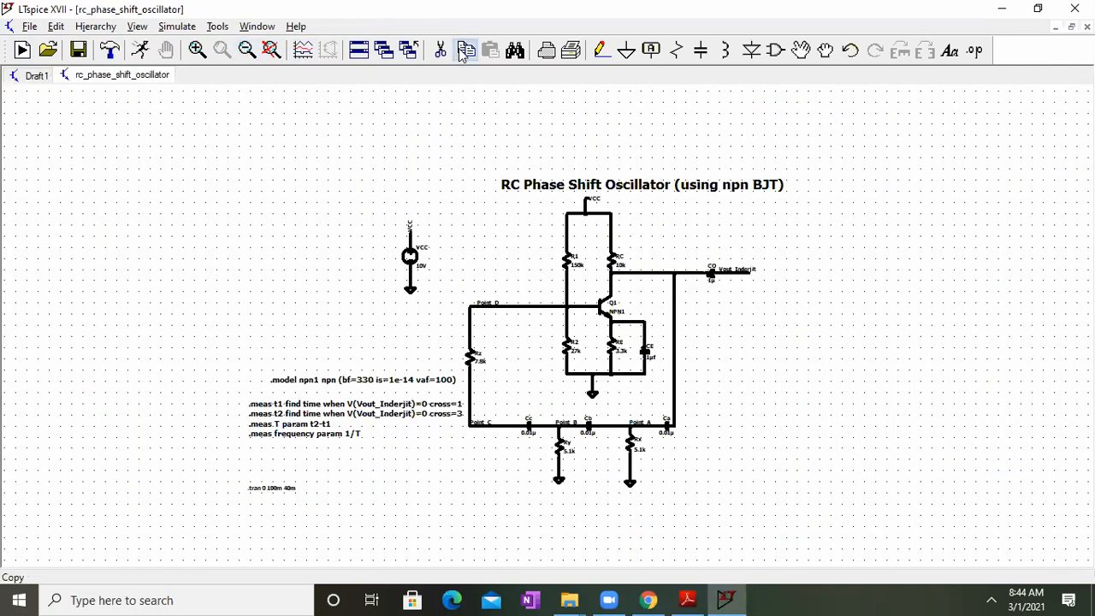
{"action": "left_click_drag", "start_coordinate": [178, 126], "coordinate": [862, 551]}
{"action": "left_click", "coordinate": [30, 76]}
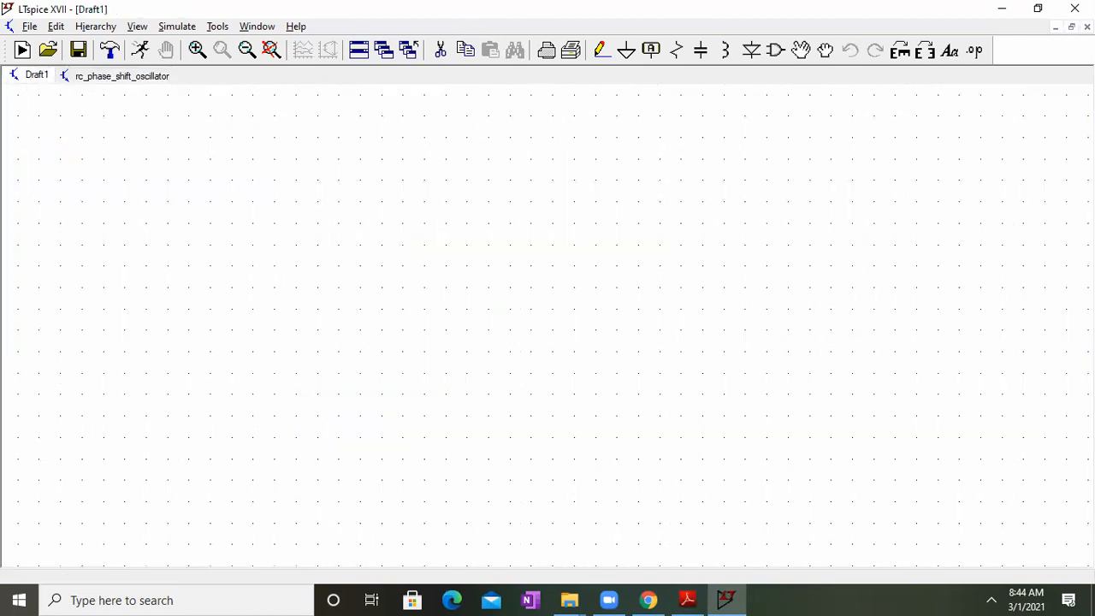
{"action": "left_click", "coordinate": [271, 49]}
{"action": "left_click", "coordinate": [143, 79]}
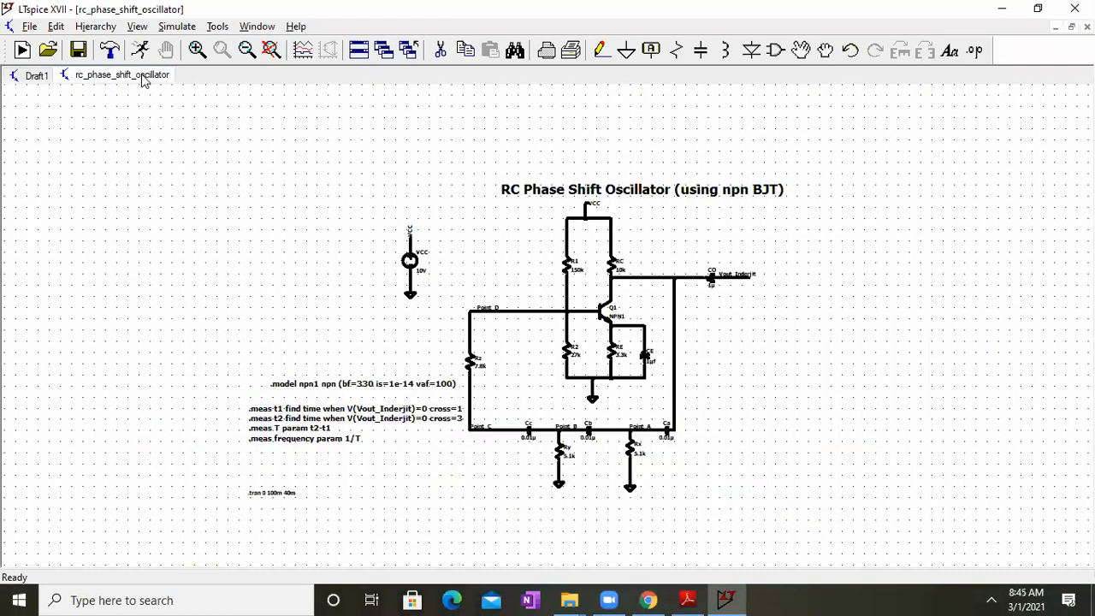
{"action": "right_click", "coordinate": [142, 79]}
{"action": "left_click", "coordinate": [120, 105]}
{"action": "left_click", "coordinate": [38, 81]}
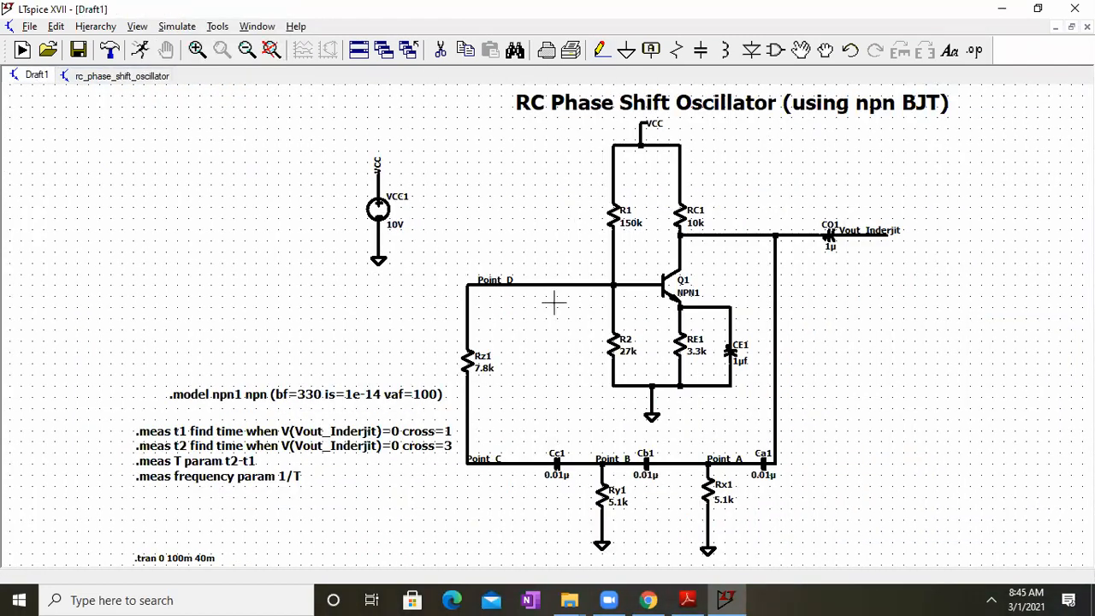
Step: Check the amplifier and feedback network block diagram in the Adobe Reader notes and return to the Draft1 schematic
{"action": "left_click", "coordinate": [688, 599]}
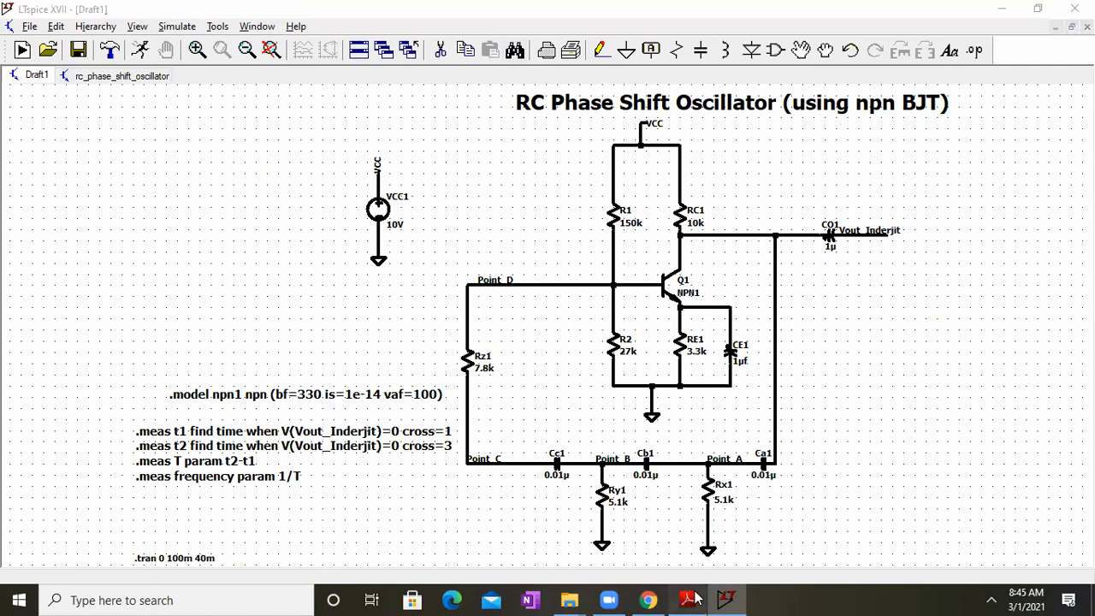
{"action": "left_click_drag", "start_coordinate": [832, 271], "coordinate": [560, 240]}
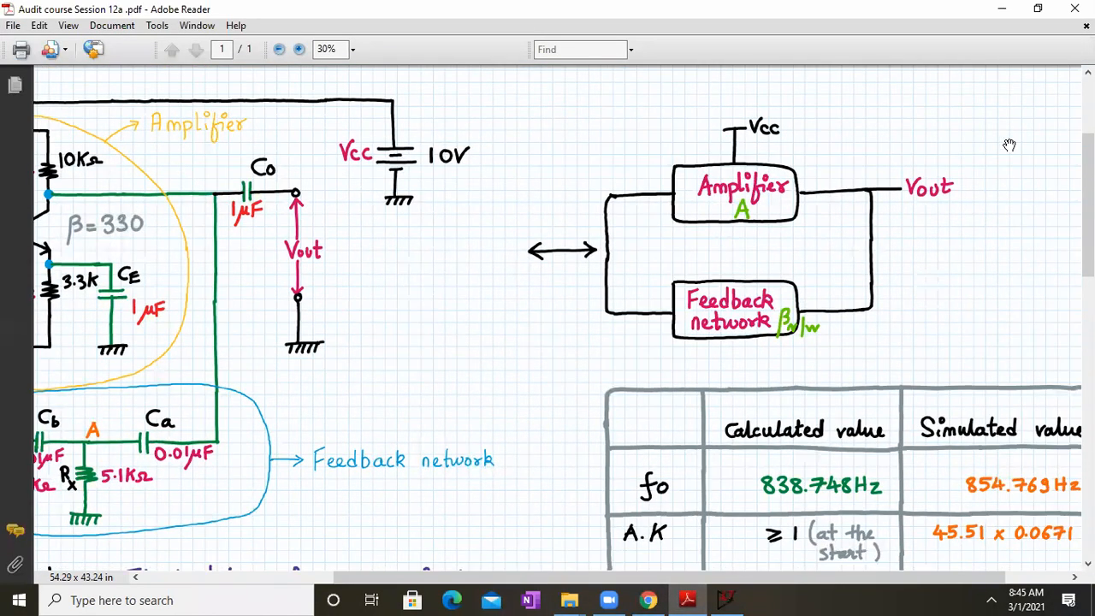
{"action": "left_click", "coordinate": [1002, 9]}
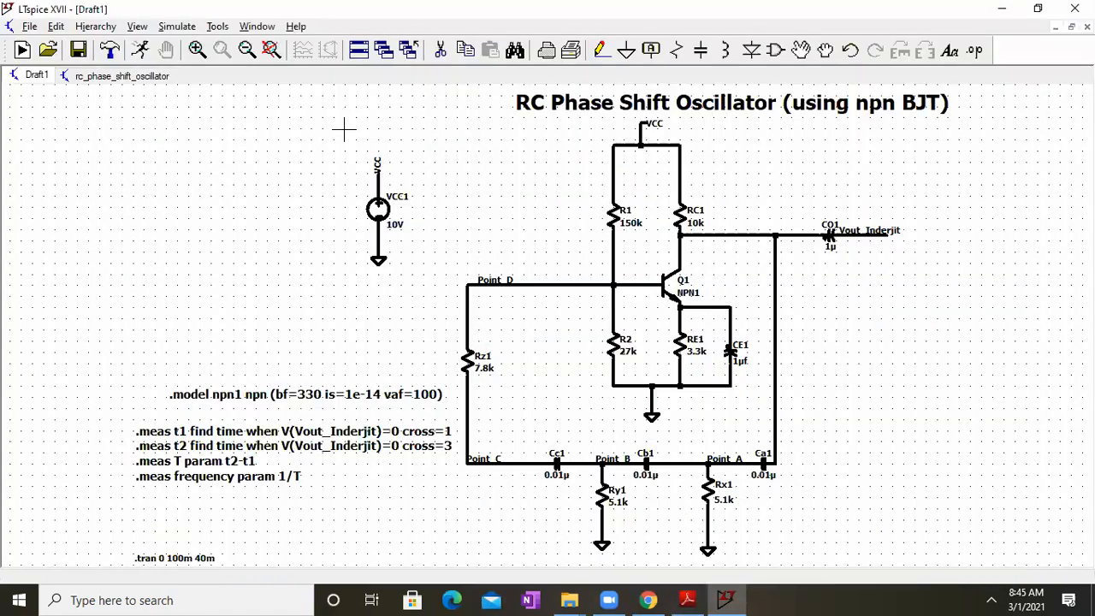
Step: Delete the wires joining Rz1 to Point_D and Ca1 to the collector output, and remove the .meas directives
{"action": "left_click", "coordinate": [439, 50]}
{"action": "left_click", "coordinate": [467, 313]}
{"action": "left_click", "coordinate": [776, 290]}
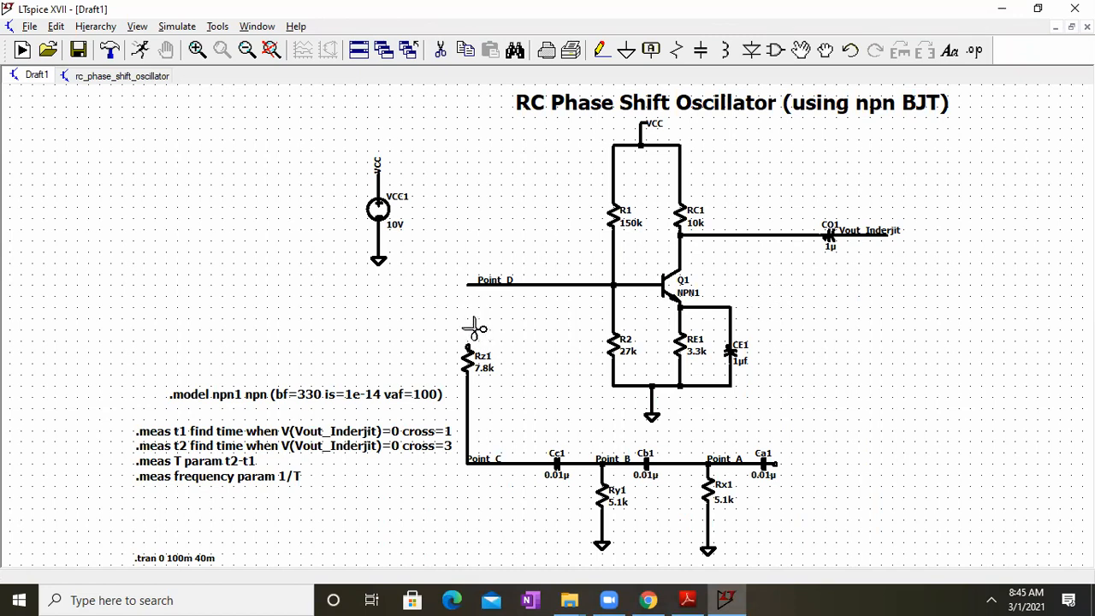
{"action": "left_click", "coordinate": [288, 438]}
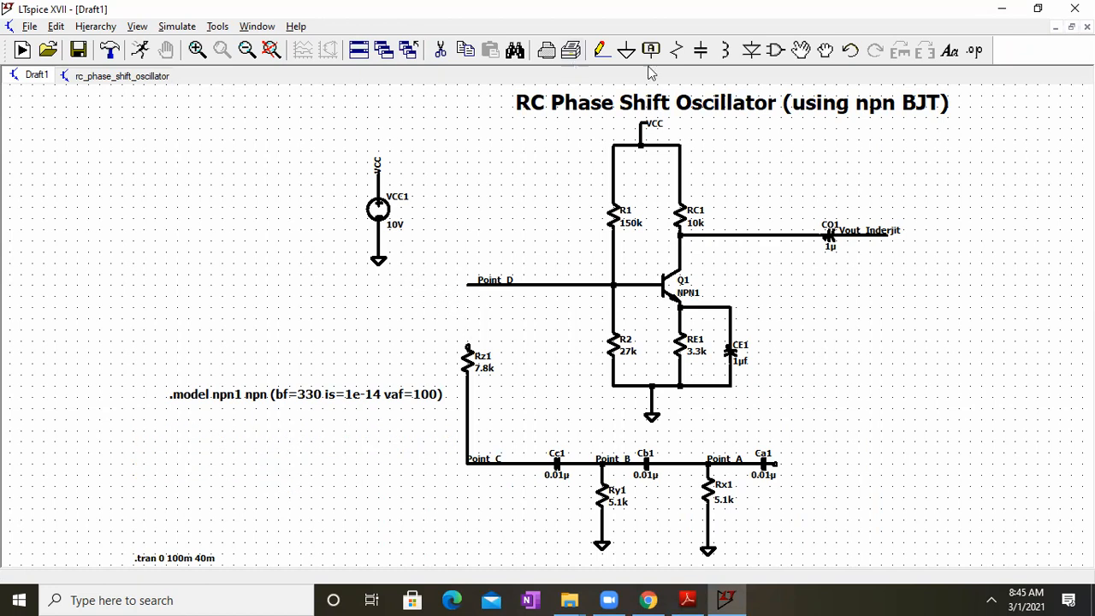
Step: Place a new voltage source below the VCC1 supply in Draft1
{"action": "left_click", "coordinate": [780, 51]}
{"action": "type", "text": "vo"}
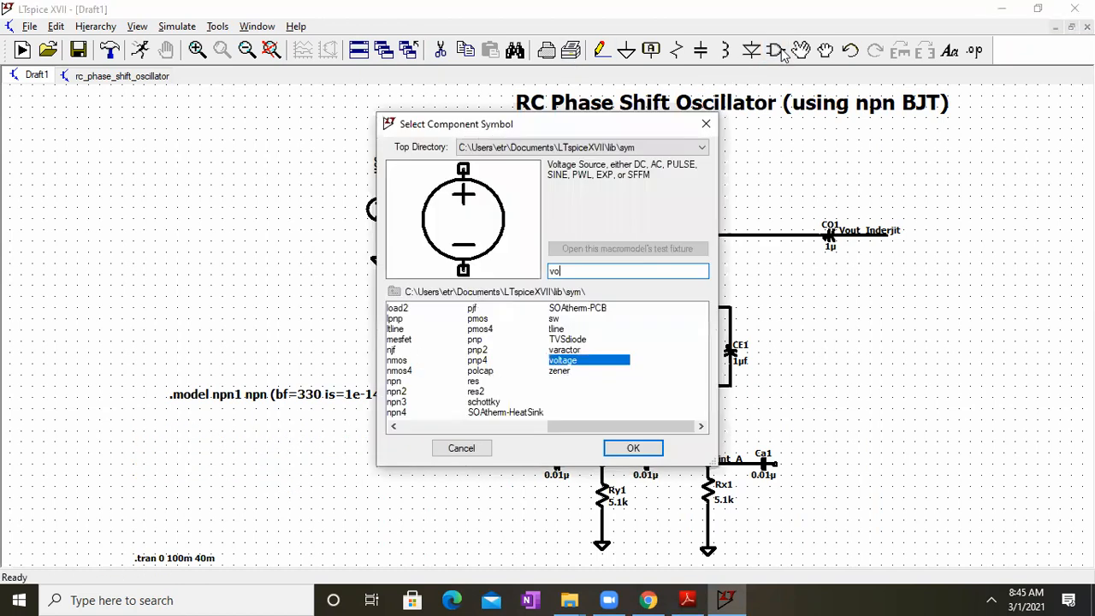
{"action": "left_click", "coordinate": [614, 447]}
{"action": "left_click", "coordinate": [350, 328]}
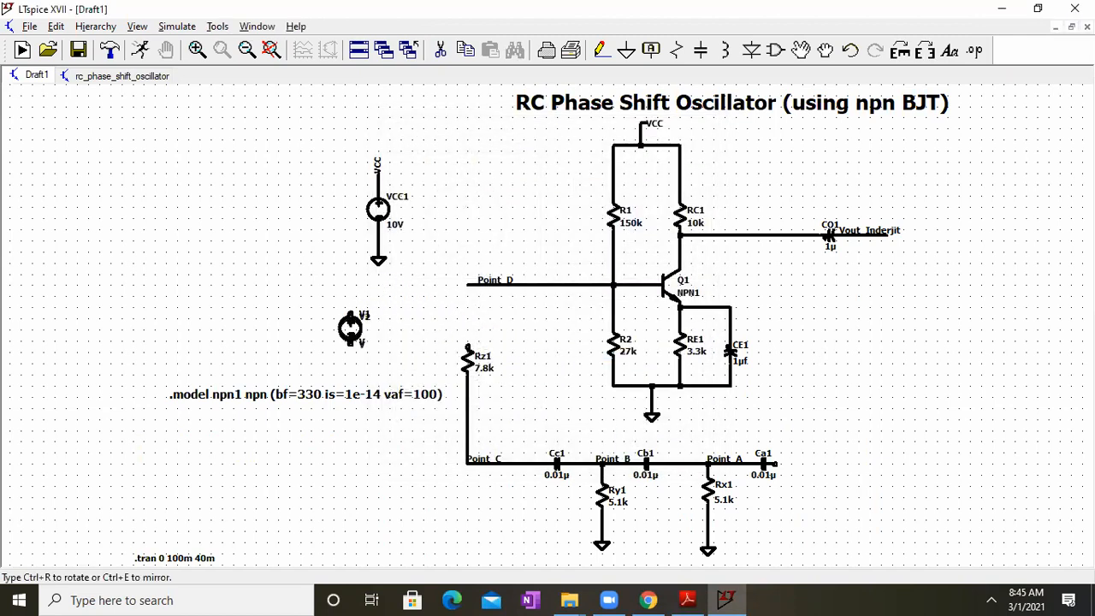
Step: Wire the positive terminal of V1 to Point_D and run a short wire down from its negative terminal
{"action": "left_click", "coordinate": [601, 50]}
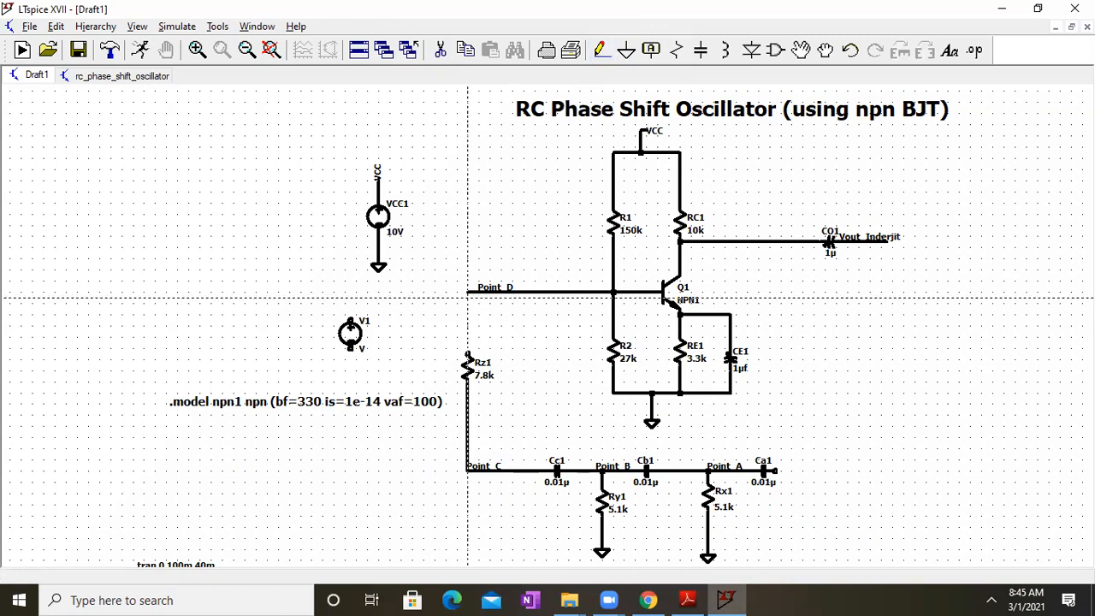
{"action": "left_click", "coordinate": [467, 292]}
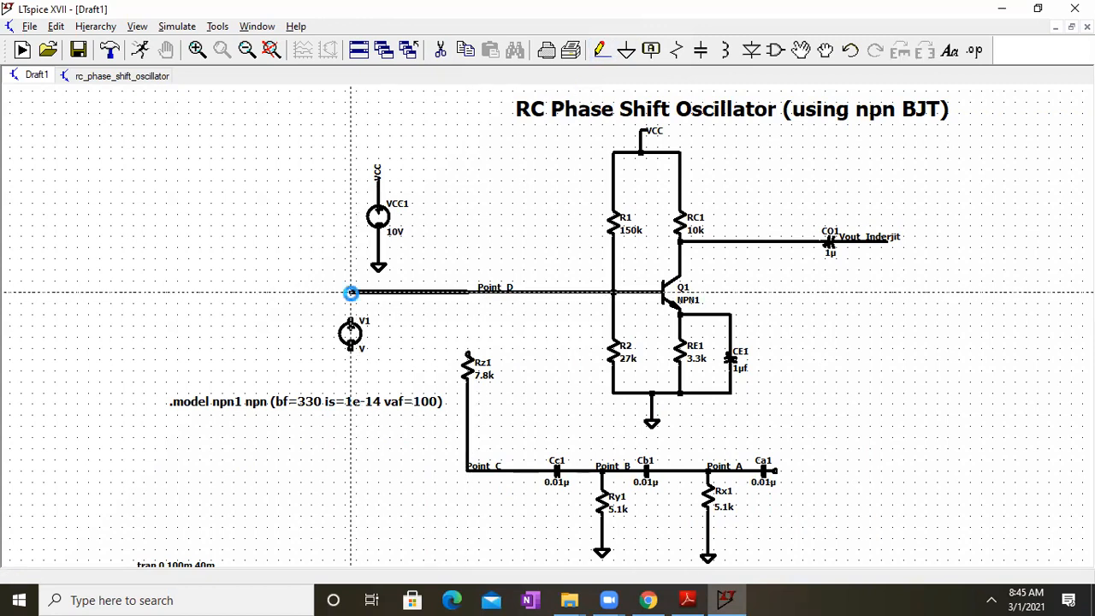
{"action": "left_click", "coordinate": [351, 293]}
{"action": "left_click", "coordinate": [350, 371]}
{"action": "right_click", "coordinate": [350, 371]}
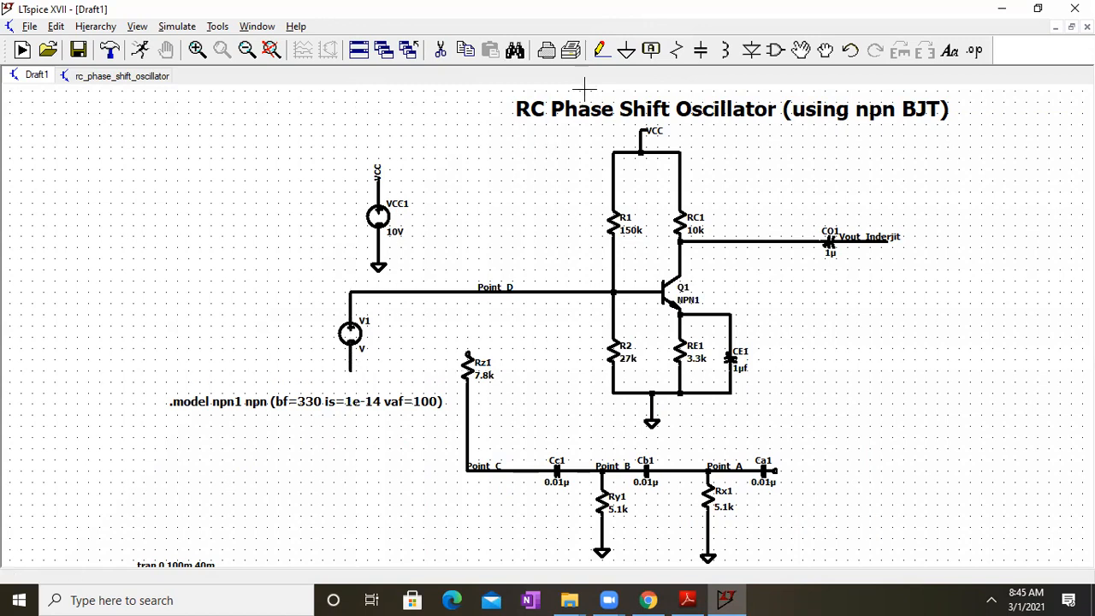
Step: Place a ground symbol at the free end of the wire below V1's negative terminal
{"action": "left_click", "coordinate": [626, 49]}
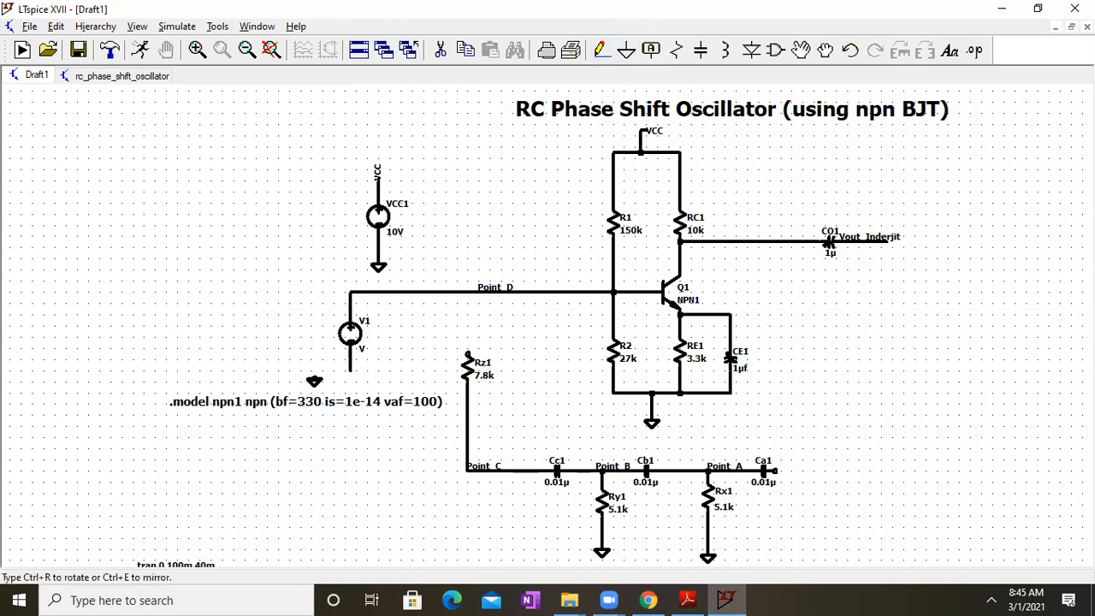
{"action": "left_click", "coordinate": [350, 370]}
{"action": "right_click", "coordinate": [423, 320]}
Step: Replace the wire between V1 and Point_D with a horizontal series capacitor and wire it to V1's positive terminal and Point_D
{"action": "left_click", "coordinate": [440, 53]}
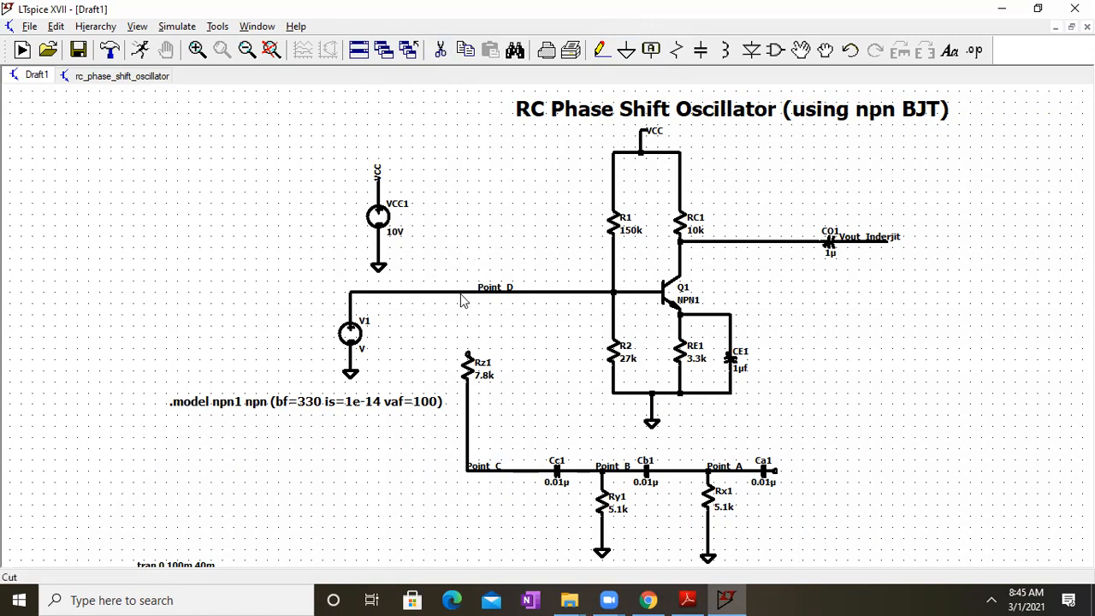
{"action": "left_click", "coordinate": [440, 49]}
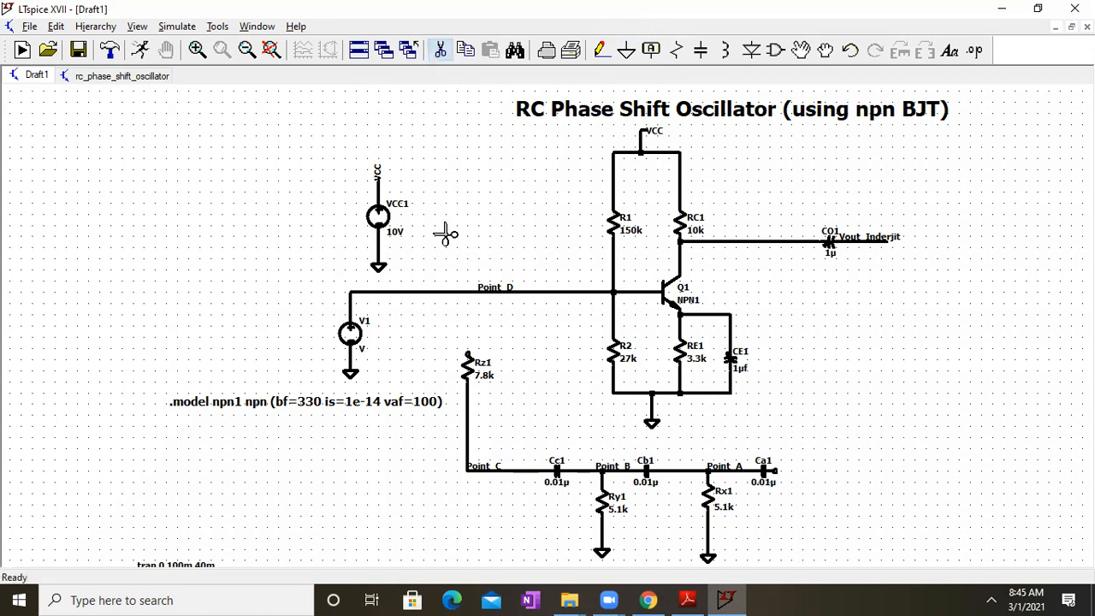
{"action": "left_click", "coordinate": [442, 294]}
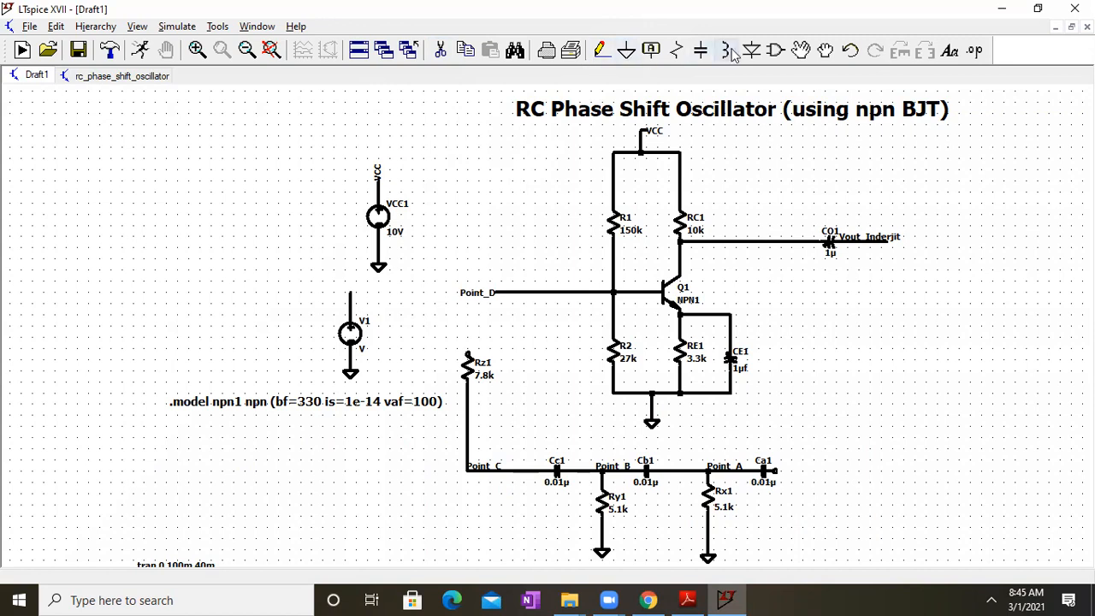
{"action": "left_click", "coordinate": [700, 51]}
{"action": "key", "text": "ctrl+r"}
{"action": "left_click", "coordinate": [412, 292]}
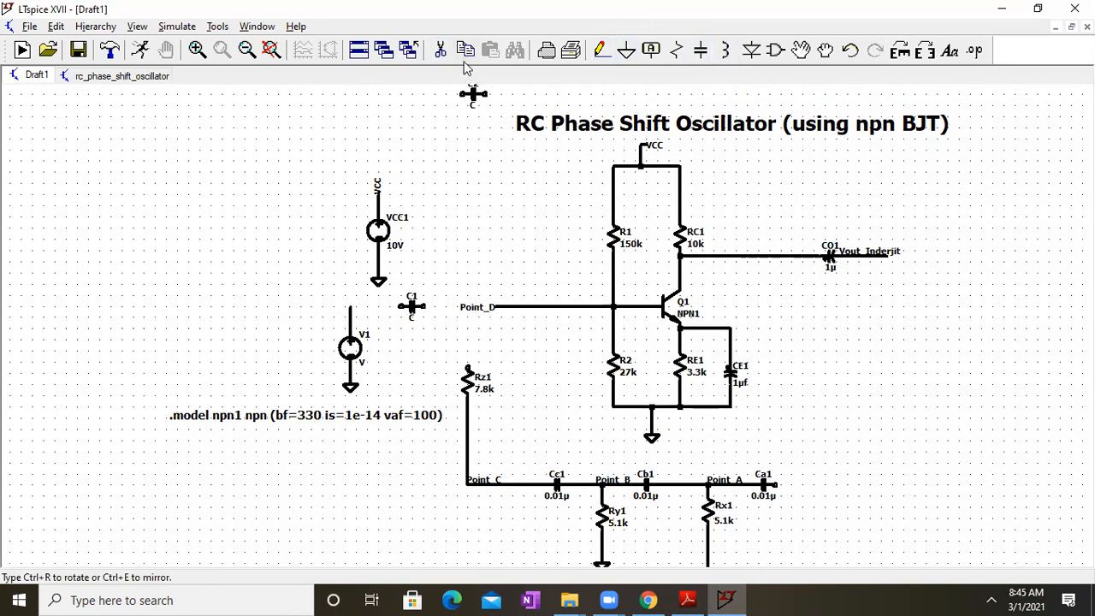
{"action": "left_click", "coordinate": [601, 50]}
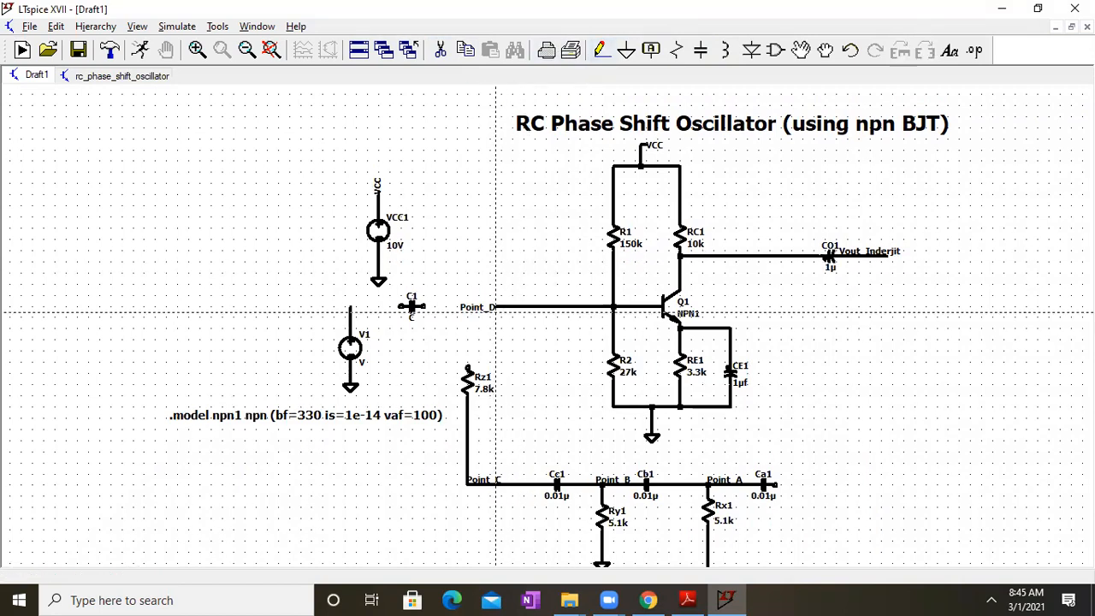
{"action": "left_click", "coordinate": [495, 307]}
{"action": "left_click", "coordinate": [350, 307]}
Step: Delete the Point_D net label from the base wire and set coupling capacitor C1 to 1uF
{"action": "scroll", "coordinate": [301, 297], "scroll_direction": "up", "scroll_amount": 3}
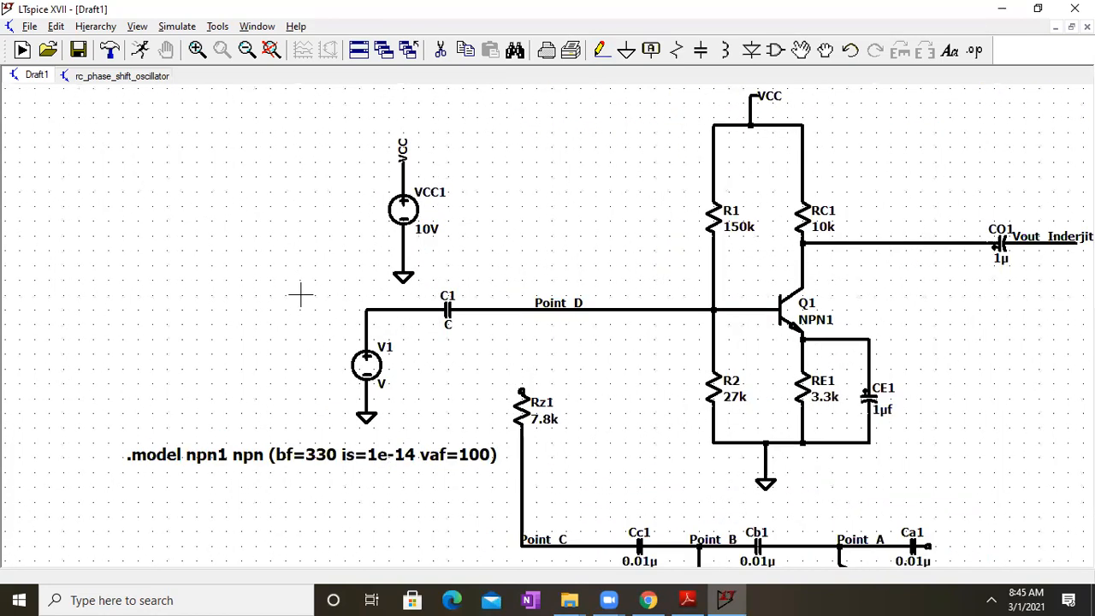
{"action": "left_click", "coordinate": [440, 50]}
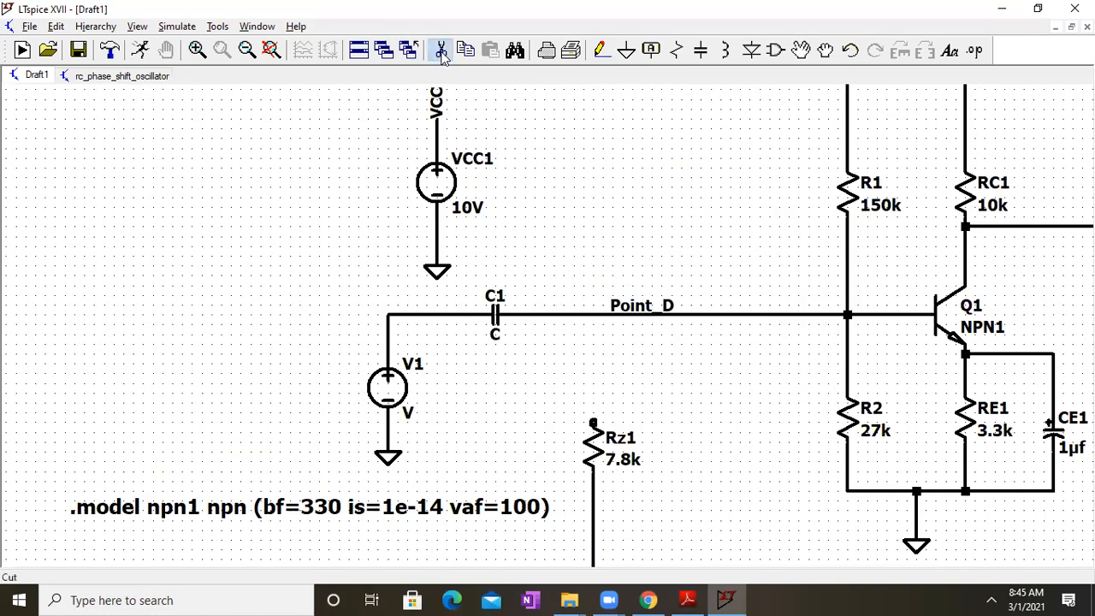
{"action": "left_click", "coordinate": [650, 303]}
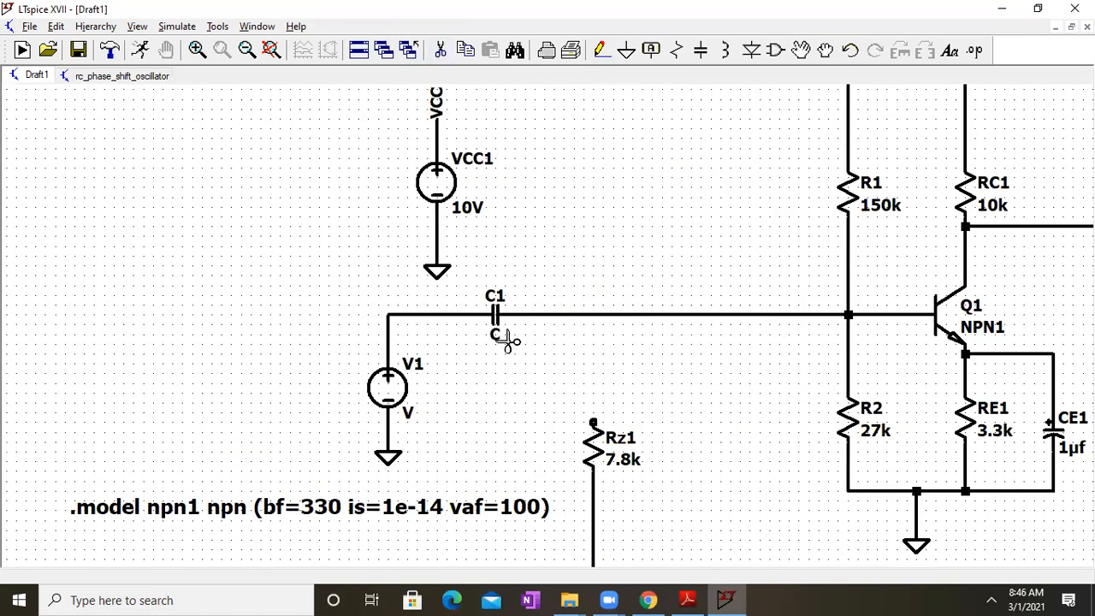
{"action": "right_click", "coordinate": [500, 335]}
{"action": "type", "text": "1uF"}
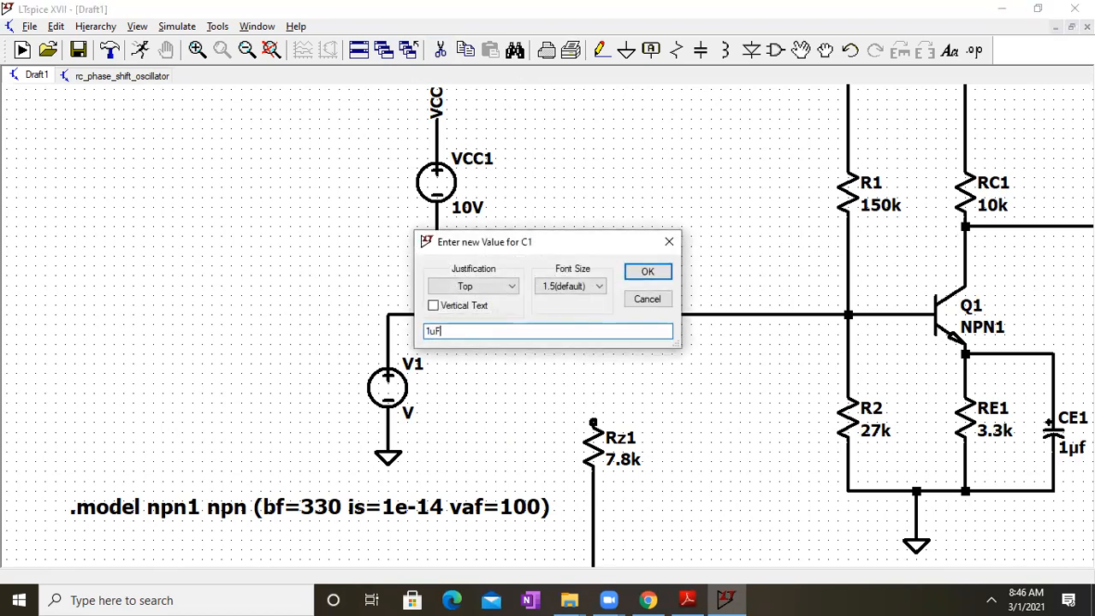
{"action": "key", "text": "Return"}
Step: Configure V1 as a SINE source with 0 DC offset, 10mV amplitude and 854.799 Hz, checking the frequency in the Adobe Reader notes
{"action": "right_click", "coordinate": [393, 390]}
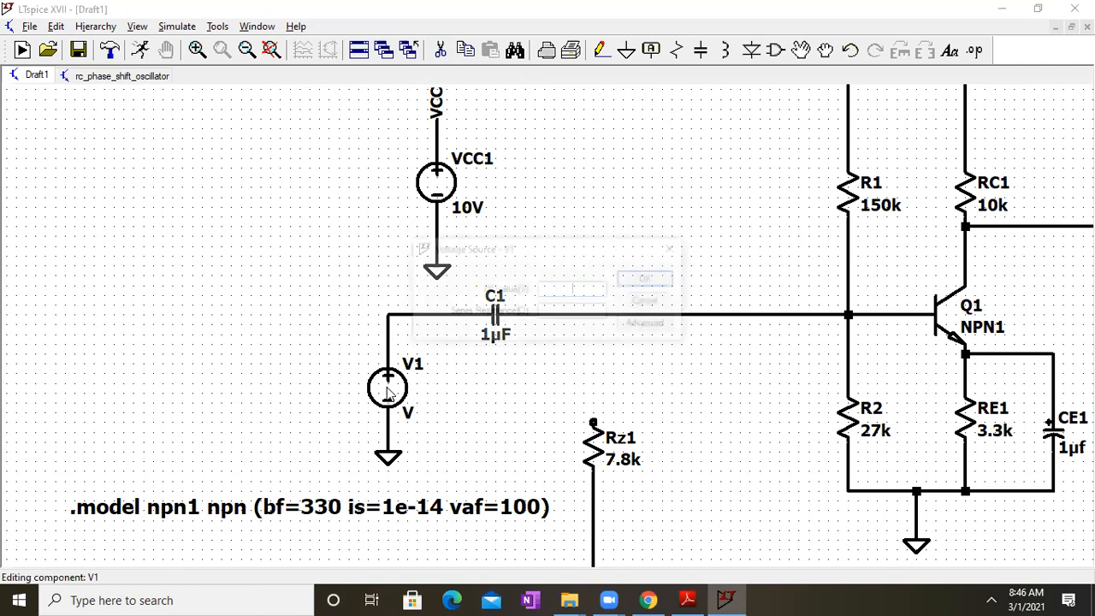
{"action": "left_click", "coordinate": [642, 330]}
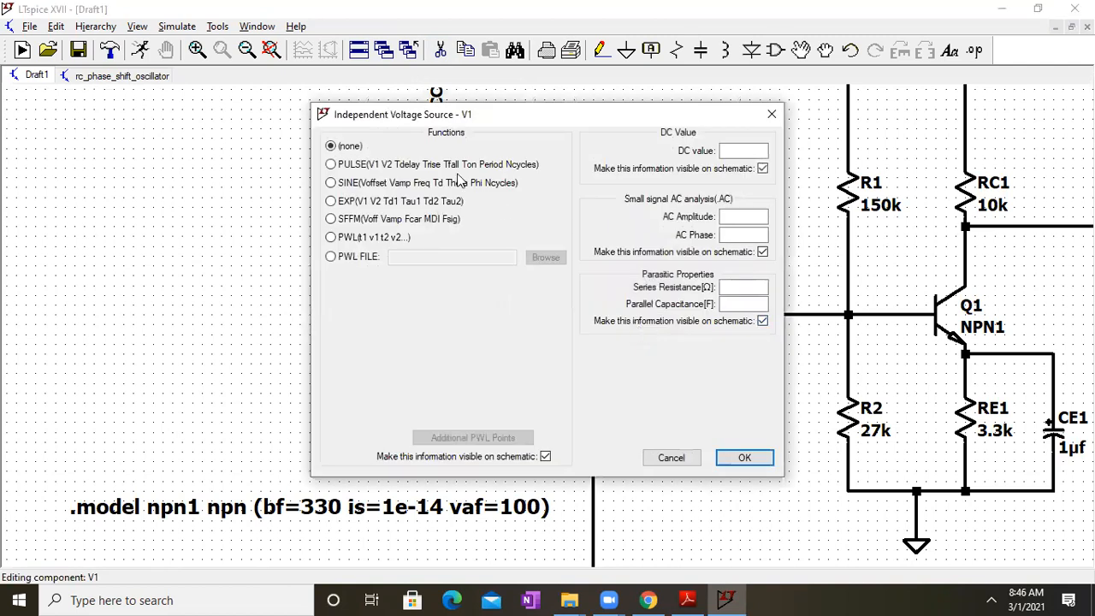
{"action": "left_click", "coordinate": [351, 185]}
{"action": "left_click", "coordinate": [510, 328]}
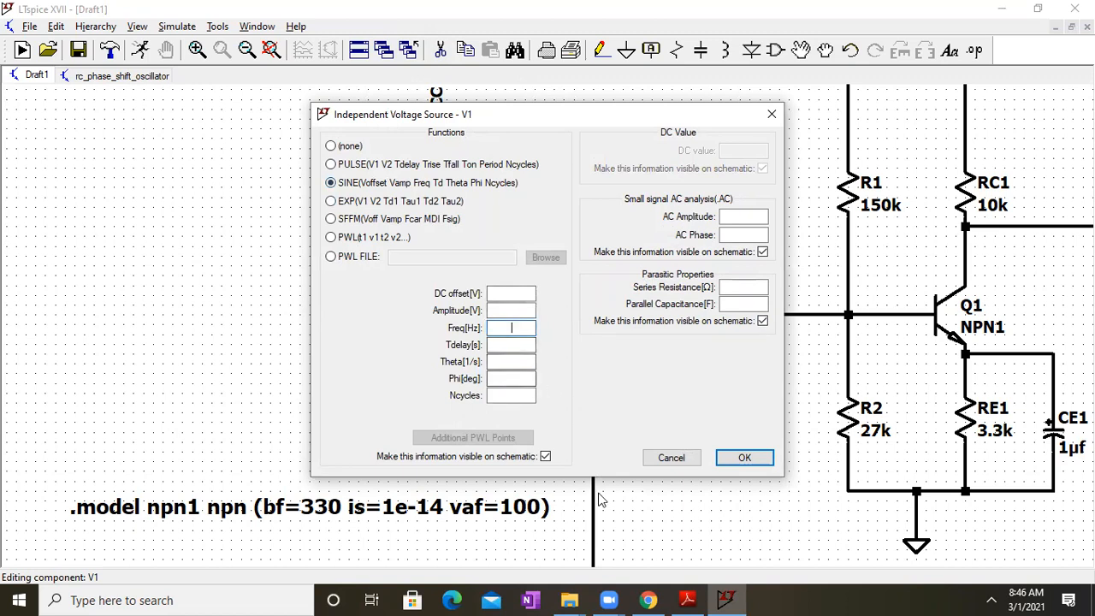
{"action": "left_click", "coordinate": [700, 598]}
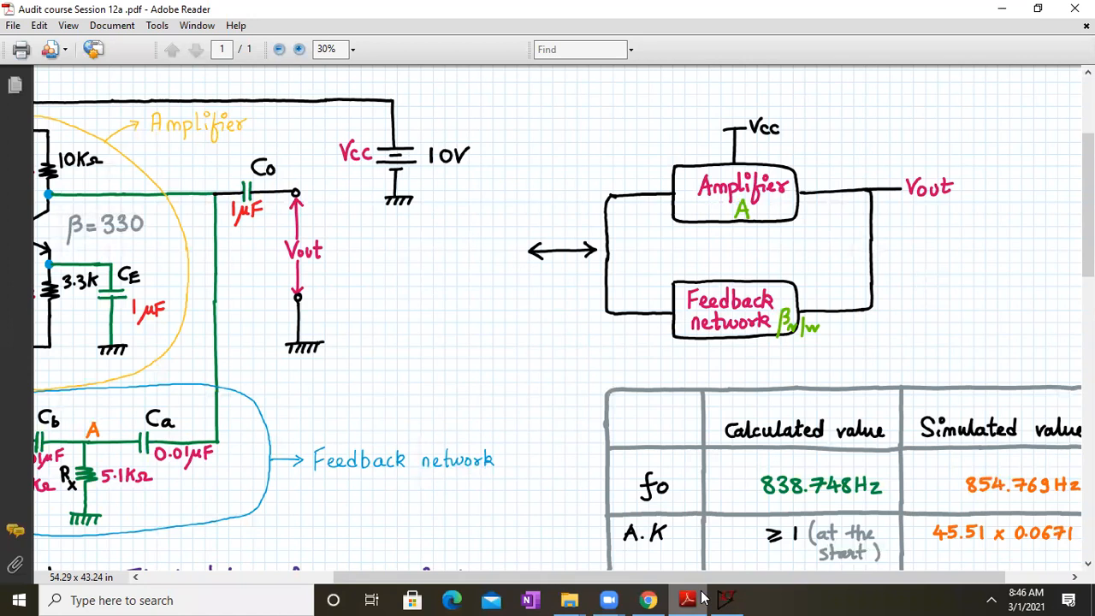
{"action": "left_click", "coordinate": [700, 598]}
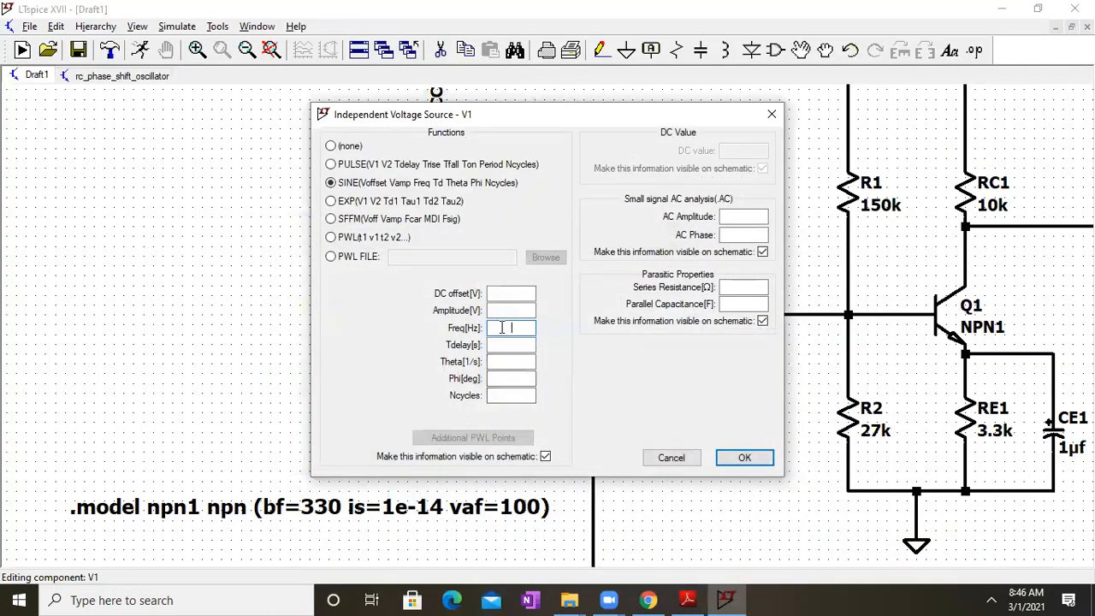
{"action": "type", "text": "854.799"}
{"action": "left_click", "coordinate": [515, 292]}
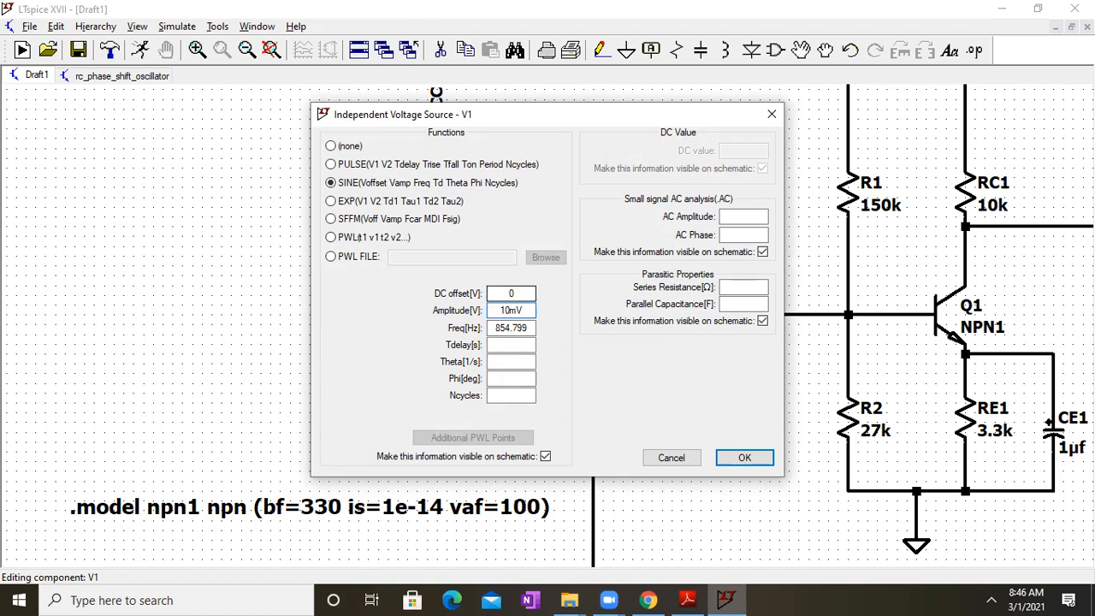
{"action": "key", "text": "Return"}
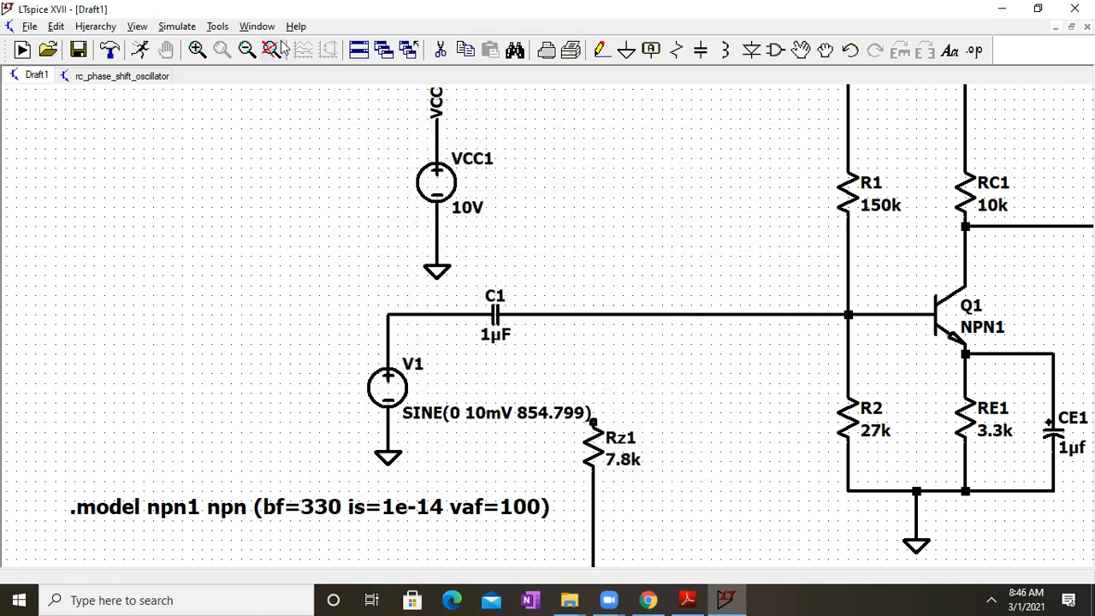
Step: Label the wire between V1 and C1 with Vin_ followed by the same name suffix as the output label
{"action": "left_click", "coordinate": [270, 49]}
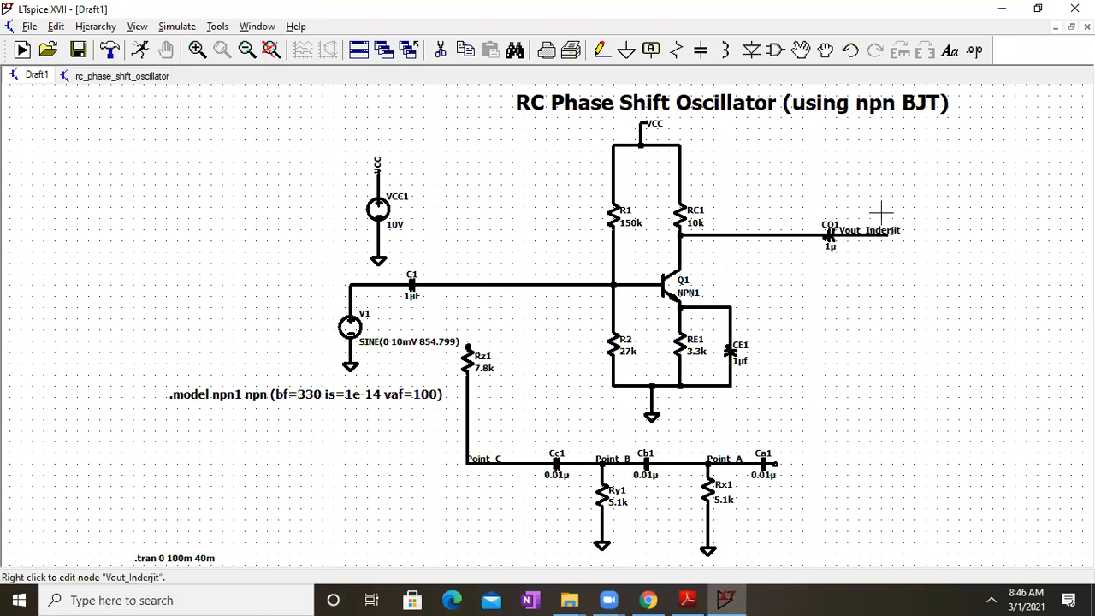
{"action": "right_click", "coordinate": [381, 285]}
{"action": "left_click", "coordinate": [419, 320]}
{"action": "type", "text": "Vin_Inderjit"}
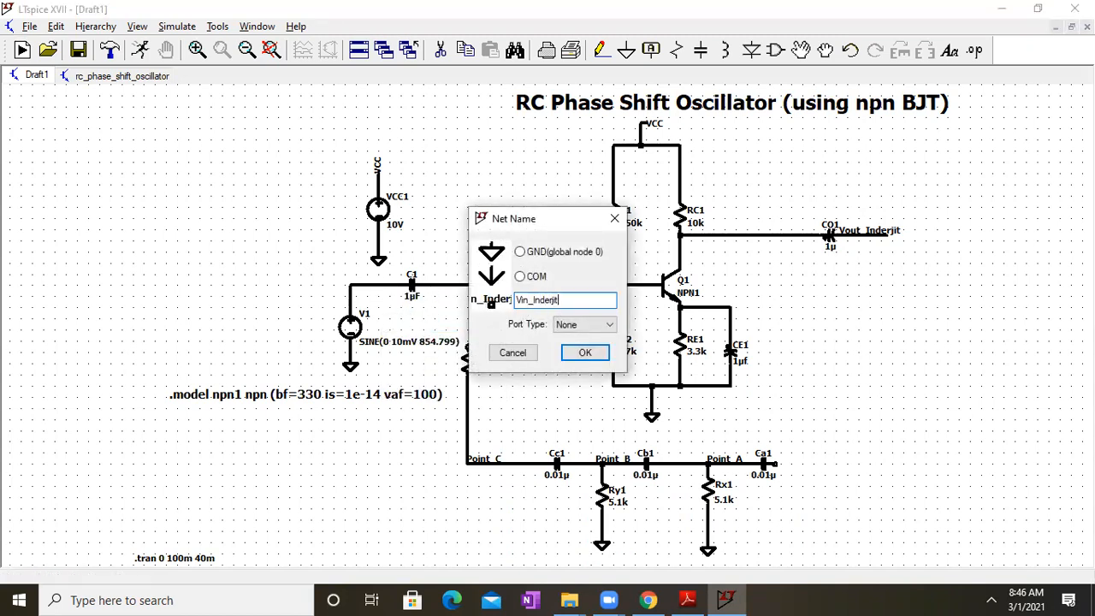
{"action": "key", "text": "Return"}
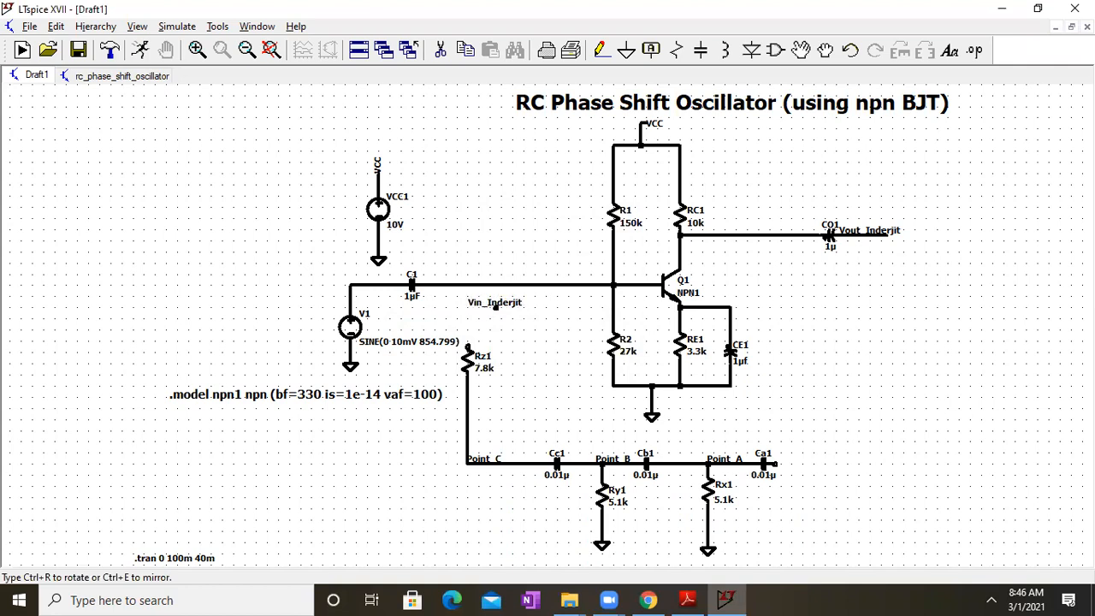
{"action": "left_click", "coordinate": [361, 285]}
{"action": "left_click", "coordinate": [362, 285]}
{"action": "key", "text": "Escape"}
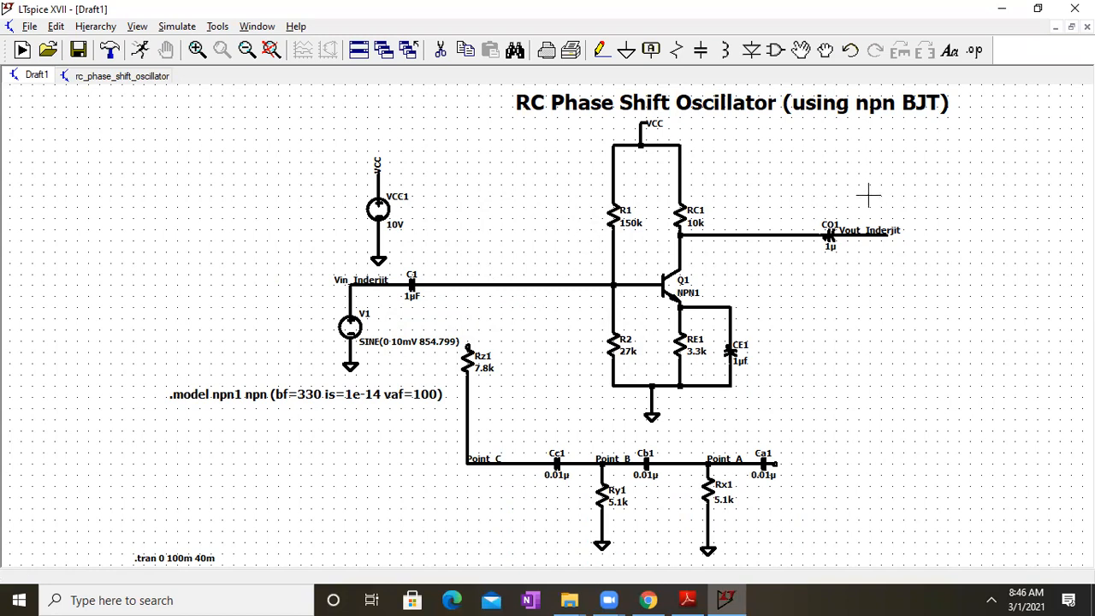
Step: Check the amplifier block diagram in the Adobe Reader notes, then return to LTspice and run the Draft1 simulation
{"action": "left_click", "coordinate": [687, 600]}
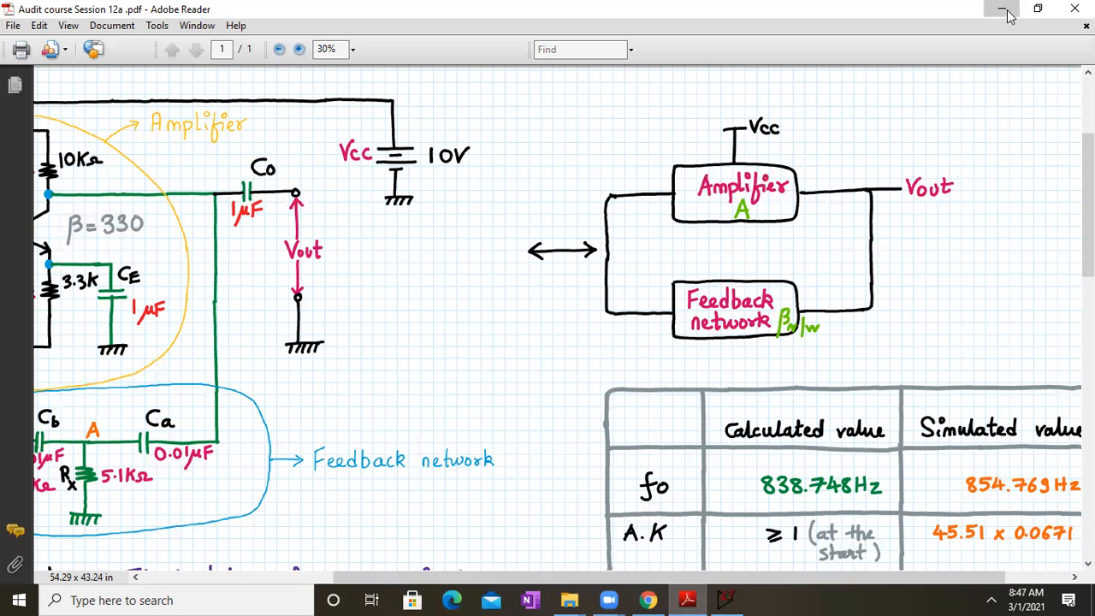
{"action": "key", "text": "alt+Tab"}
{"action": "left_click_drag", "start_coordinate": [465, 232], "coordinate": [409, 237]}
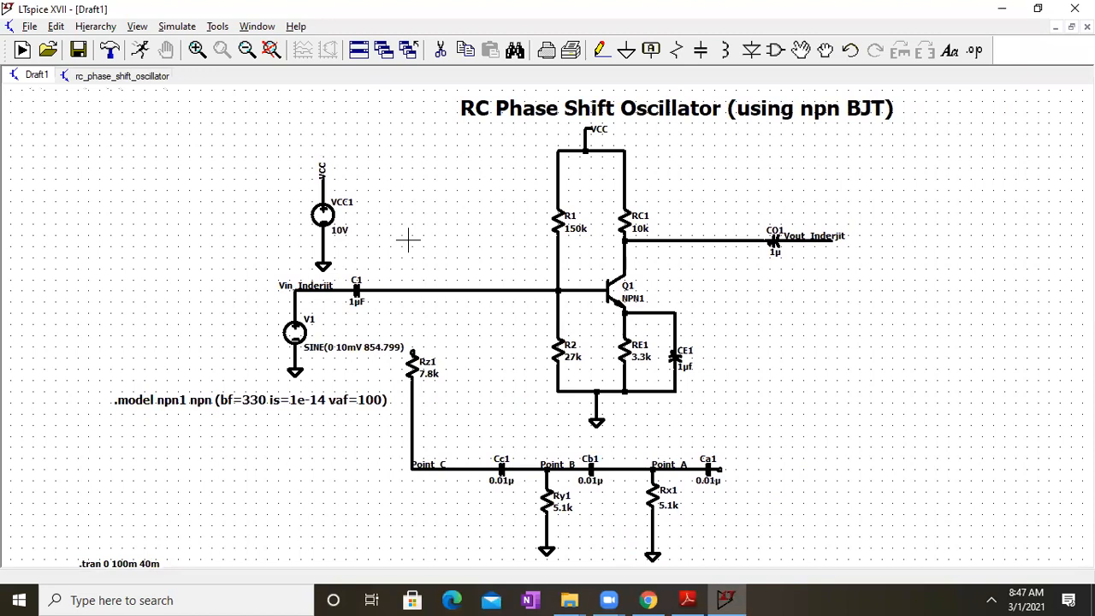
{"action": "left_click", "coordinate": [177, 28]}
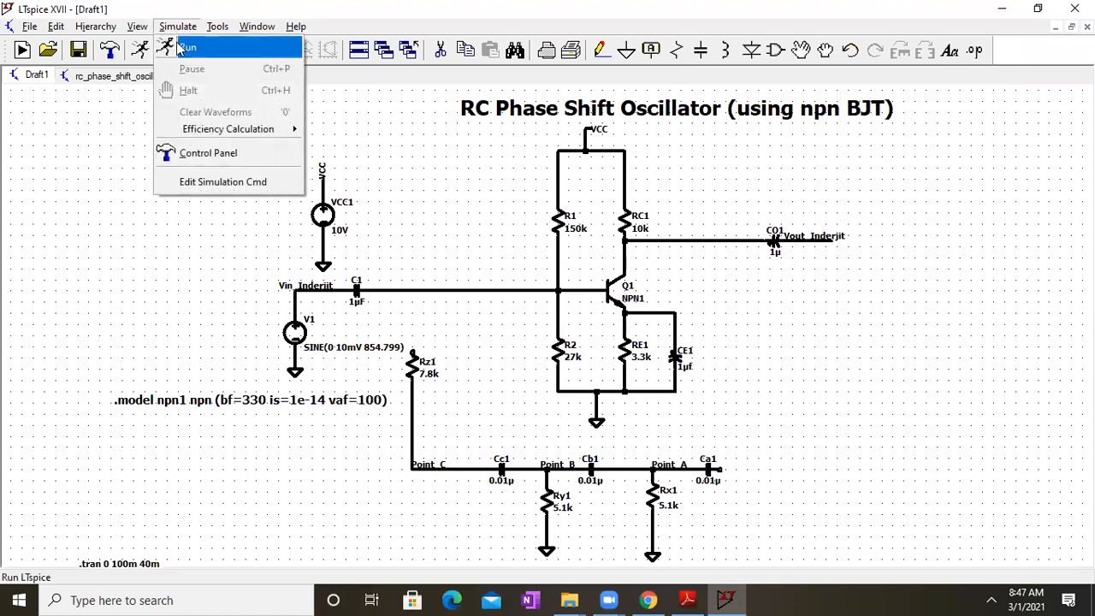
{"action": "left_click", "coordinate": [180, 44]}
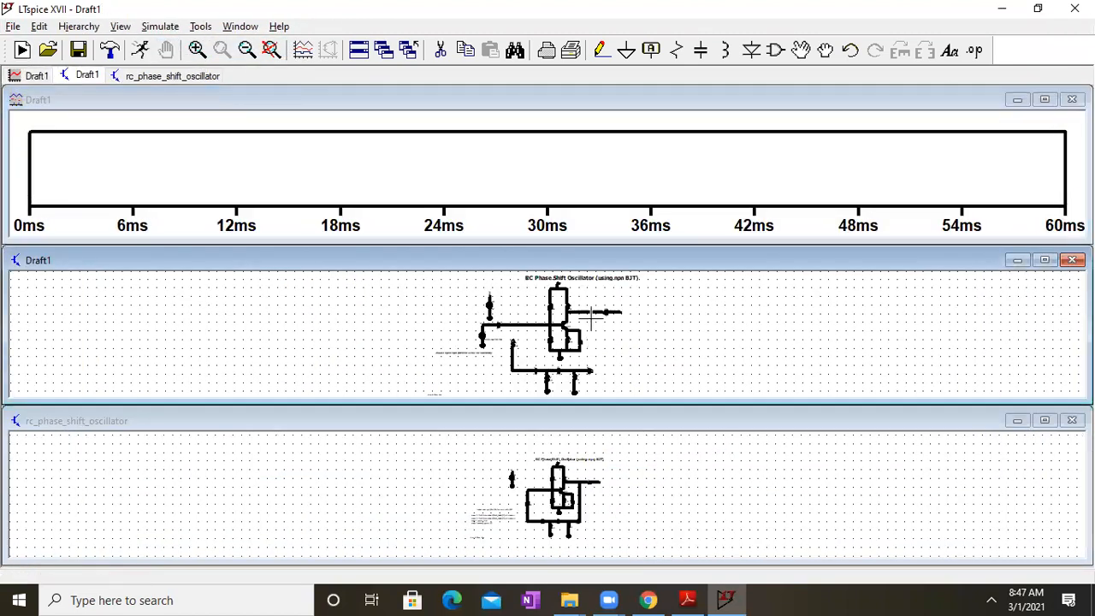
Step: Maximize the Draft1 waveform window and plot the input node voltage at V1
{"action": "left_click", "coordinate": [1045, 99]}
{"action": "right_click", "coordinate": [359, 154]}
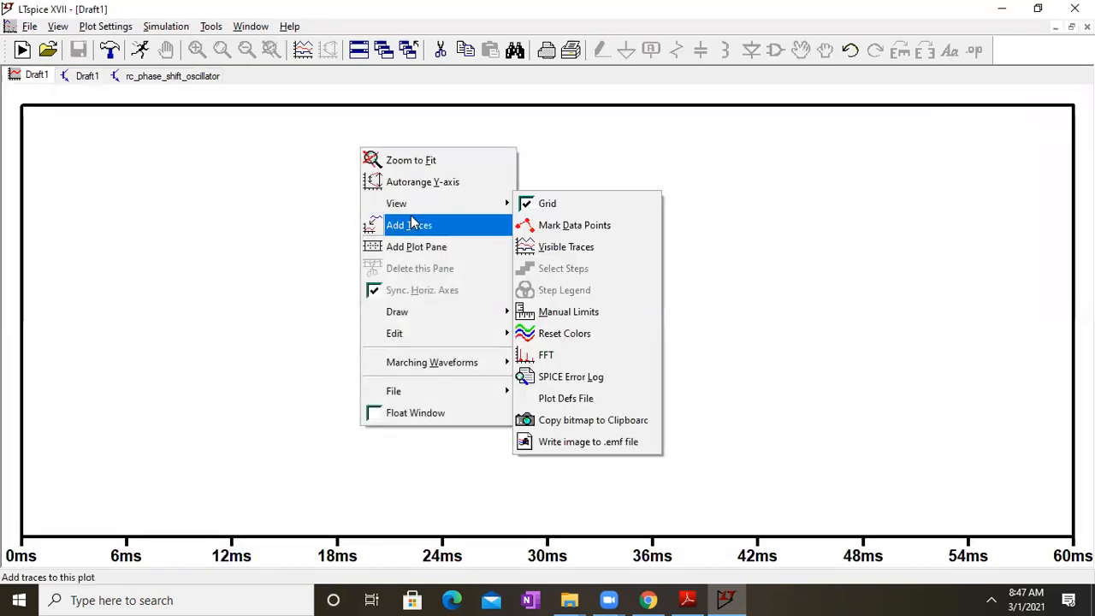
{"action": "left_click", "coordinate": [411, 225]}
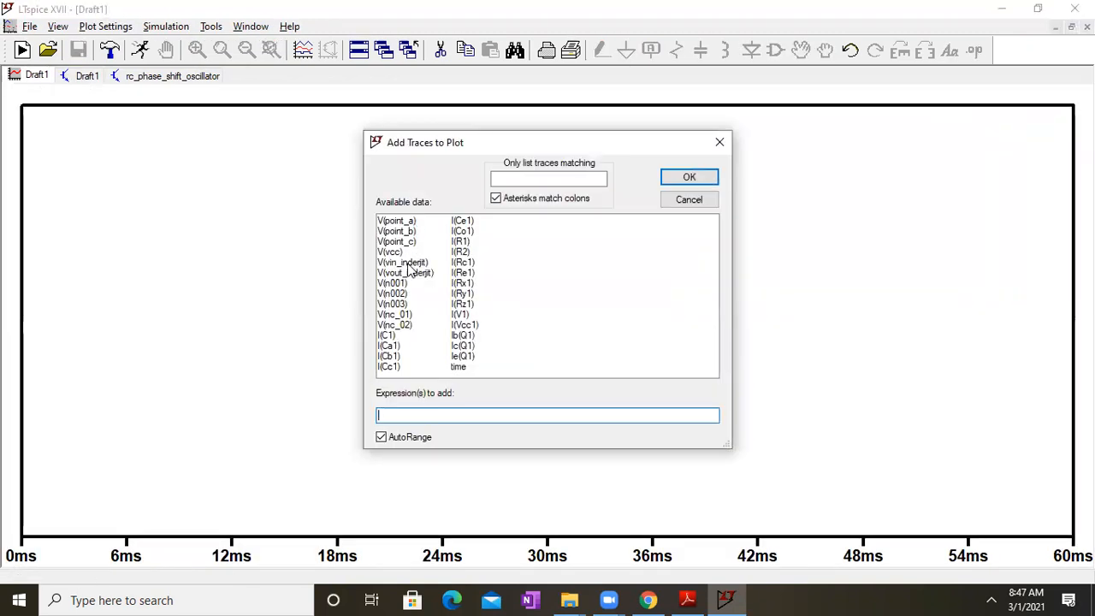
{"action": "left_click", "coordinate": [409, 263]}
{"action": "left_click", "coordinate": [692, 177]}
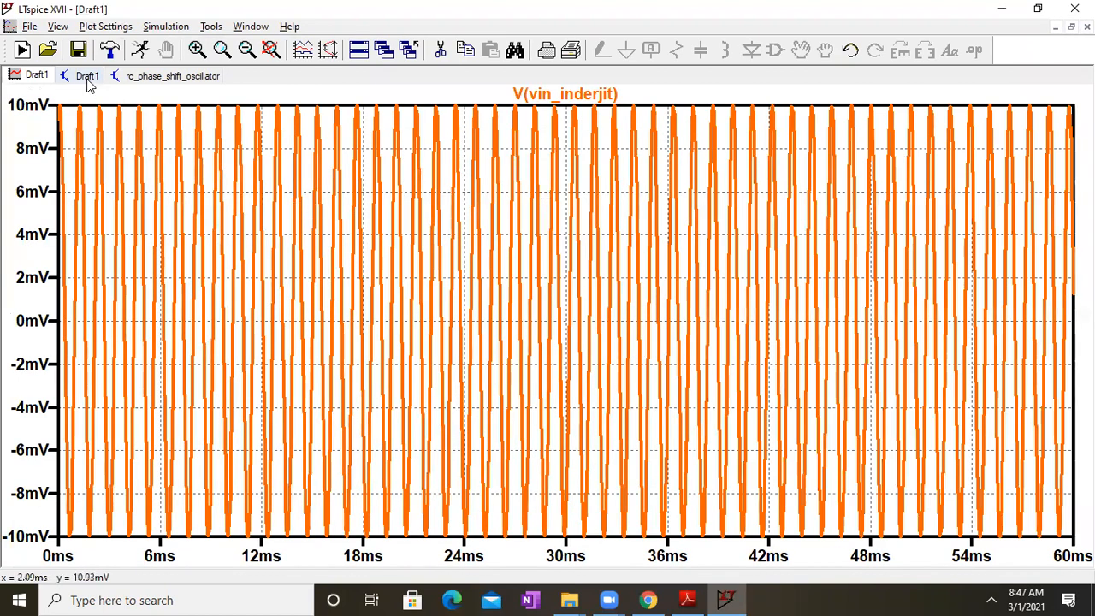
Step: In the Draft1 schematic, set the transient simulation's stop time to 10m and clear its time to start saving data
{"action": "left_click", "coordinate": [87, 76]}
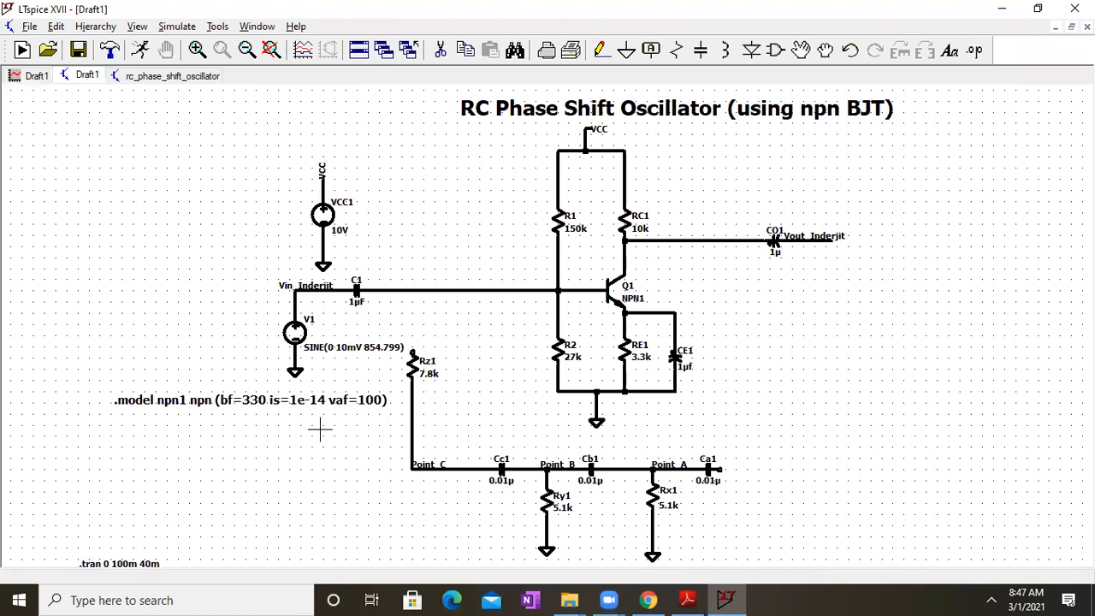
{"action": "right_click", "coordinate": [128, 564]}
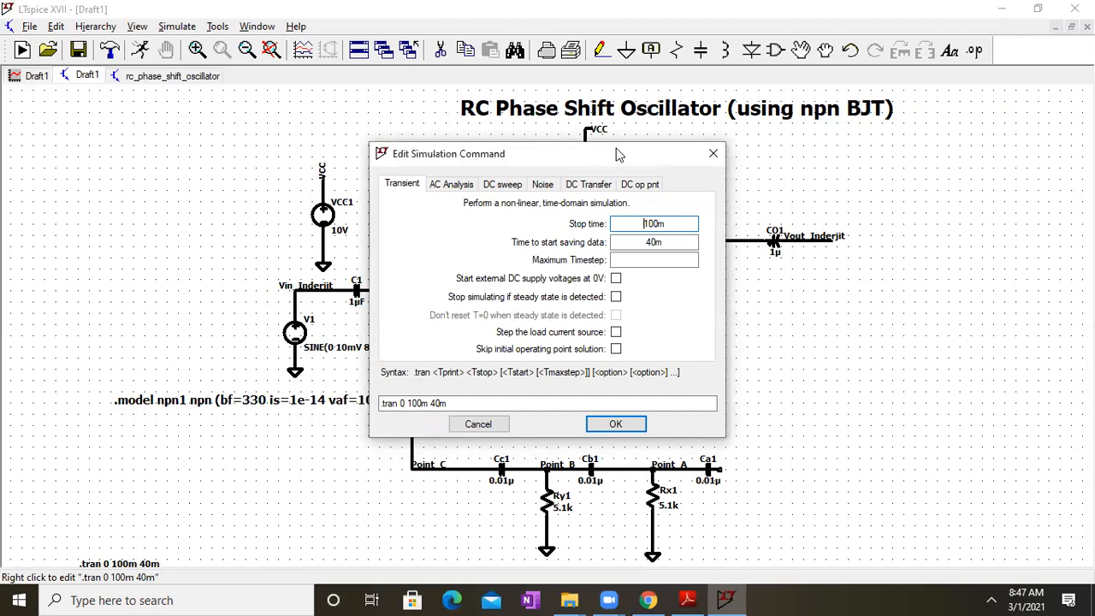
{"action": "left_click_drag", "start_coordinate": [575, 154], "coordinate": [696, 152]}
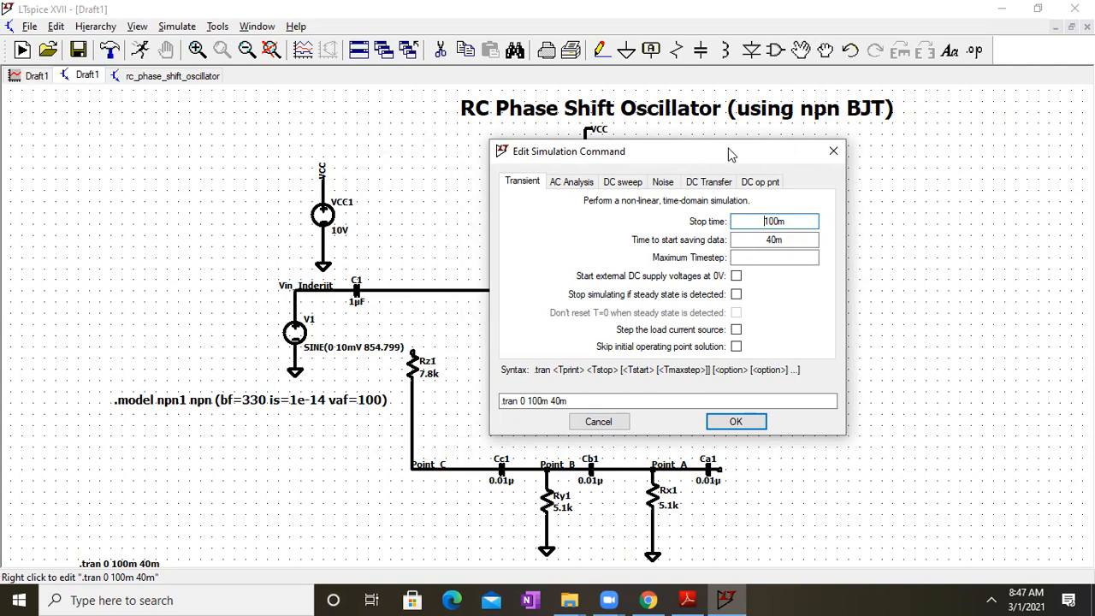
{"action": "left_click_drag", "start_coordinate": [782, 221], "coordinate": [736, 239]}
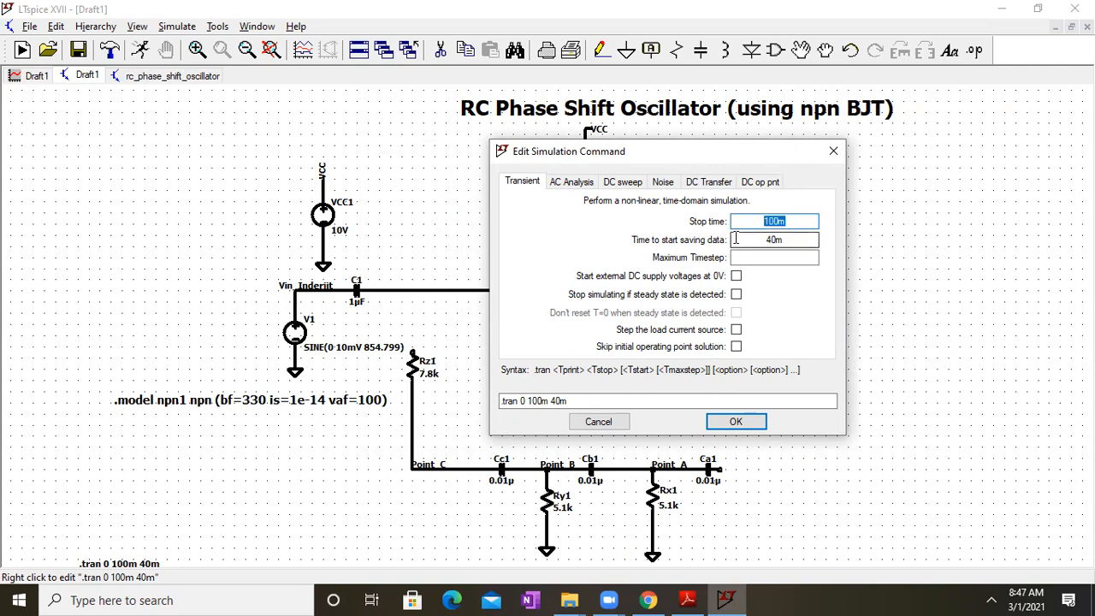
{"action": "type", "text": "10m"}
{"action": "left_click_drag", "start_coordinate": [808, 239], "coordinate": [713, 257]}
{"action": "key", "text": "BackSpace"}
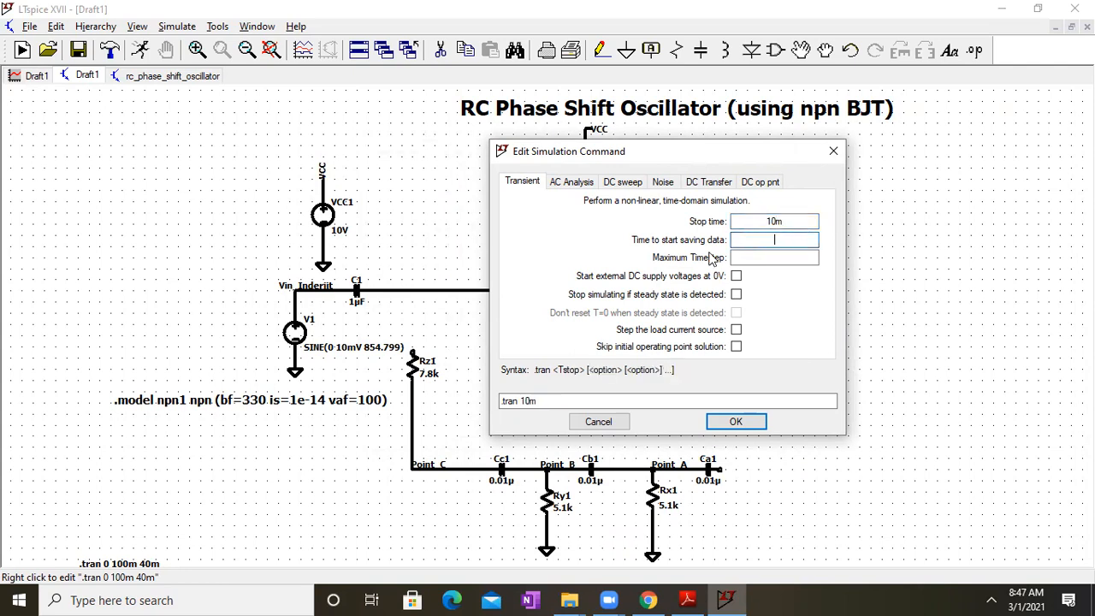
{"action": "key", "text": "Return"}
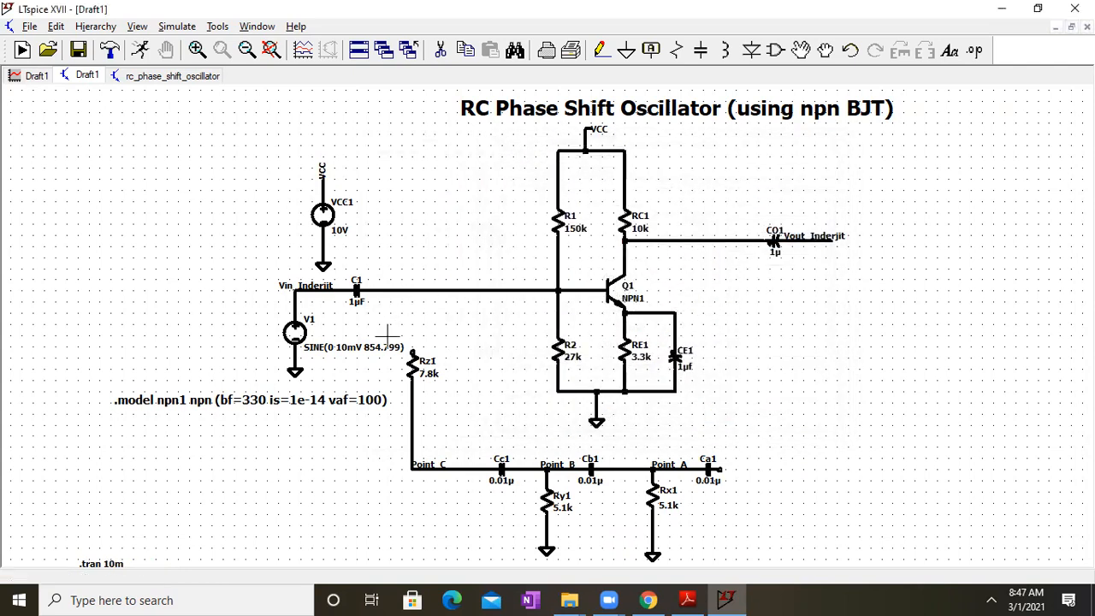
Step: Check the simulated frequency in the Adobe Reader notes, then return to LTspice and set V1's sine frequency to 854.769
{"action": "left_click", "coordinate": [690, 599]}
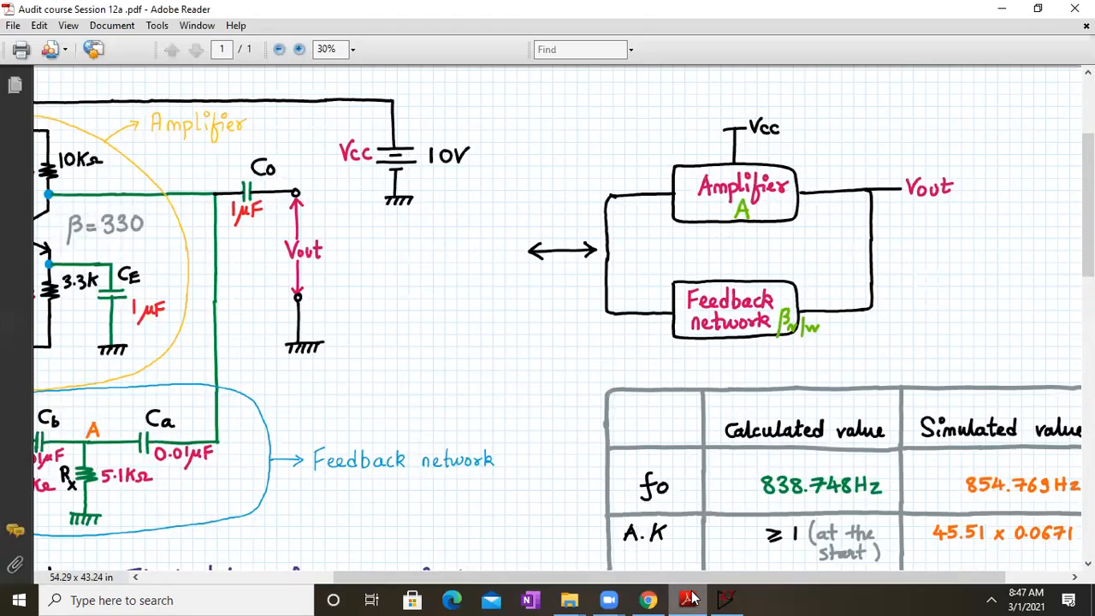
{"action": "left_click", "coordinate": [690, 599]}
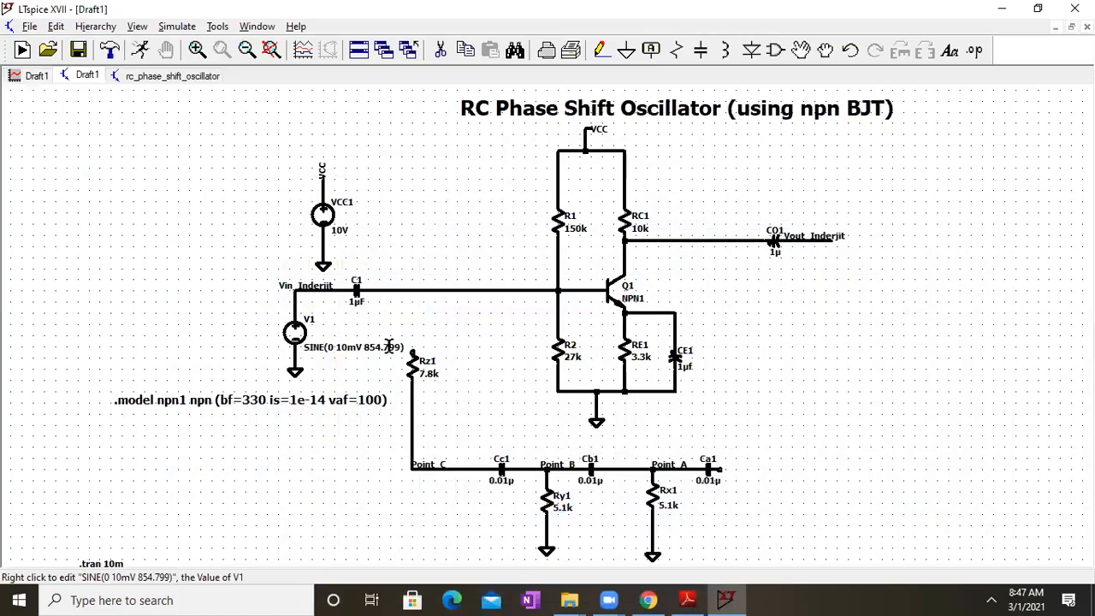
{"action": "right_click", "coordinate": [392, 354]}
{"action": "left_click", "coordinate": [509, 331]}
{"action": "key", "text": "BackSpace"}
{"action": "type", "text": "6"}
{"action": "key", "text": "Return"}
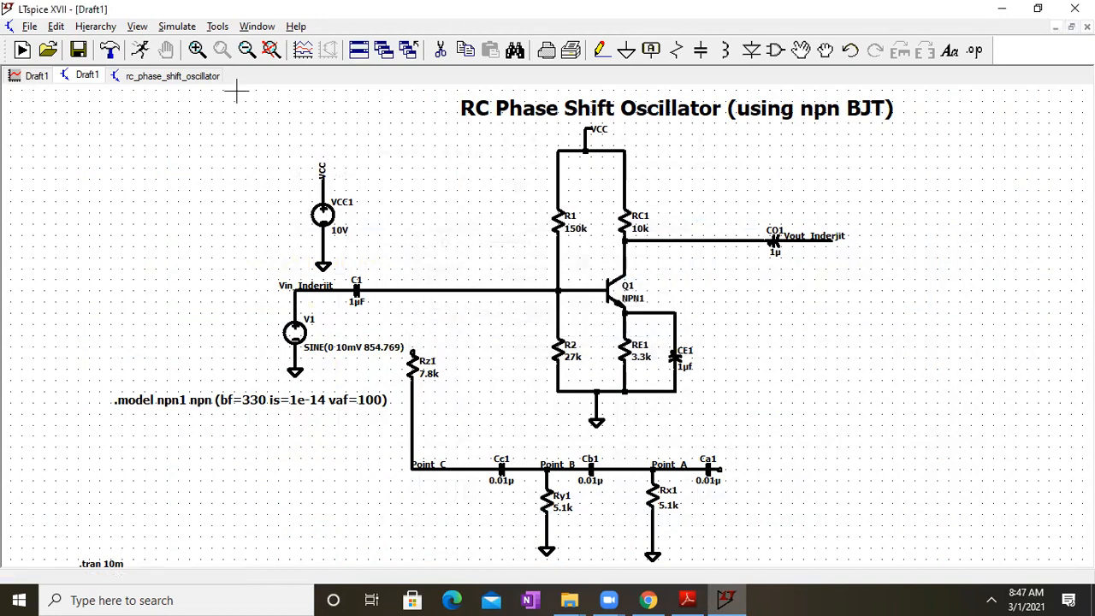
Step: Rerun the Draft1 simulation and add the output node voltage trace to the maximized waveform plot
{"action": "left_click", "coordinate": [178, 28]}
{"action": "left_click", "coordinate": [183, 41]}
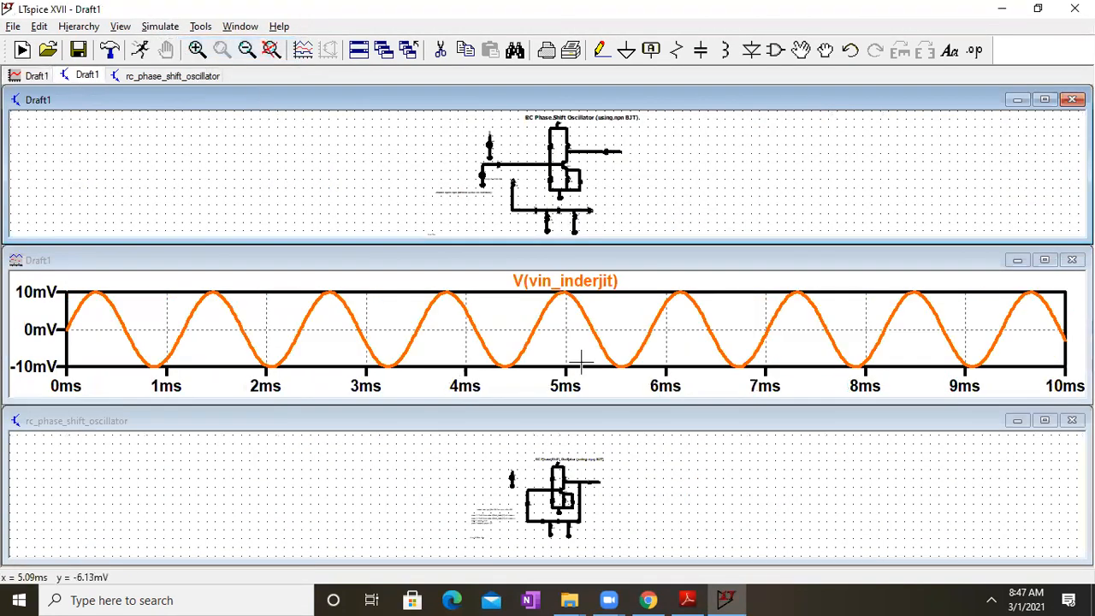
{"action": "left_click", "coordinate": [1046, 262]}
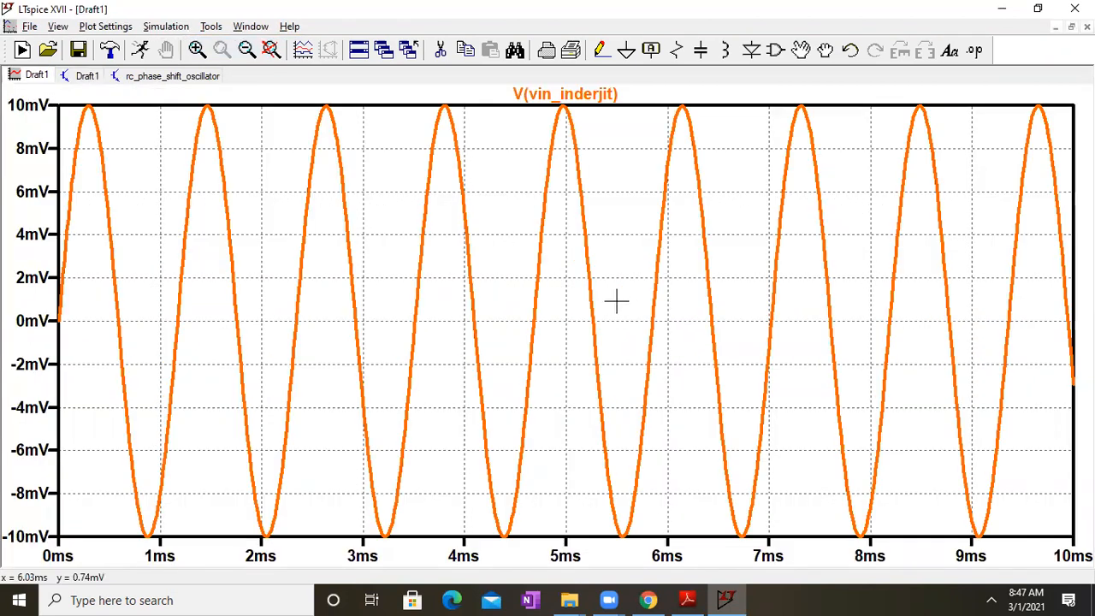
{"action": "right_click", "coordinate": [489, 273]}
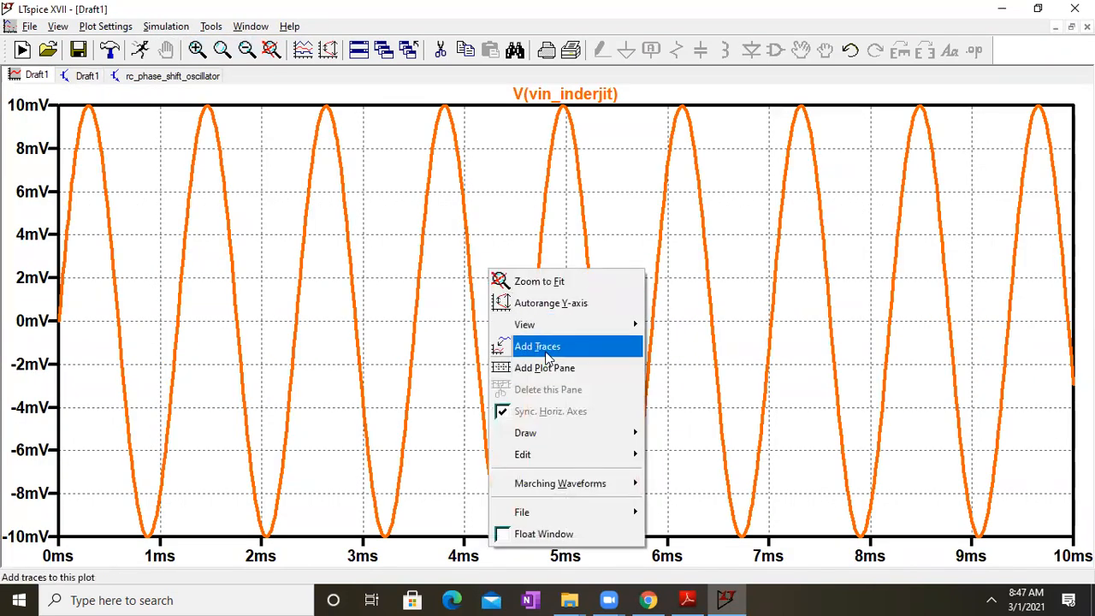
{"action": "left_click", "coordinate": [553, 347]}
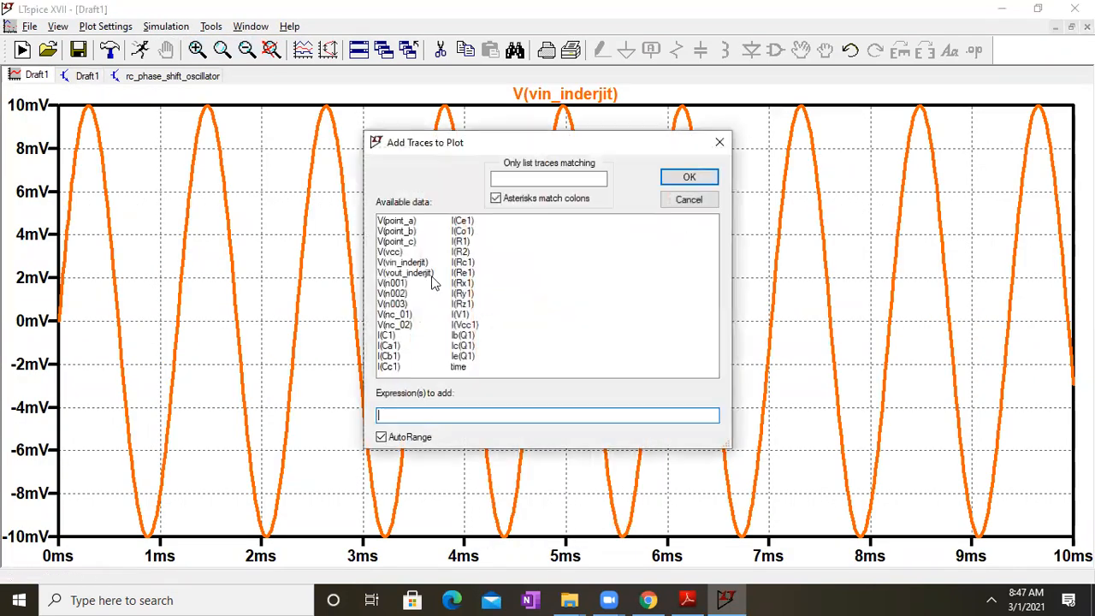
{"action": "left_click", "coordinate": [413, 273]}
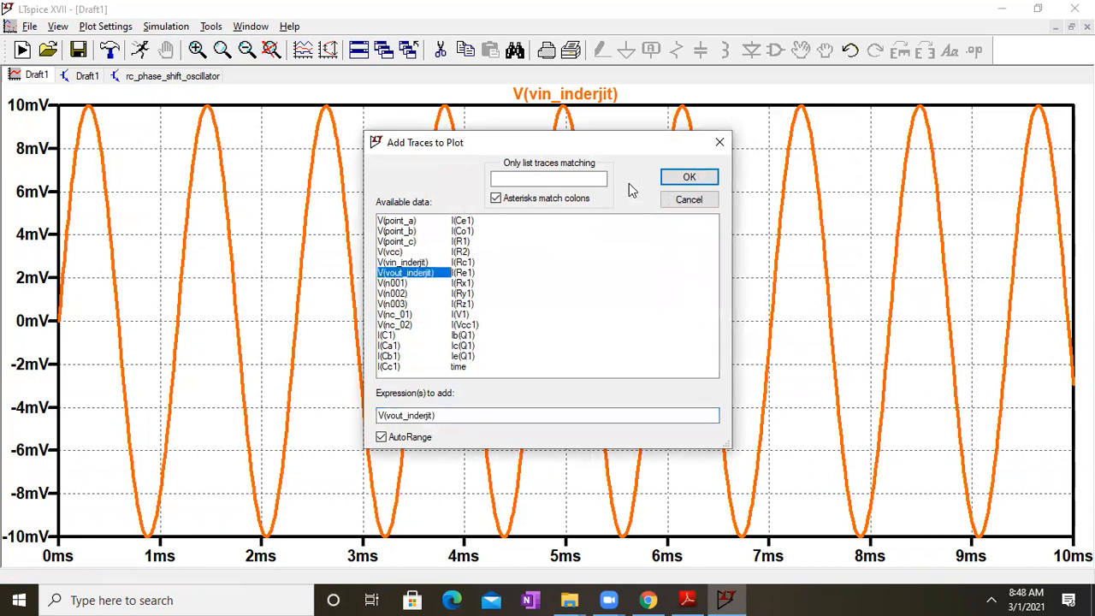
{"action": "left_click", "coordinate": [689, 177]}
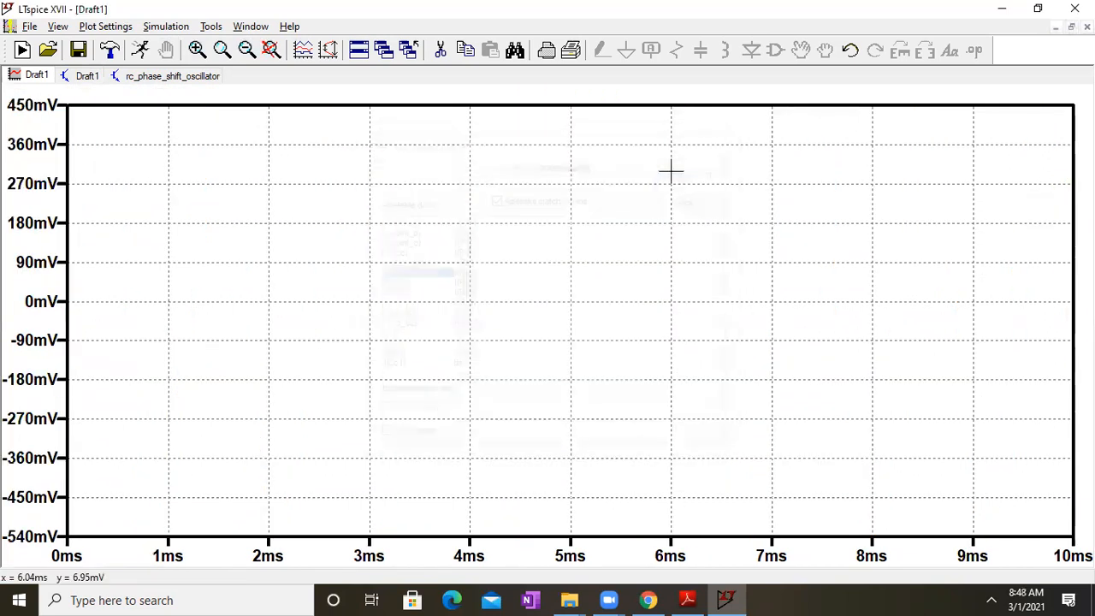
Step: Add a second plot pane to the waveform window and move the input voltage trace into it
{"action": "right_click", "coordinate": [313, 189]}
{"action": "left_click", "coordinate": [350, 288]}
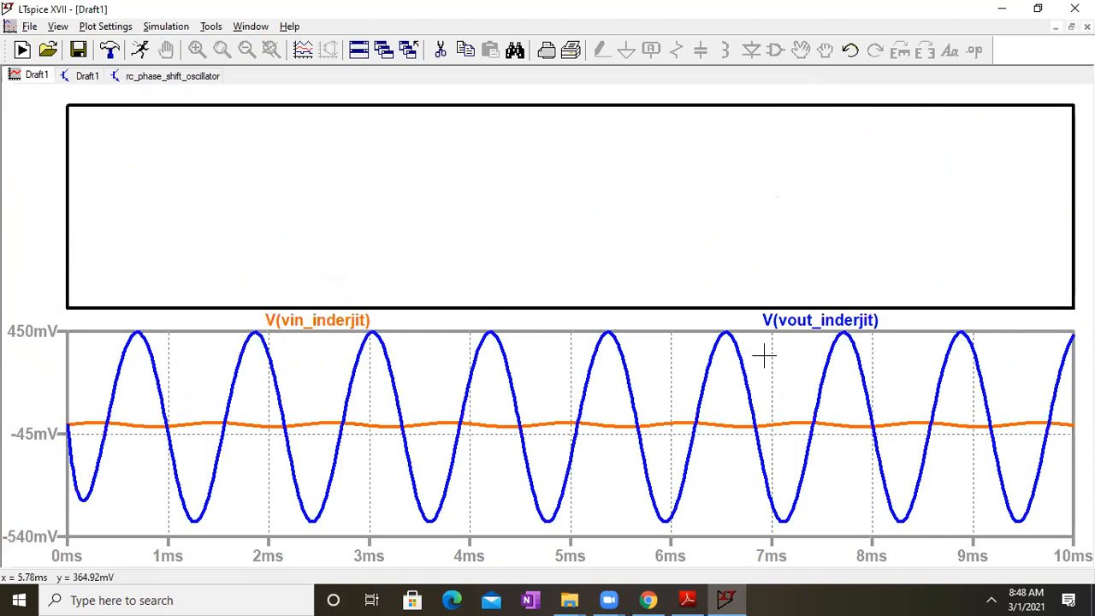
{"action": "left_click_drag", "start_coordinate": [347, 327], "coordinate": [390, 226]}
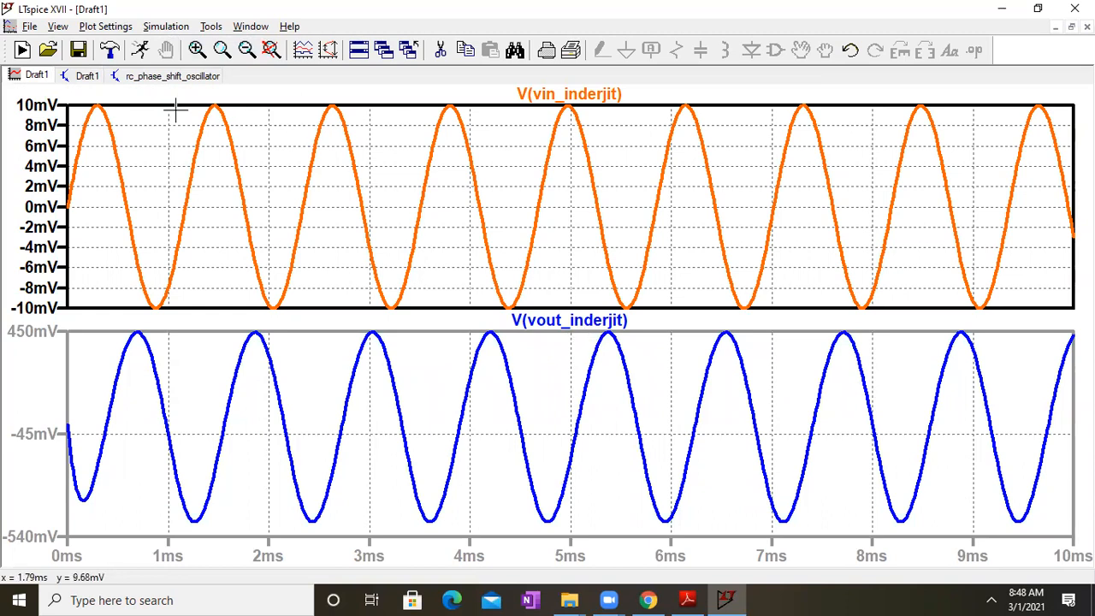
Step: Start a comment in the Draft1 schematic with font size 2.0 and enter a .meas Vin PP line for the input node voltage
{"action": "left_click", "coordinate": [85, 76]}
{"action": "right_click", "coordinate": [111, 442]}
{"action": "mouse_move", "coordinate": [182, 294]}
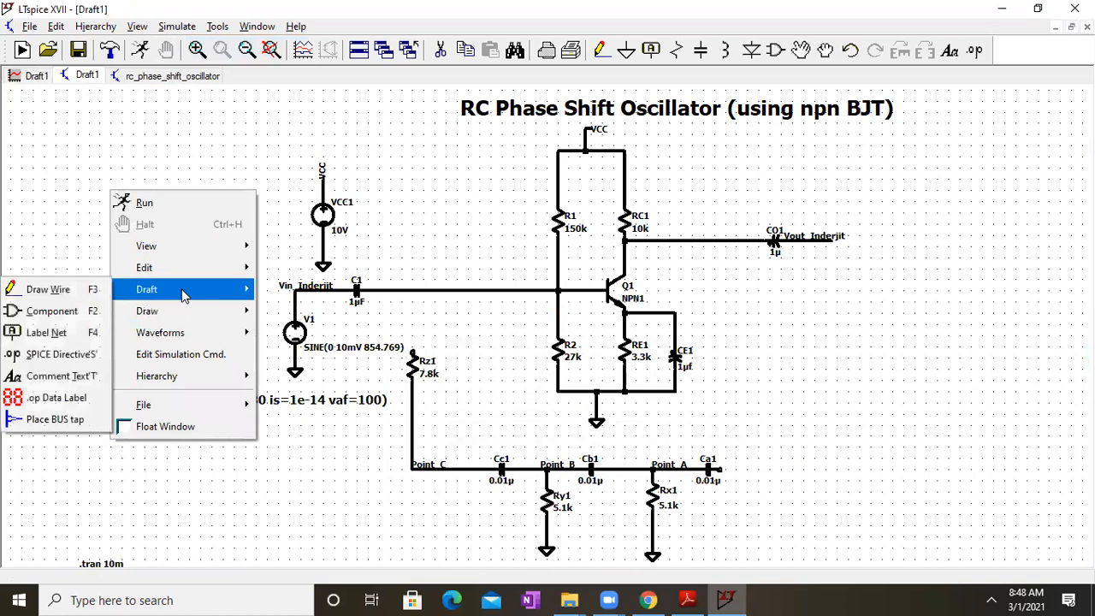
{"action": "left_click", "coordinate": [67, 375]}
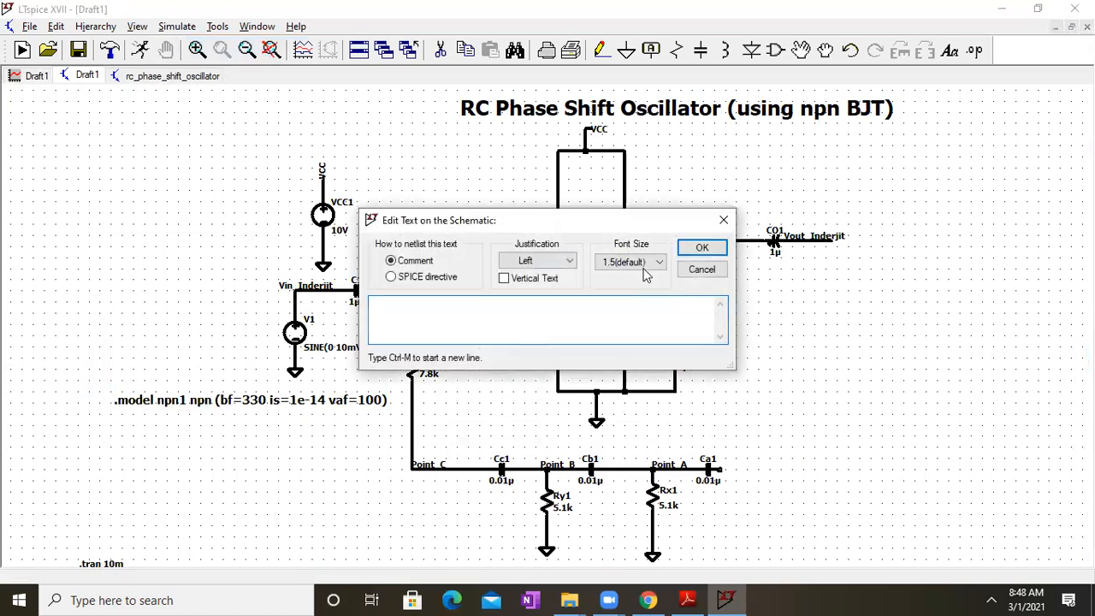
{"action": "left_click", "coordinate": [646, 272]}
{"action": "left_click", "coordinate": [614, 310]}
{"action": "left_click", "coordinate": [518, 304]}
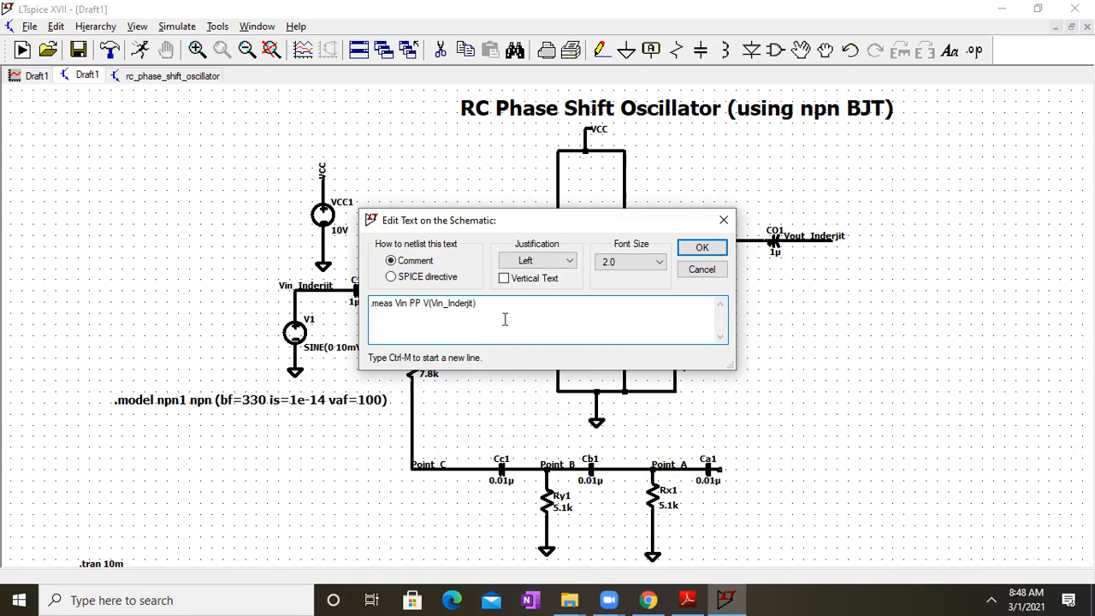
Step: Duplicate the .meas line onto the second line of the comment and rename the copied measurement Vout
{"action": "left_click_drag", "start_coordinate": [491, 310], "coordinate": [344, 317]}
{"action": "key", "text": "ctrl+c"}
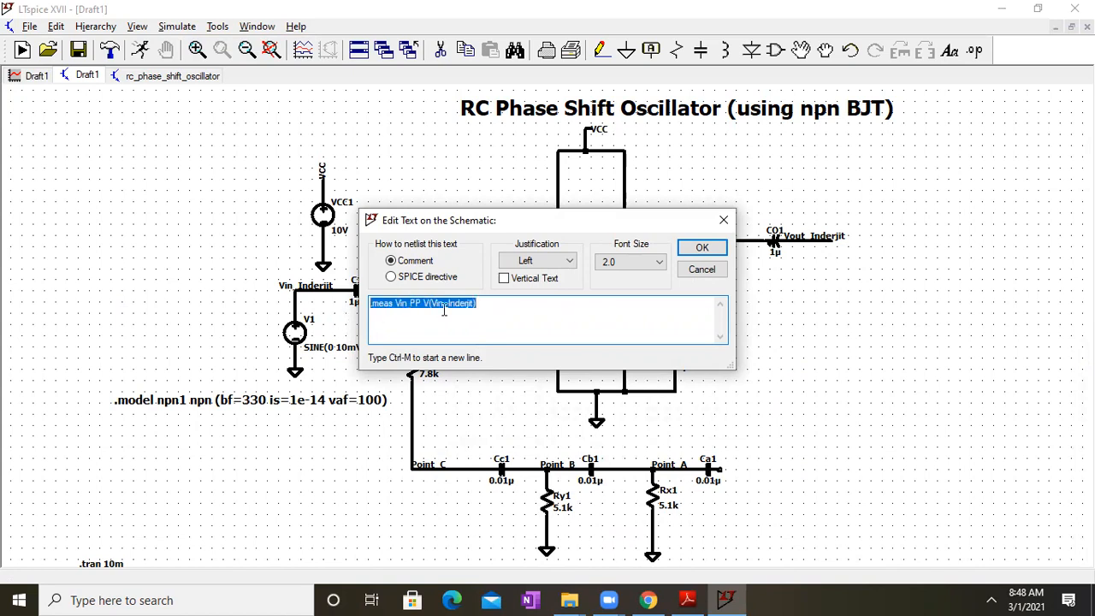
{"action": "left_click", "coordinate": [503, 303]}
{"action": "key", "text": "ctrl+v"}
{"action": "left_click", "coordinate": [405, 314]}
{"action": "key", "text": "BackSpace"}
{"action": "key", "text": "BackSpace"}
{"action": "type", "text": "out"}
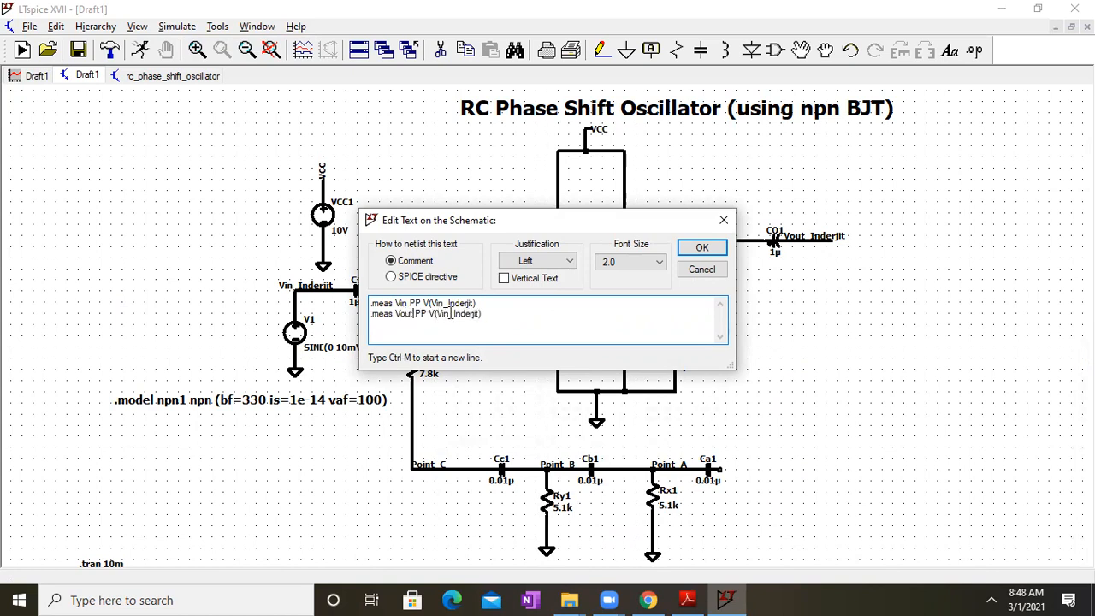
Step: Point the Vout measurement at the output node, append a meas line for Gain param Vout/Vin, and place the text below the .model directive
{"action": "left_click", "coordinate": [451, 314]}
{"action": "key", "text": "BackSpace"}
{"action": "key", "text": "BackSpace"}
{"action": "type", "text": "out/Vin"}
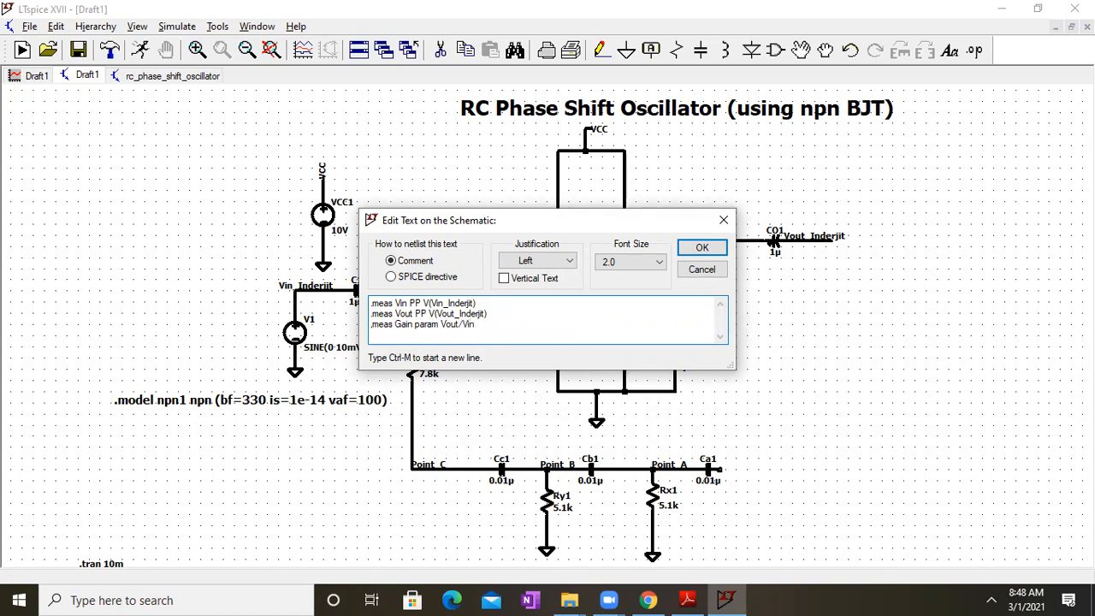
{"action": "key", "text": "Return"}
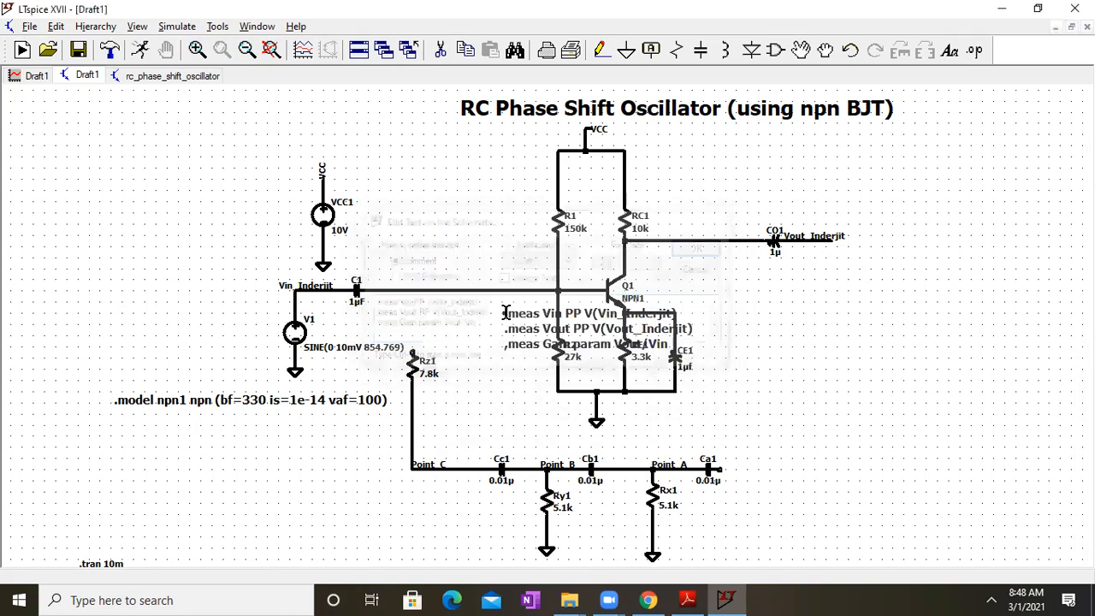
{"action": "left_click", "coordinate": [114, 426]}
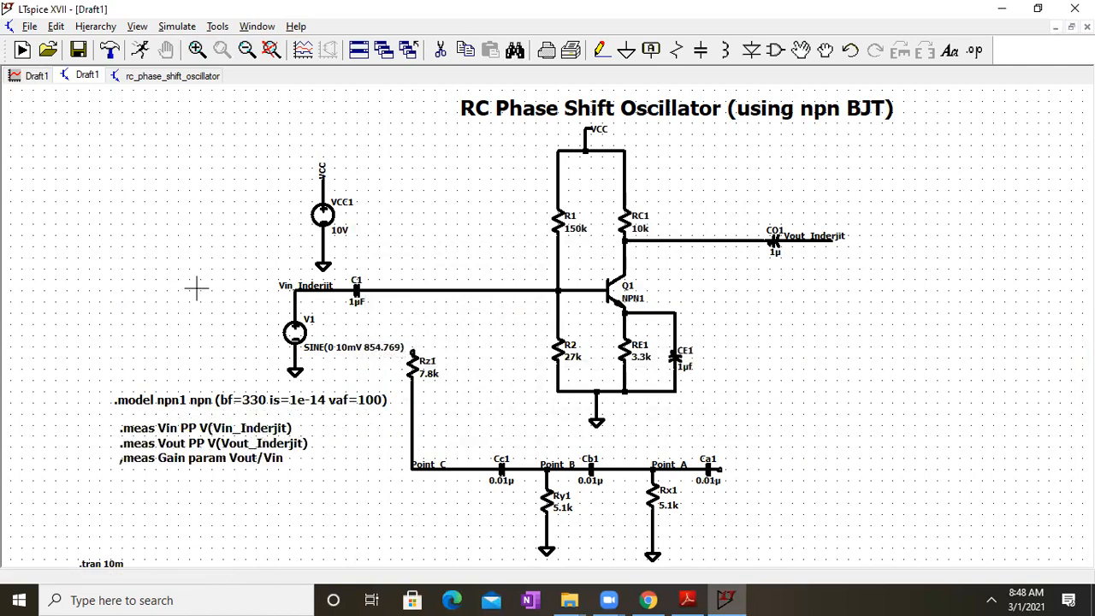
Step: Rerun the simulation with the measurement text in place and maximize the Draft1 waveform window
{"action": "left_click", "coordinate": [182, 27]}
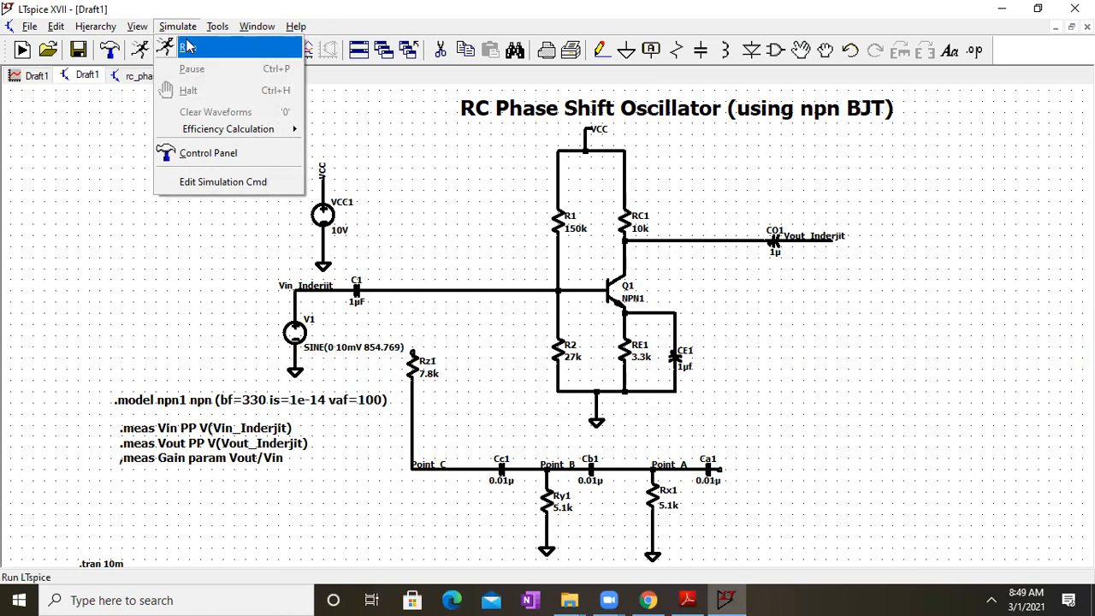
{"action": "left_click", "coordinate": [188, 47]}
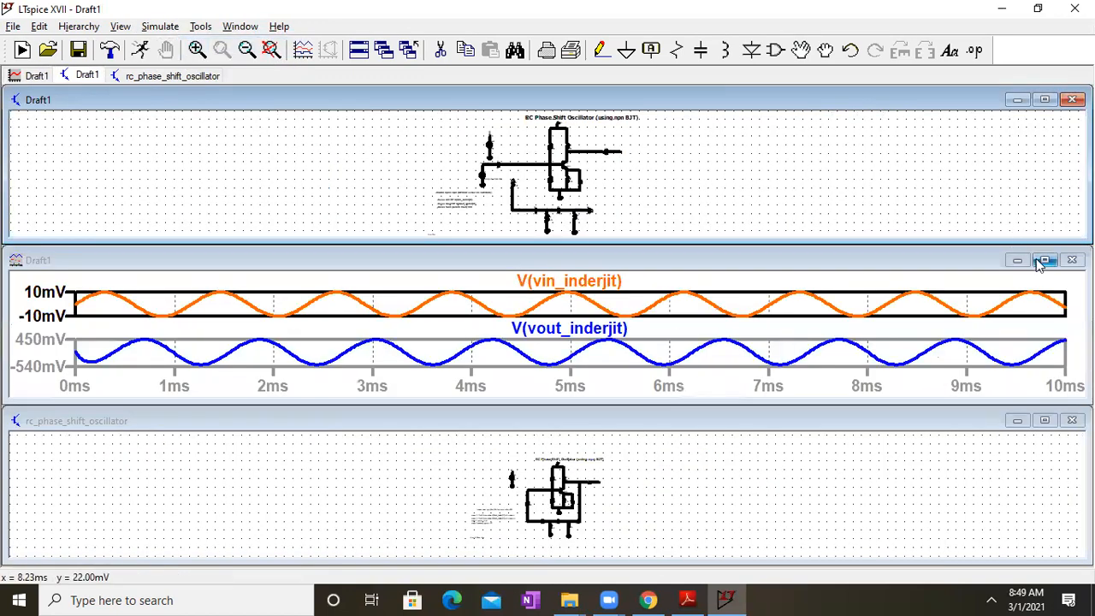
{"action": "left_click", "coordinate": [1044, 260]}
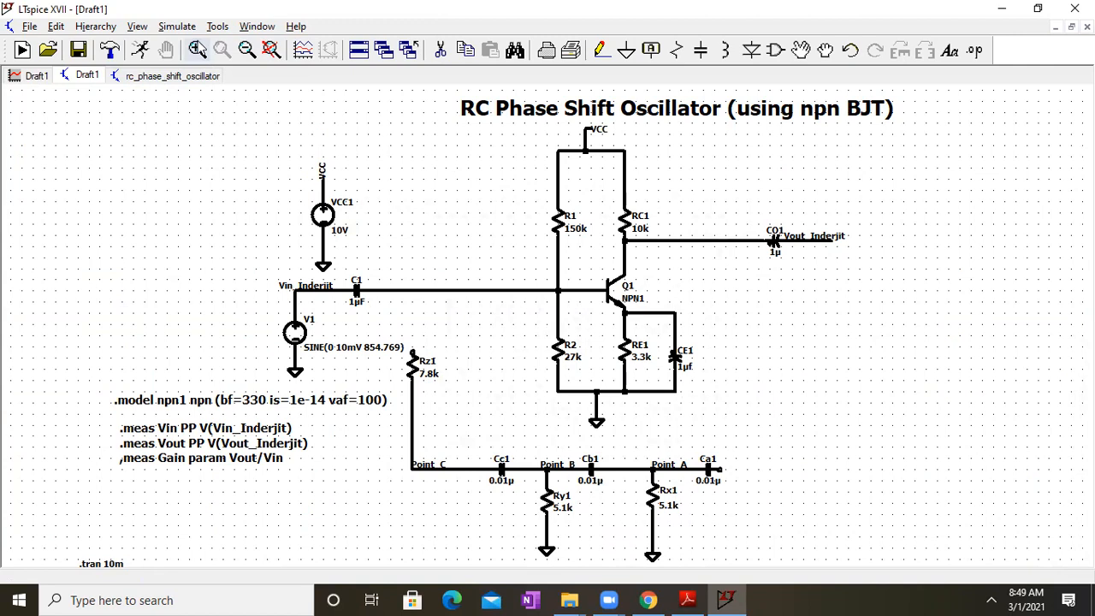
Step: Open the SPICE error log from the Draft1 schematic, check it for the measurement results and close it
{"action": "left_click", "coordinate": [152, 26]}
{"action": "mouse_move", "coordinate": [177, 26]}
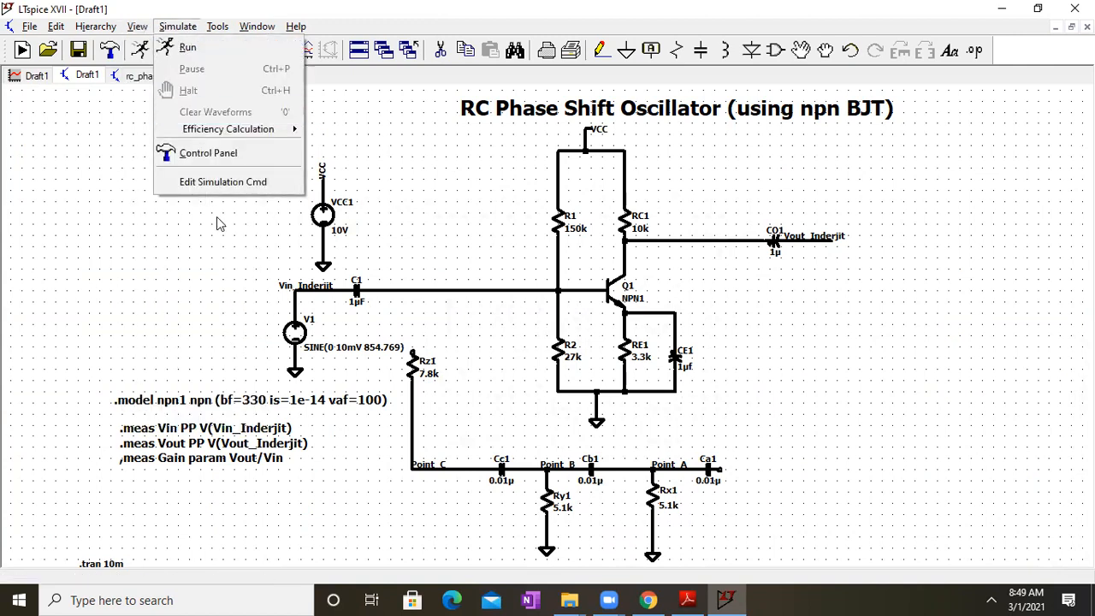
{"action": "mouse_move", "coordinate": [137, 26]}
{"action": "left_click", "coordinate": [188, 258]}
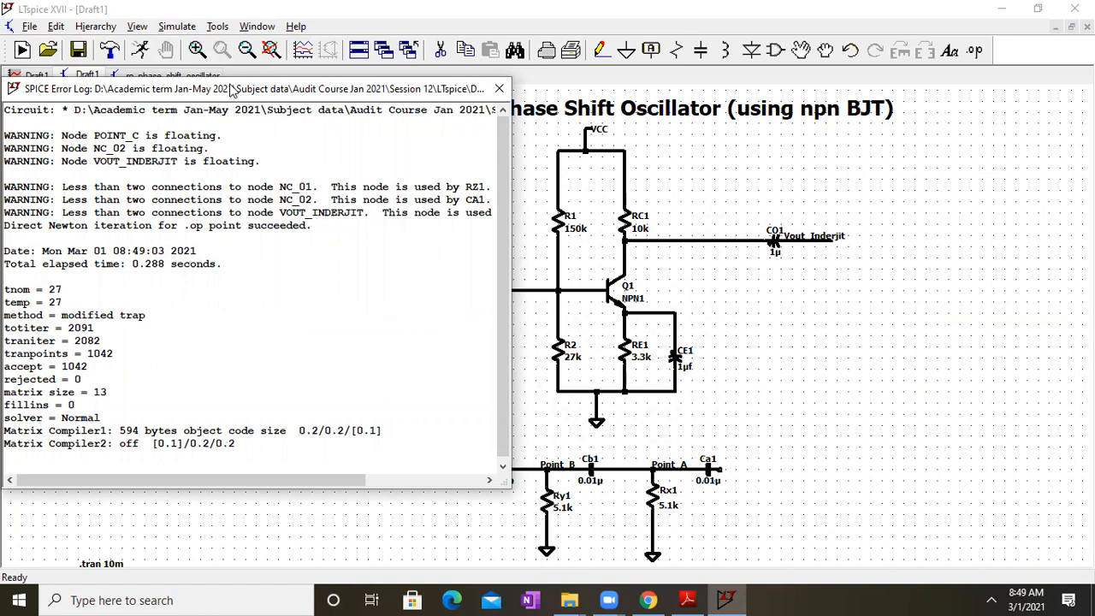
{"action": "left_click_drag", "start_coordinate": [231, 89], "coordinate": [436, 69]}
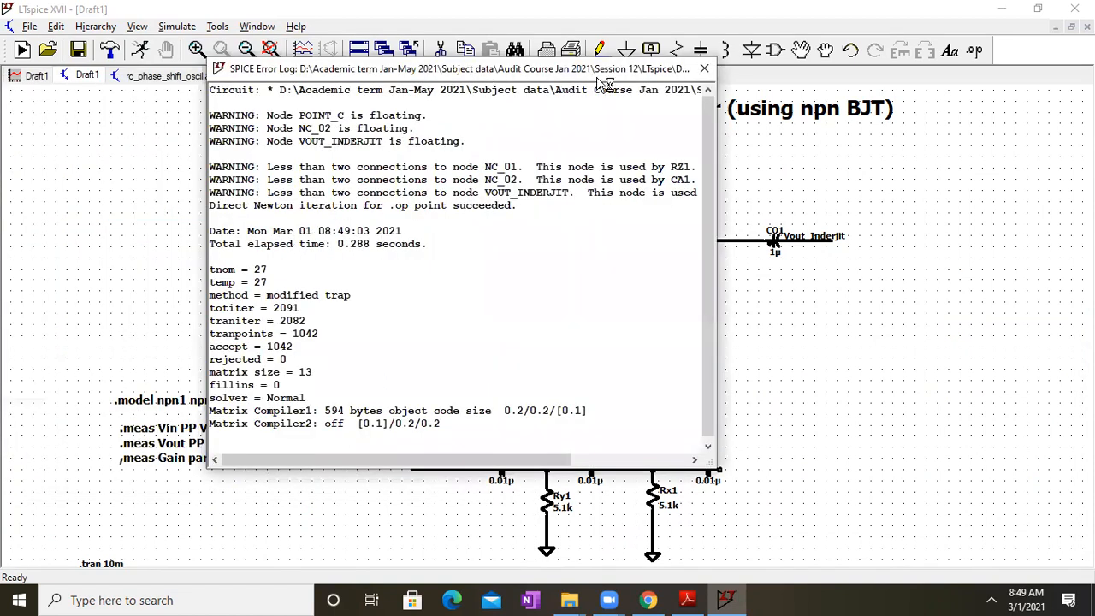
{"action": "left_click", "coordinate": [705, 69]}
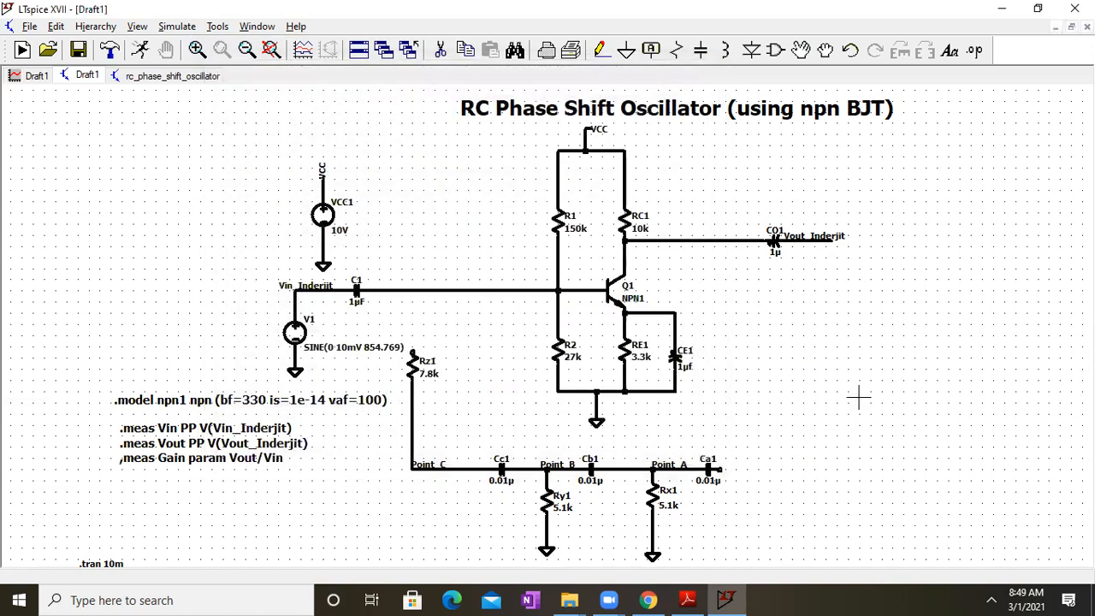
Step: Delete the disconnected feedback network of Rz1, Ry1, Rx1, Cc1, Cb1 and Ca1 from the Draft1 schematic
{"action": "left_click_drag", "start_coordinate": [859, 397], "coordinate": [846, 311]}
{"action": "left_click", "coordinate": [440, 50]}
{"action": "left_click_drag", "start_coordinate": [387, 408], "coordinate": [780, 481]}
{"action": "left_click_drag", "start_coordinate": [396, 256], "coordinate": [466, 472]}
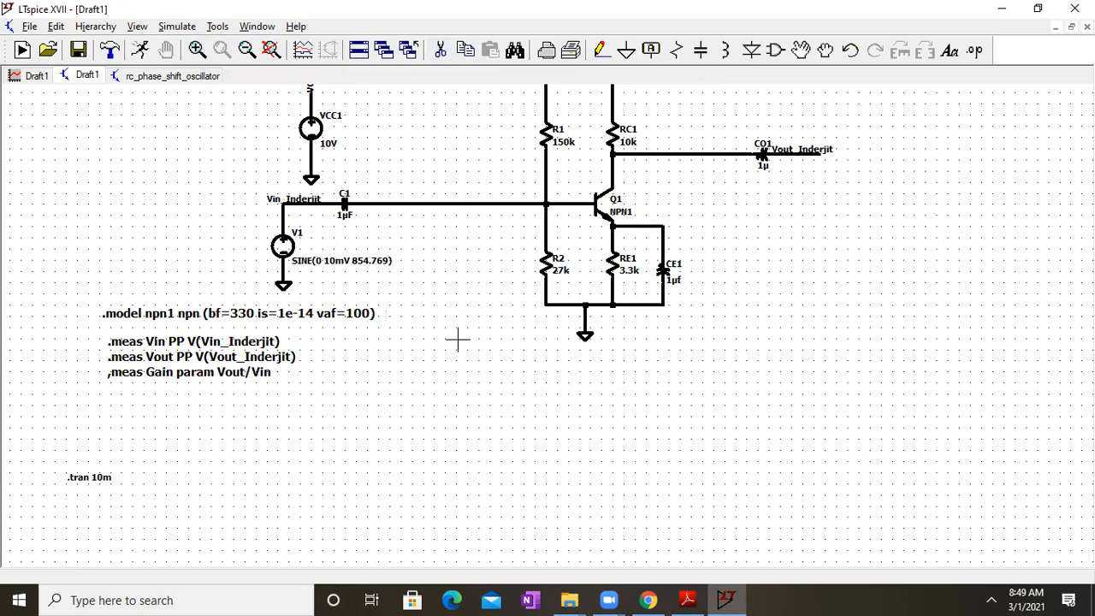
{"action": "left_click", "coordinate": [271, 50]}
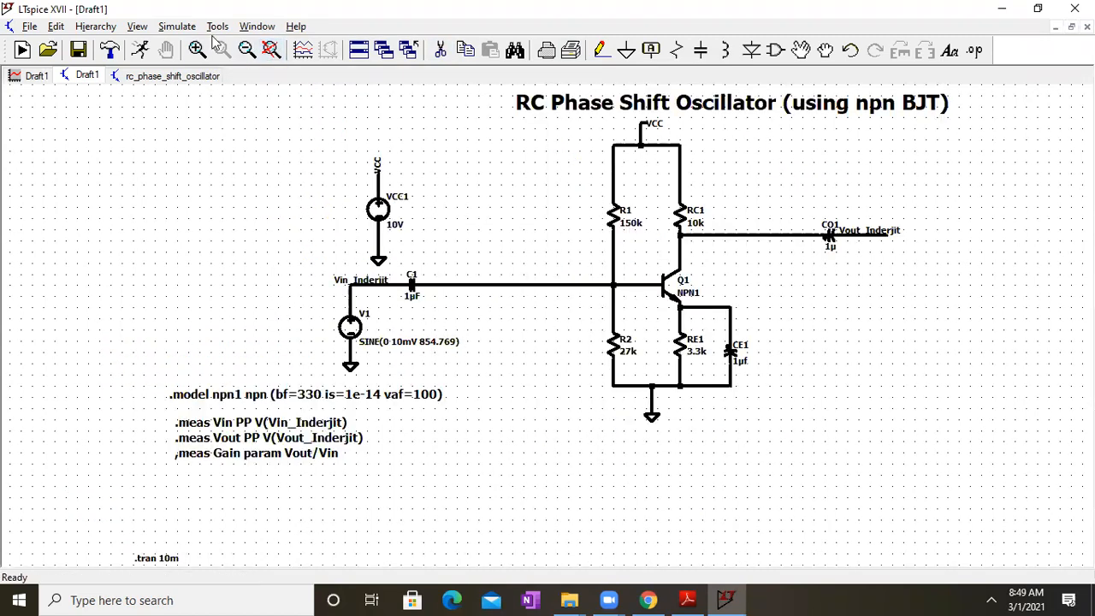
Step: Simulate the remaining amplifier circuit again and maximize its waveform window
{"action": "left_click", "coordinate": [177, 26]}
{"action": "left_click", "coordinate": [187, 47]}
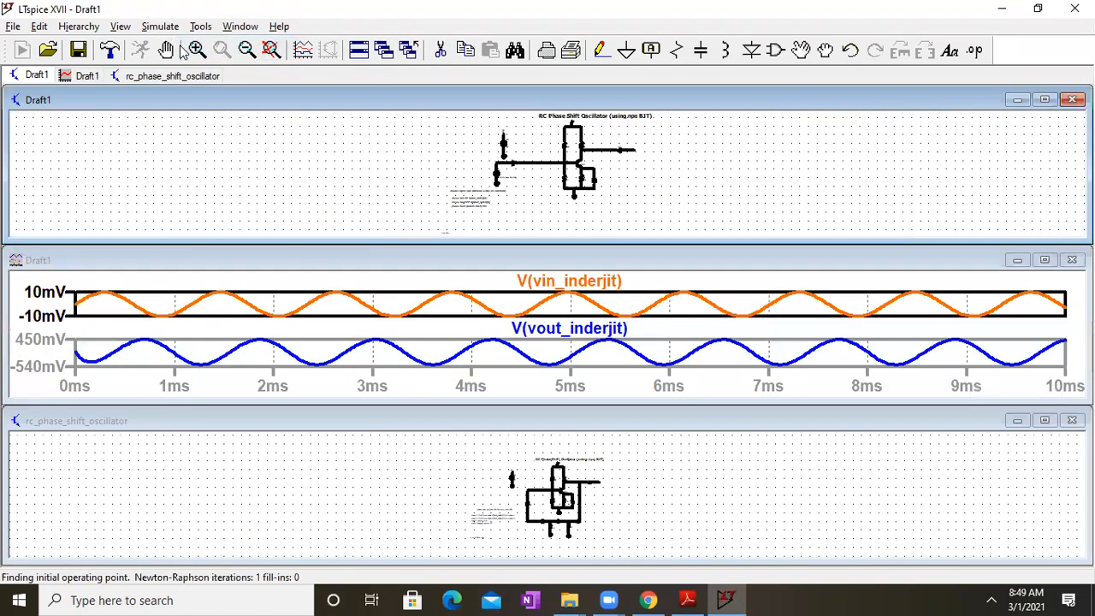
{"action": "left_click", "coordinate": [1044, 260]}
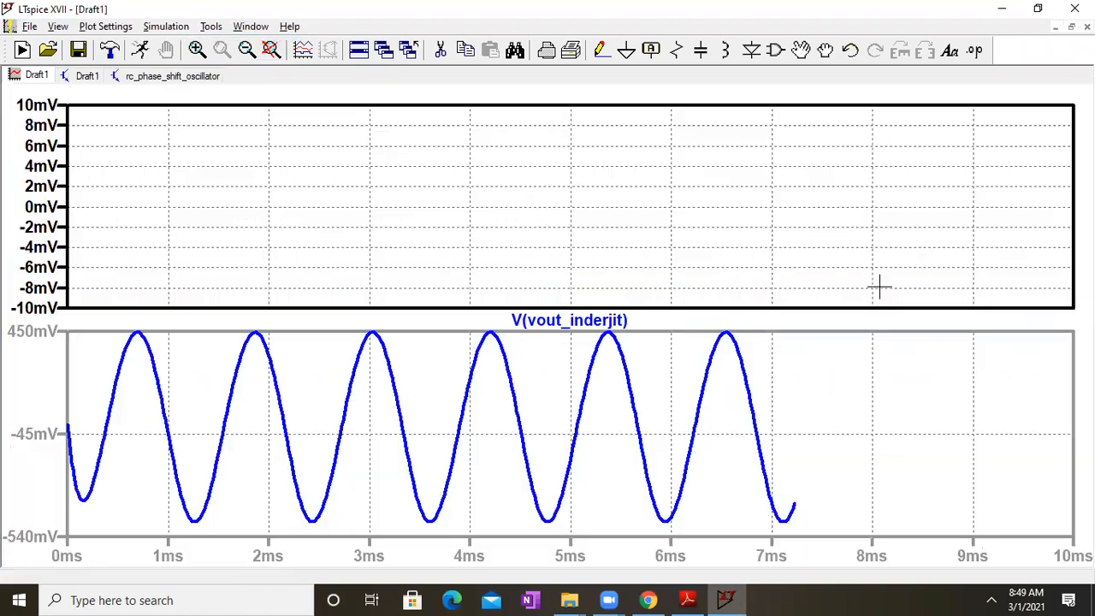
Step: In the schematic's measurement text, replace the comma before meas Gain with a period and change the text from comment to SPICE directive
{"action": "left_click", "coordinate": [87, 75]}
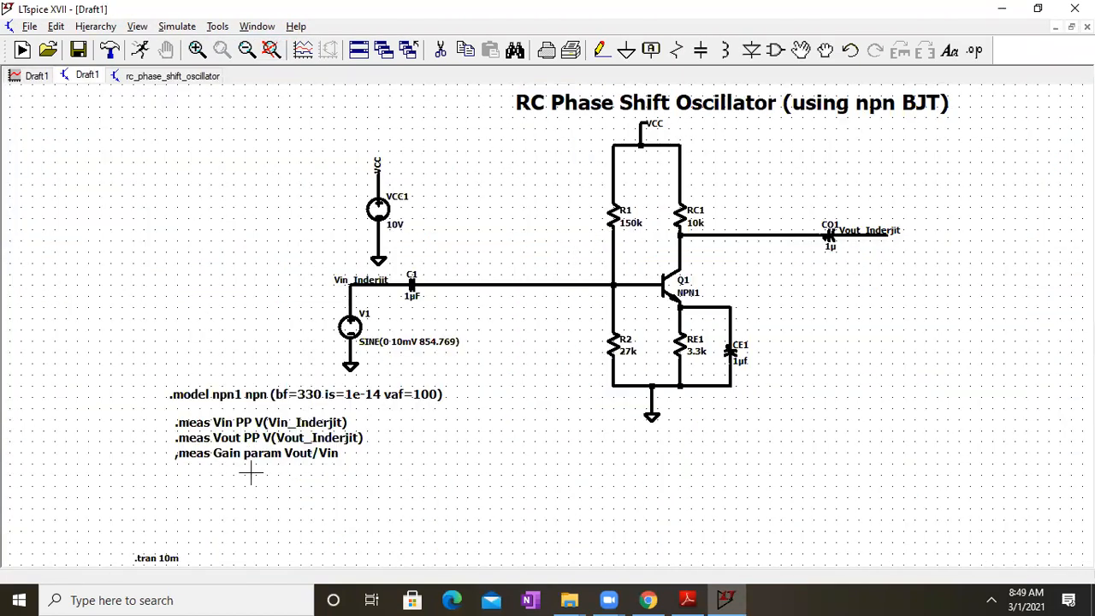
{"action": "right_click", "coordinate": [200, 456]}
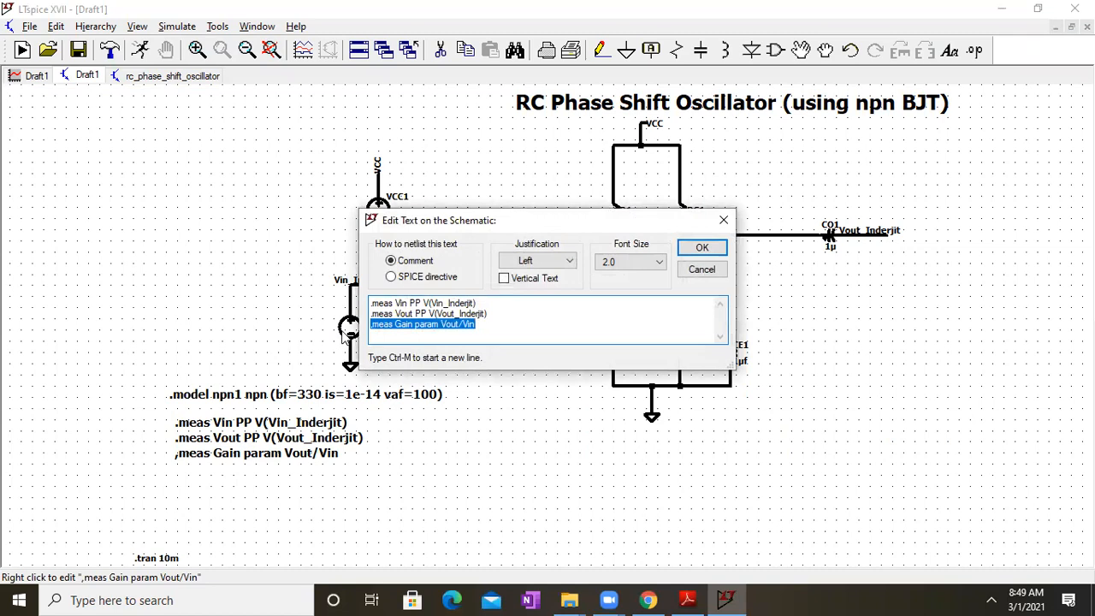
{"action": "left_click", "coordinate": [373, 322]}
{"action": "key", "text": "BackSpace"}
{"action": "type", "text": "."}
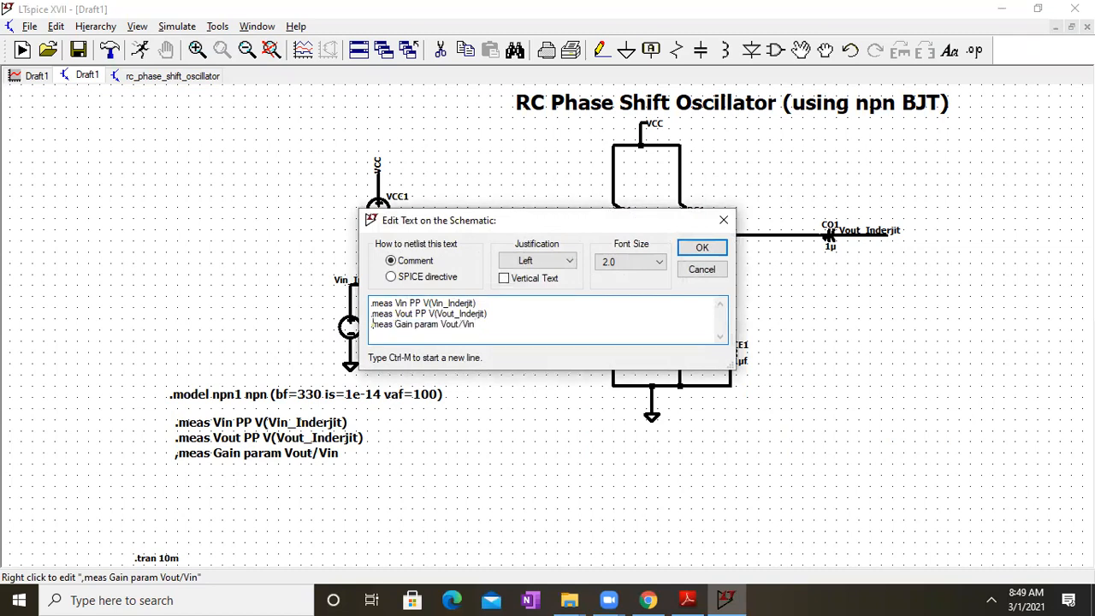
{"action": "left_click", "coordinate": [393, 278]}
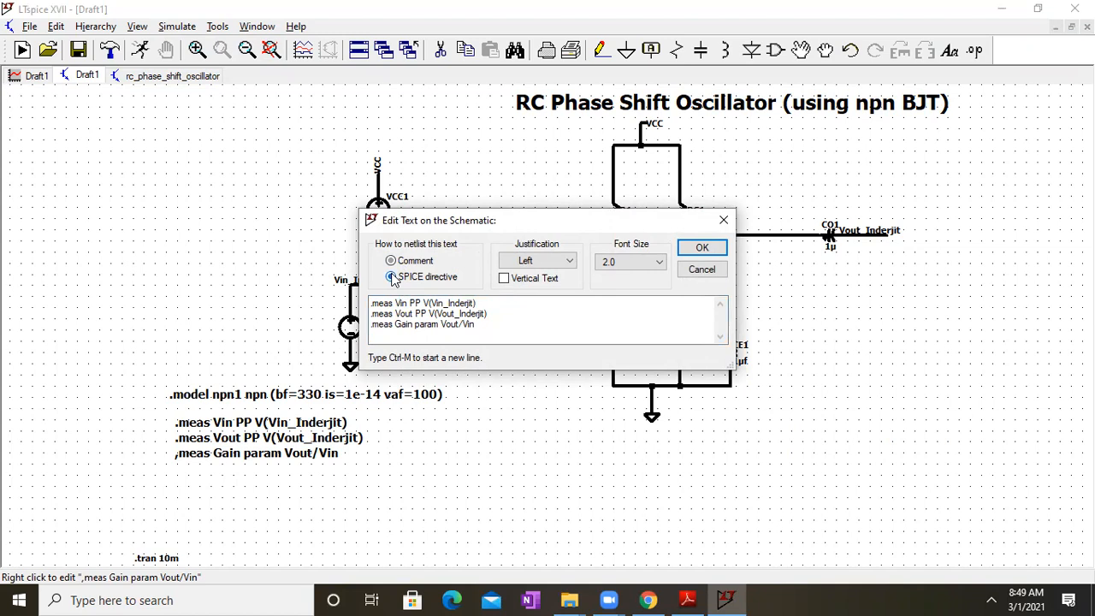
{"action": "left_click", "coordinate": [700, 248]}
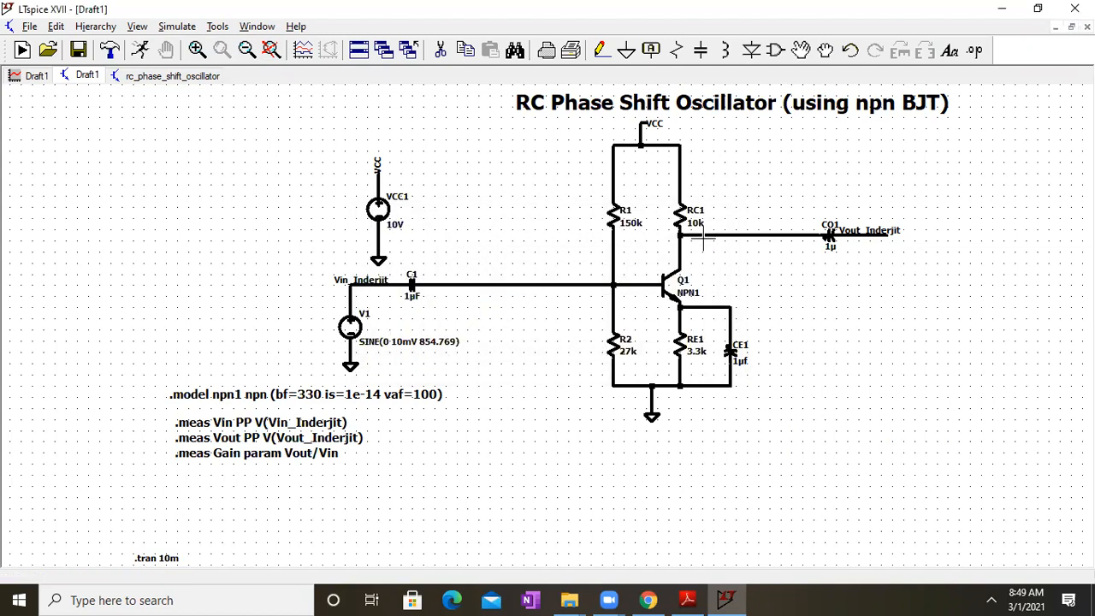
Step: Run the amplifier simulation again, maximize the Draft1 schematic and view the input and output waveforms
{"action": "left_click", "coordinate": [176, 26]}
{"action": "left_click", "coordinate": [182, 42]}
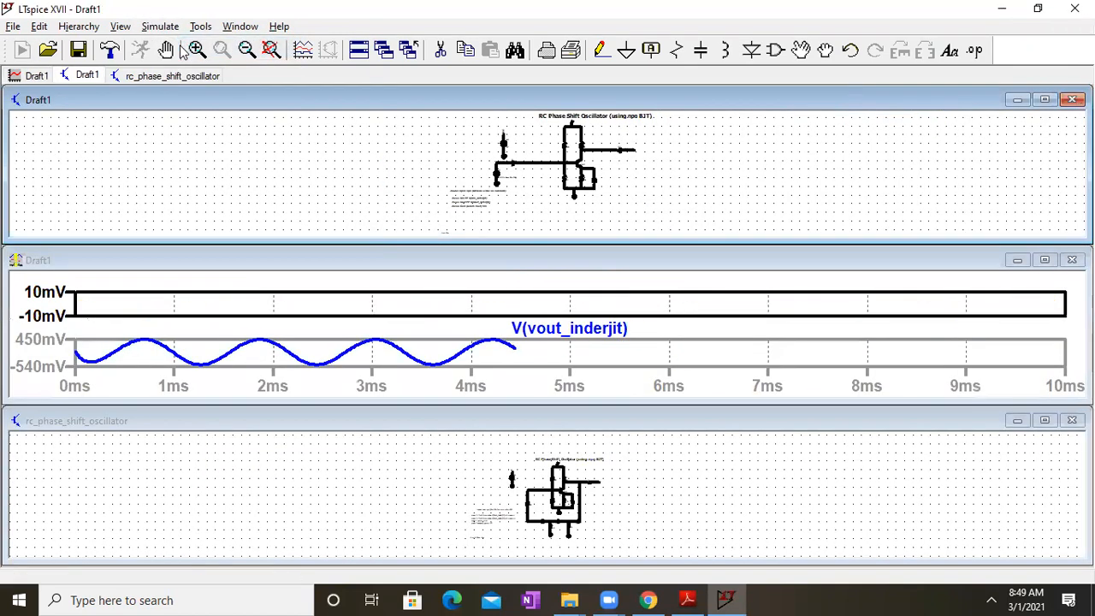
{"action": "left_click", "coordinate": [1045, 99]}
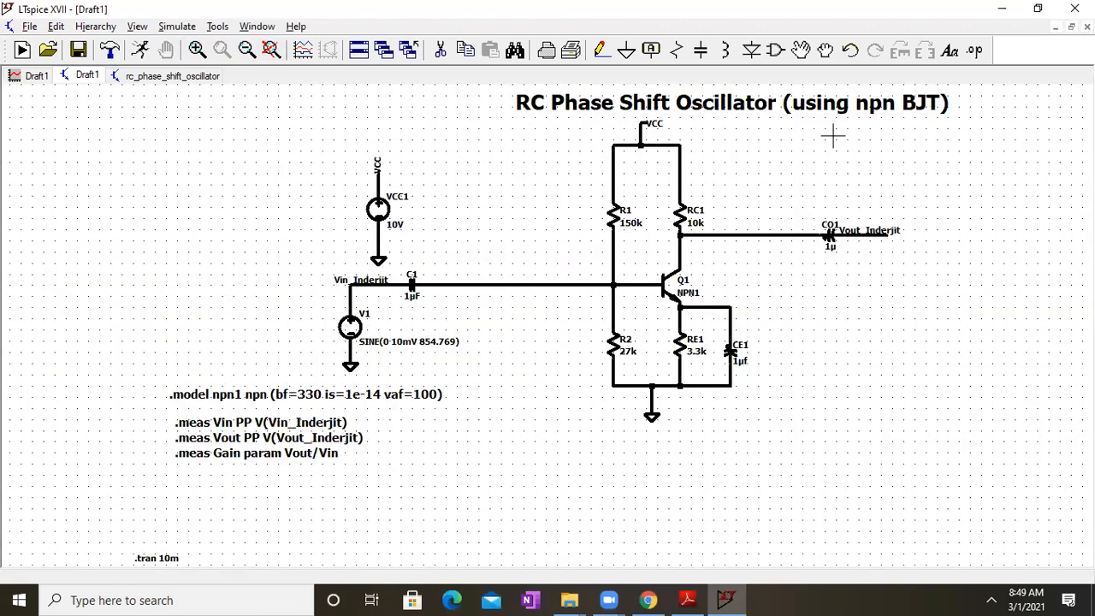
{"action": "left_click", "coordinate": [29, 78]}
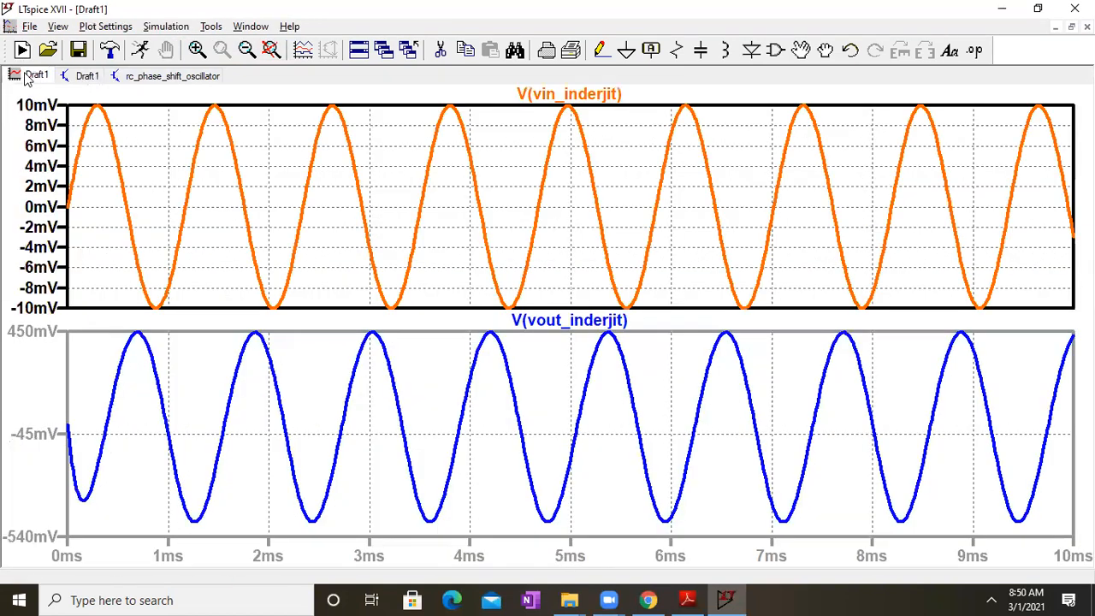
Step: Open the SPICE error log from the Draft1 schematic, enlarge its text and move it aside to read the gain measurement
{"action": "left_click", "coordinate": [86, 76]}
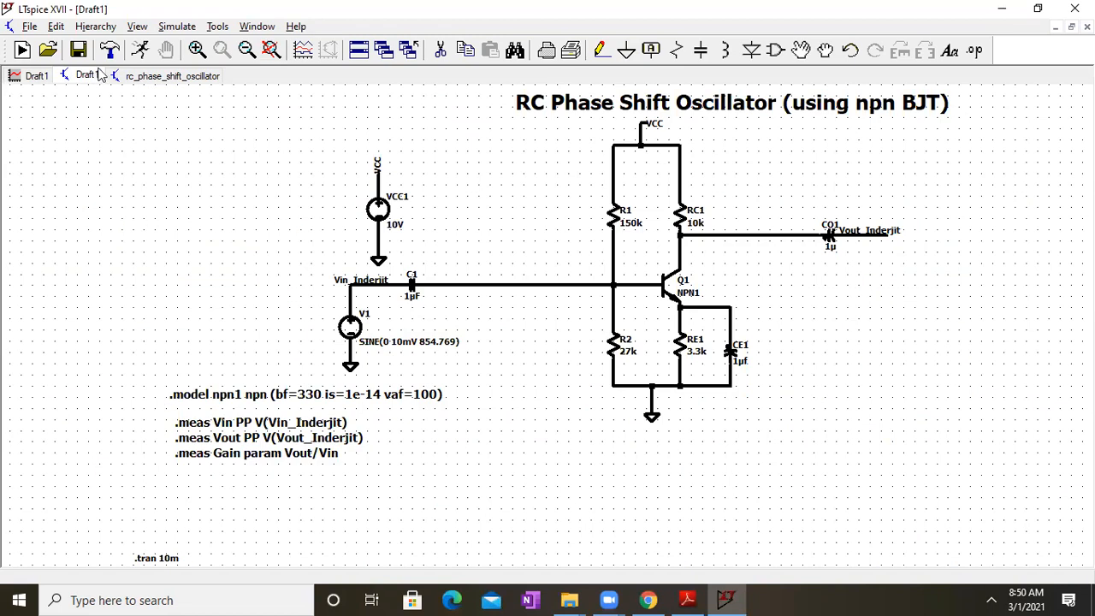
{"action": "left_click", "coordinate": [137, 27]}
{"action": "left_click", "coordinate": [187, 260]}
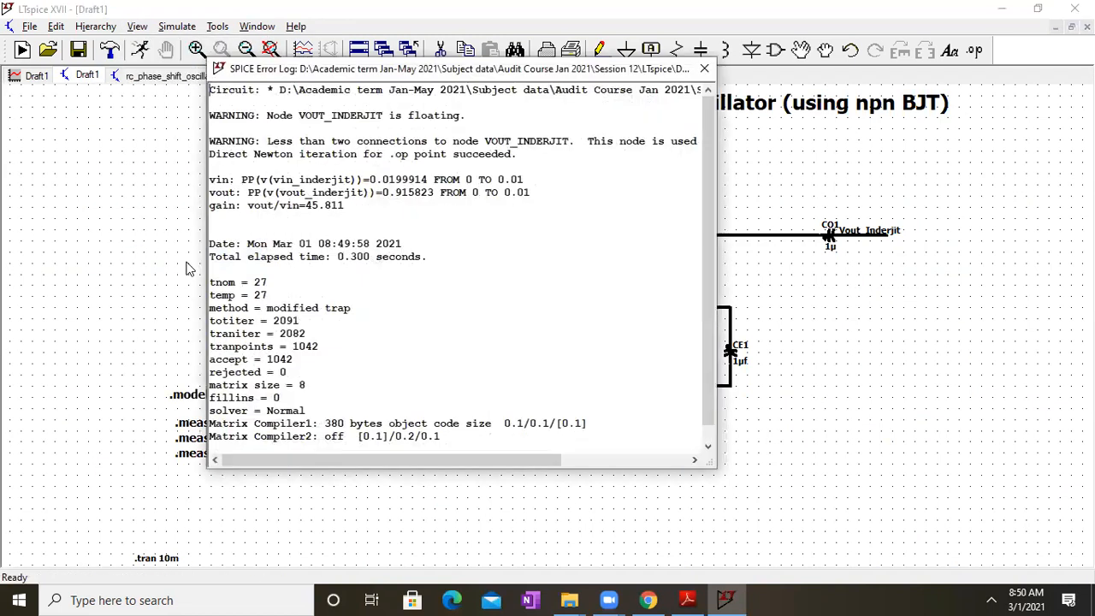
{"action": "scroll", "coordinate": [308, 178], "scroll_direction": "up", "scroll_amount": 4, "text": "ctrl"}
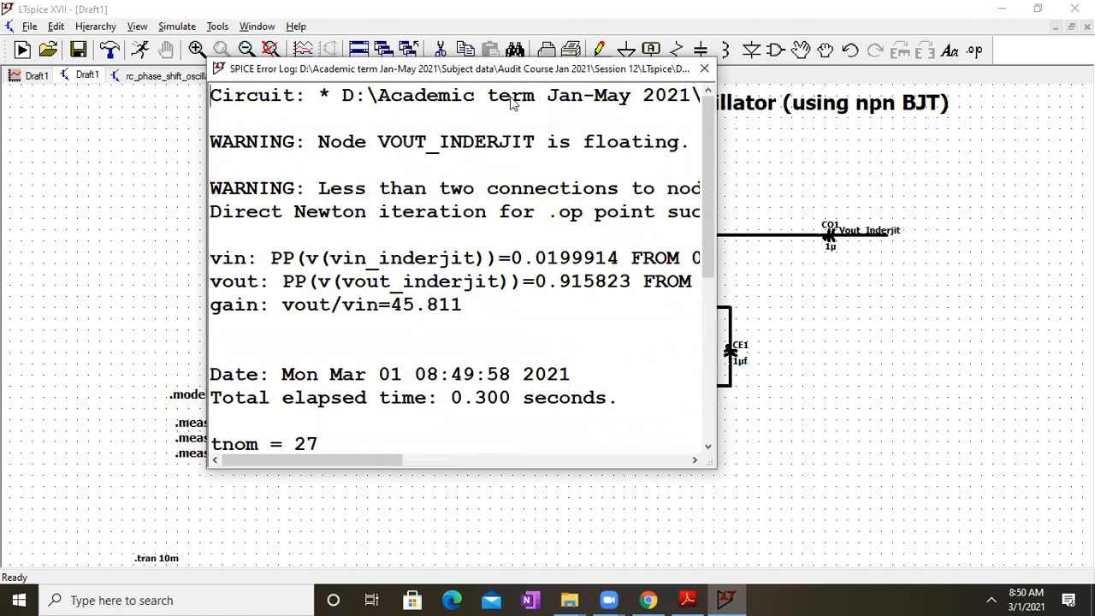
{"action": "left_click_drag", "start_coordinate": [511, 69], "coordinate": [368, 80]}
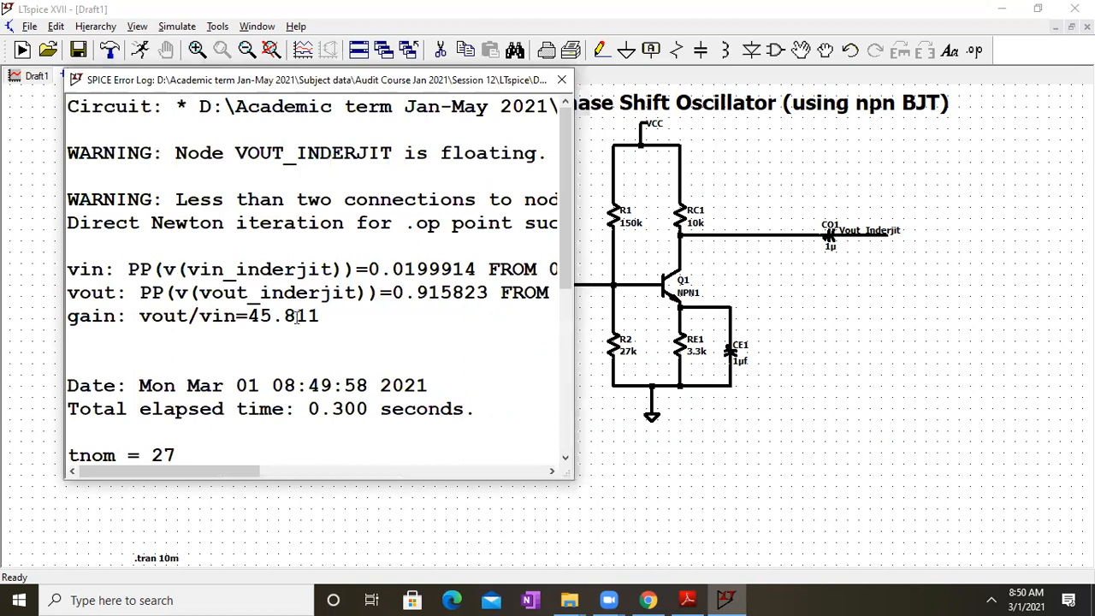
Step: Compare the measured gain with the A.K entry in the Audit course Session 12a PDF and close the SPICE error log
{"action": "left_click", "coordinate": [688, 600]}
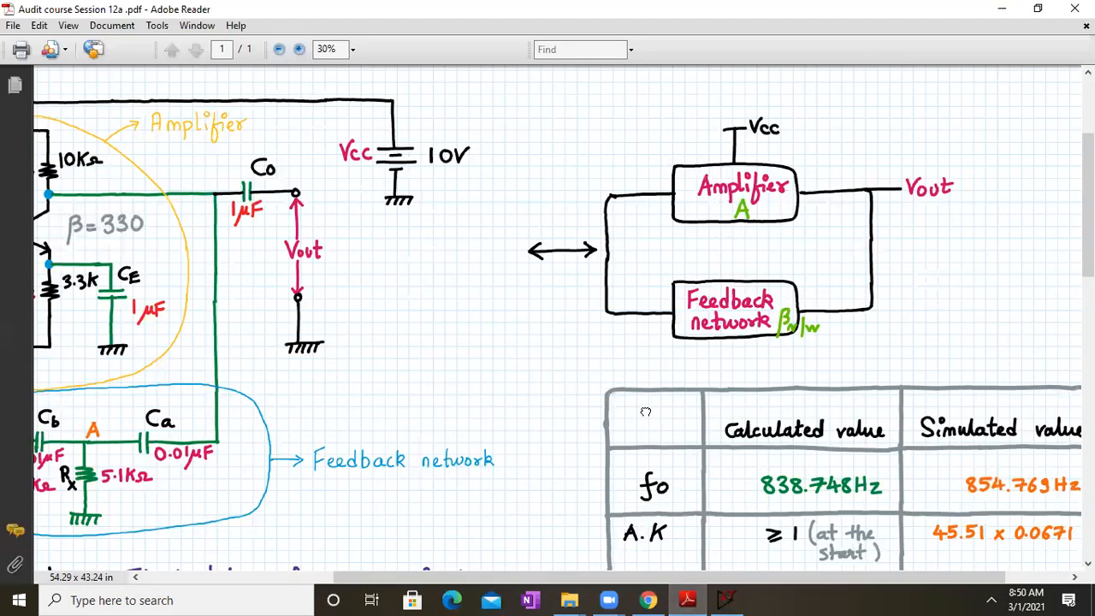
{"action": "scroll", "coordinate": [936, 531], "scroll_direction": "down", "scroll_amount": 3}
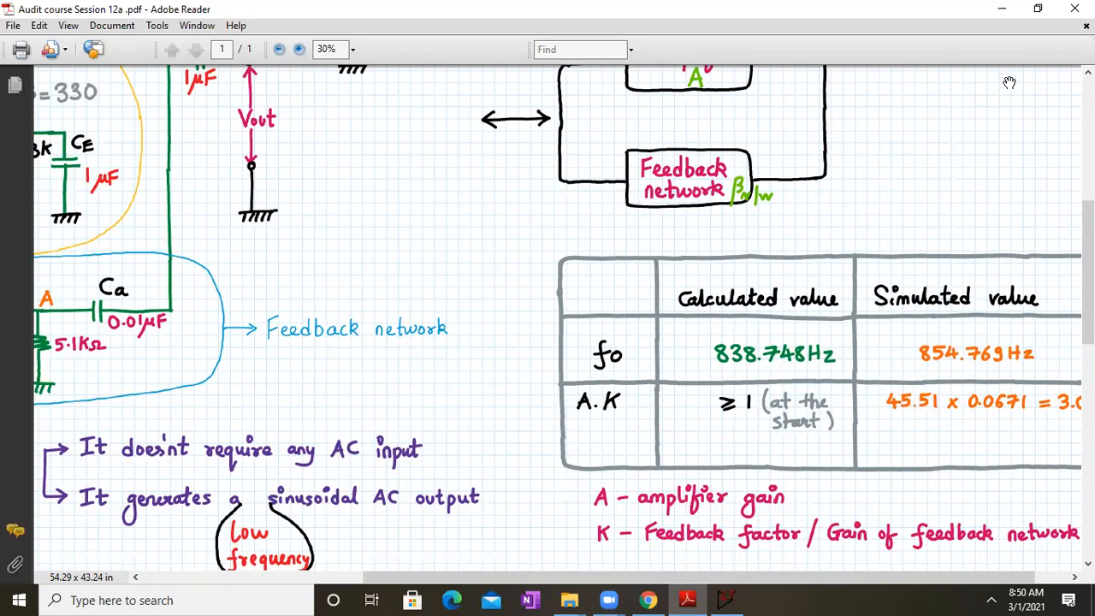
{"action": "left_click", "coordinate": [1003, 11]}
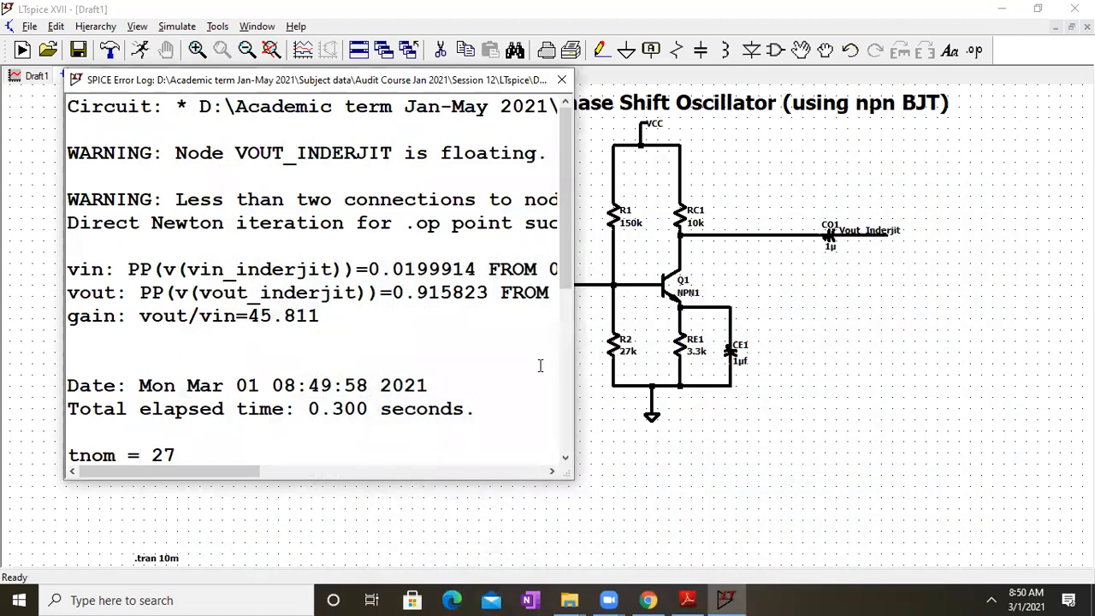
{"action": "left_click", "coordinate": [562, 81]}
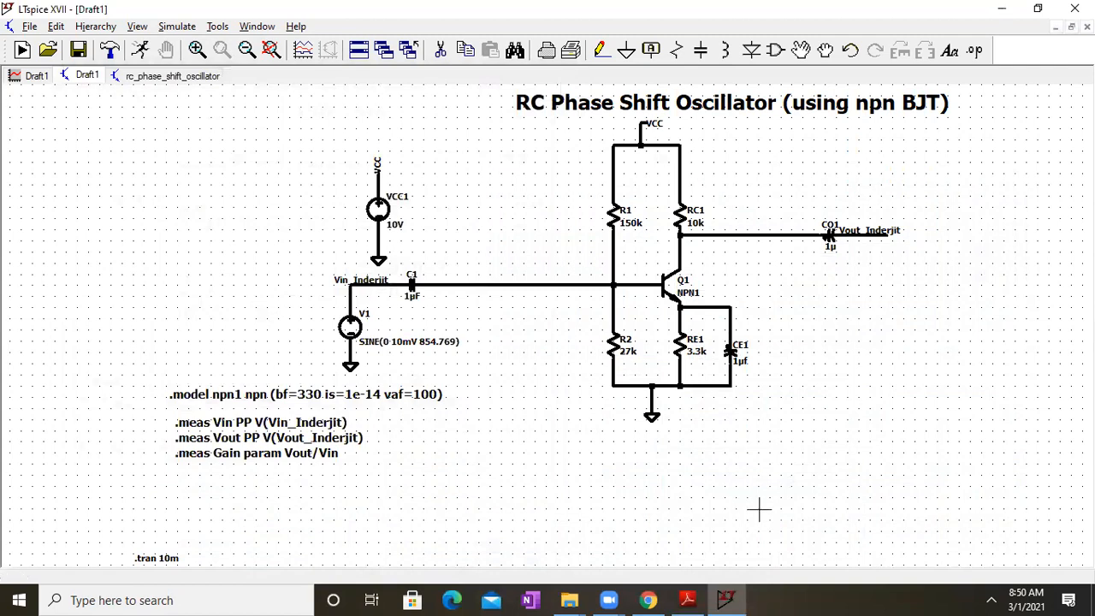
{"action": "left_click", "coordinate": [688, 599]}
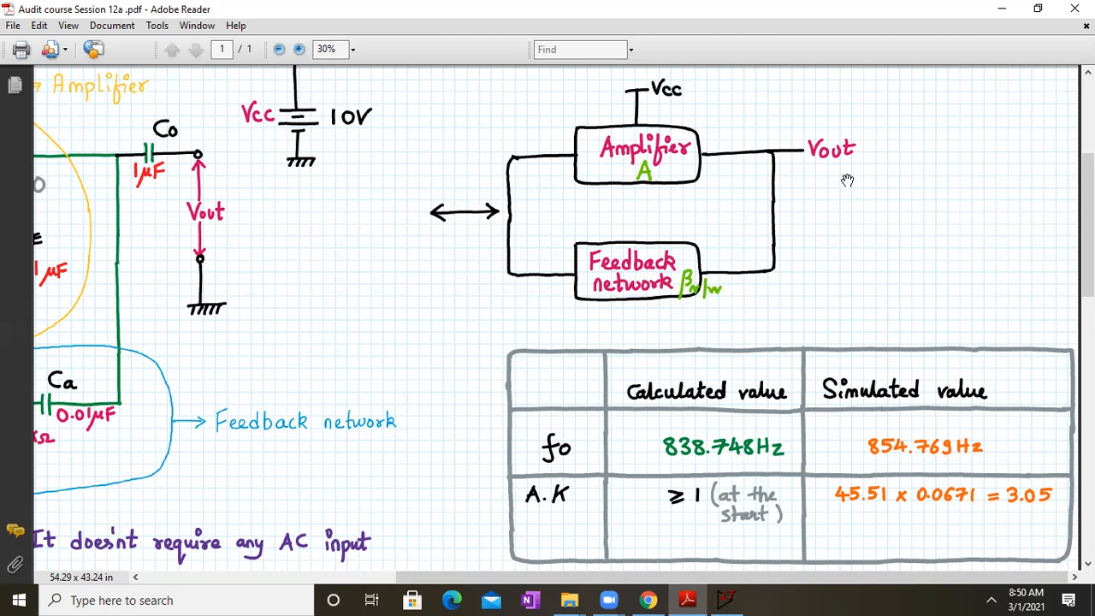
{"action": "left_click", "coordinate": [1006, 8]}
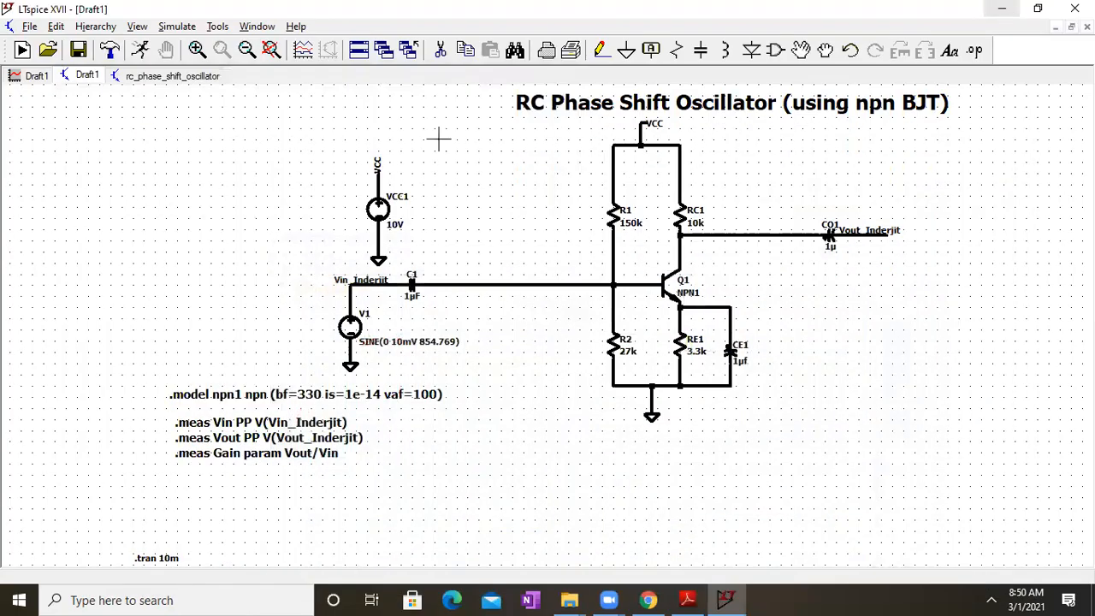
Step: Close the Draft1 waveform window and create a new blank schematic
{"action": "left_click", "coordinate": [44, 79]}
{"action": "right_click", "coordinate": [44, 79]}
{"action": "left_click", "coordinate": [68, 106]}
{"action": "left_click", "coordinate": [22, 53]}
{"action": "left_click", "coordinate": [94, 77]}
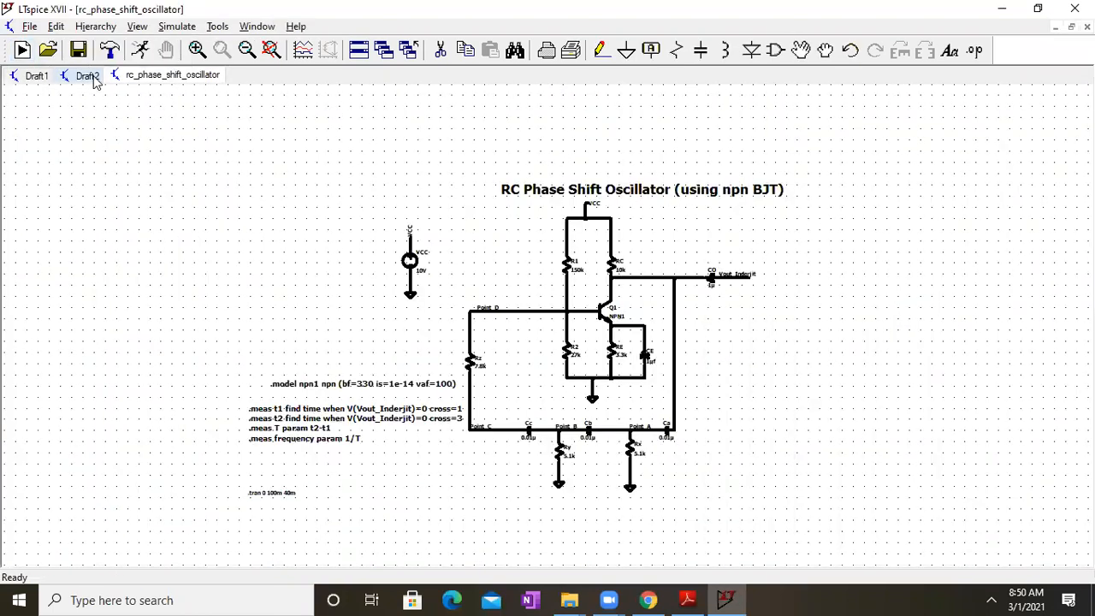
{"action": "left_click", "coordinate": [466, 53]}
{"action": "left_click_drag", "start_coordinate": [204, 149], "coordinate": [800, 516]}
{"action": "left_click", "coordinate": [496, 352]}
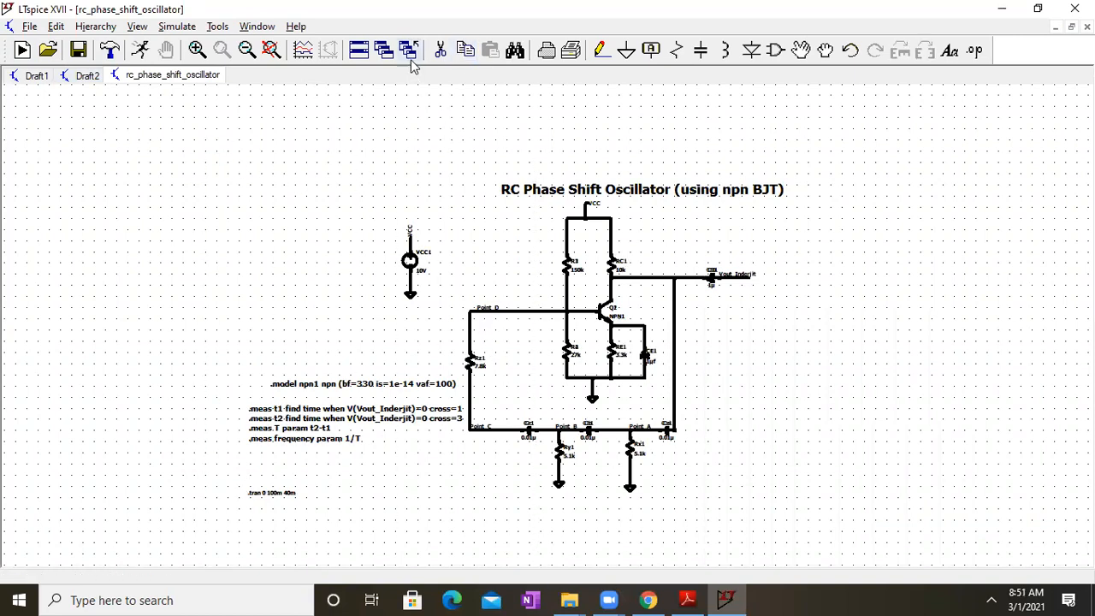
{"action": "left_click", "coordinate": [465, 50]}
{"action": "left_click_drag", "start_coordinate": [181, 130], "coordinate": [881, 498]}
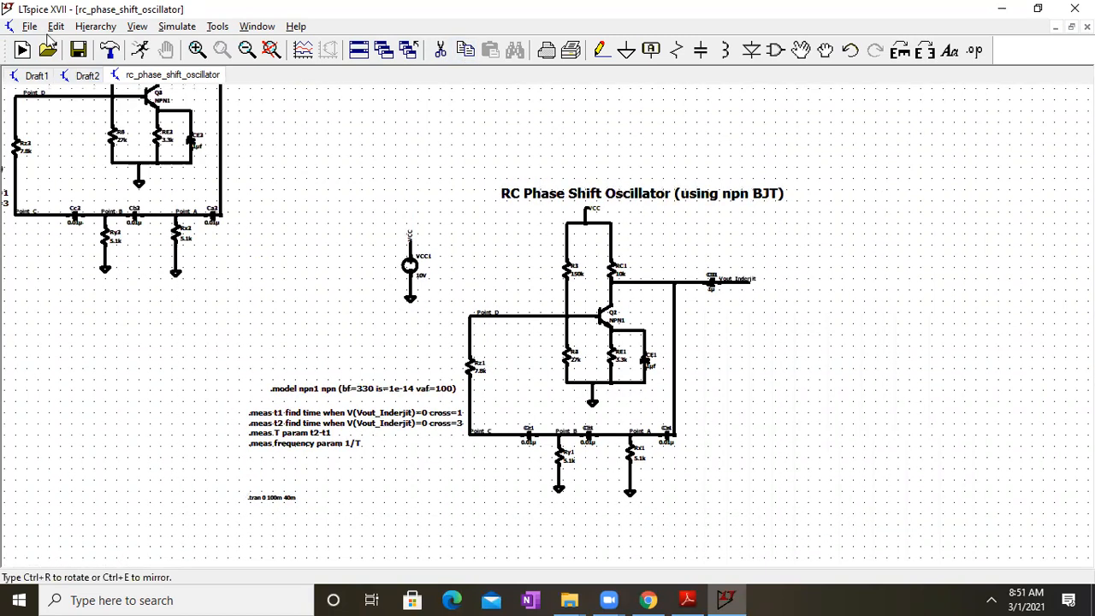
{"action": "left_click", "coordinate": [34, 76]}
{"action": "left_click", "coordinate": [67, 81]}
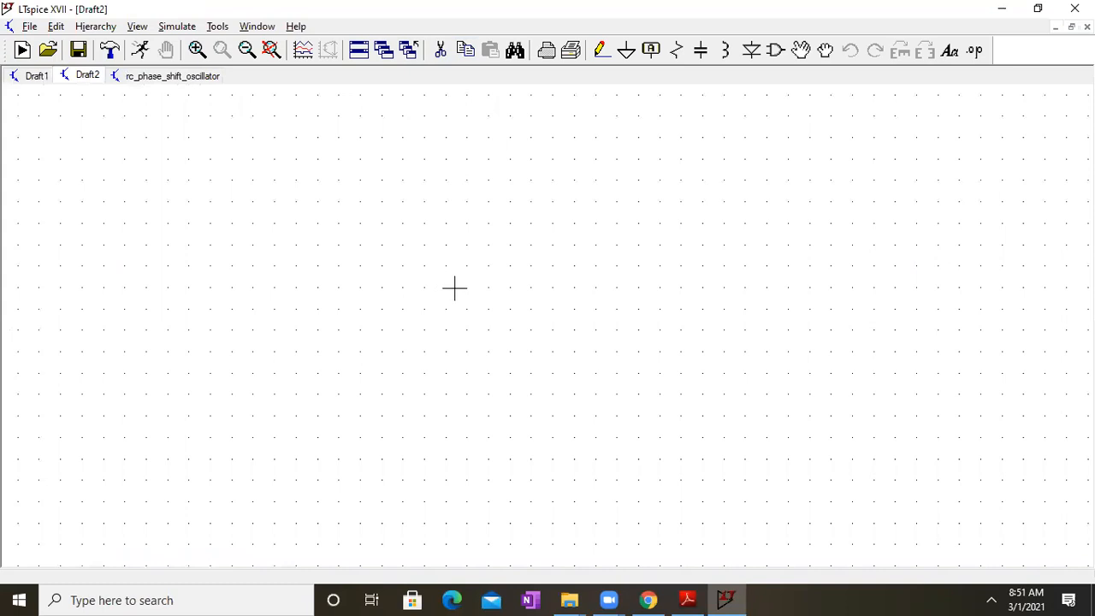
{"action": "left_click", "coordinate": [172, 77]}
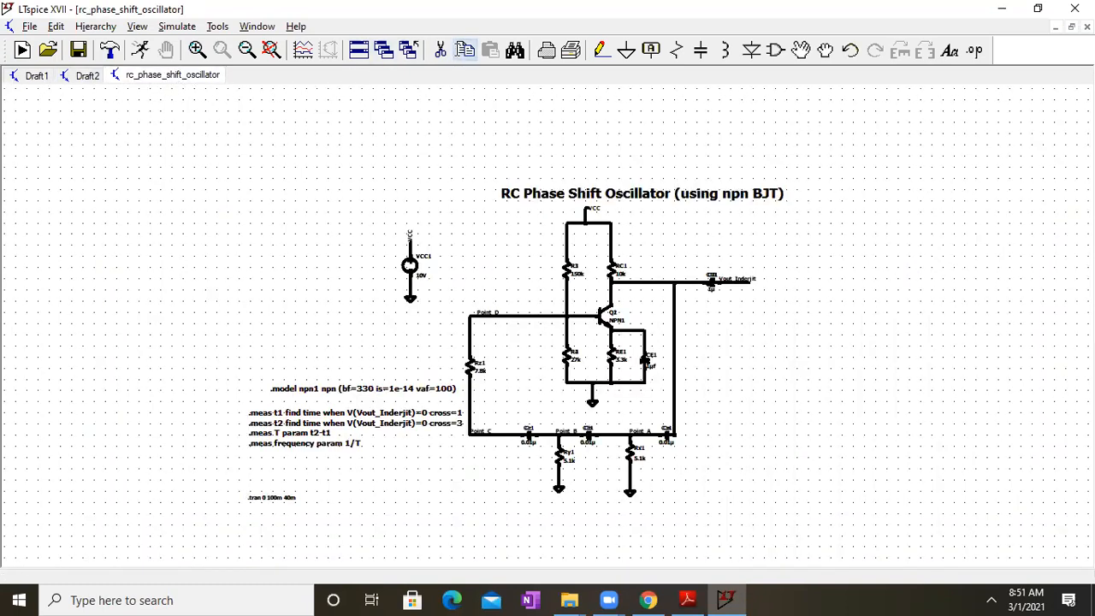
{"action": "left_click", "coordinate": [55, 27]}
{"action": "left_click", "coordinate": [69, 44]}
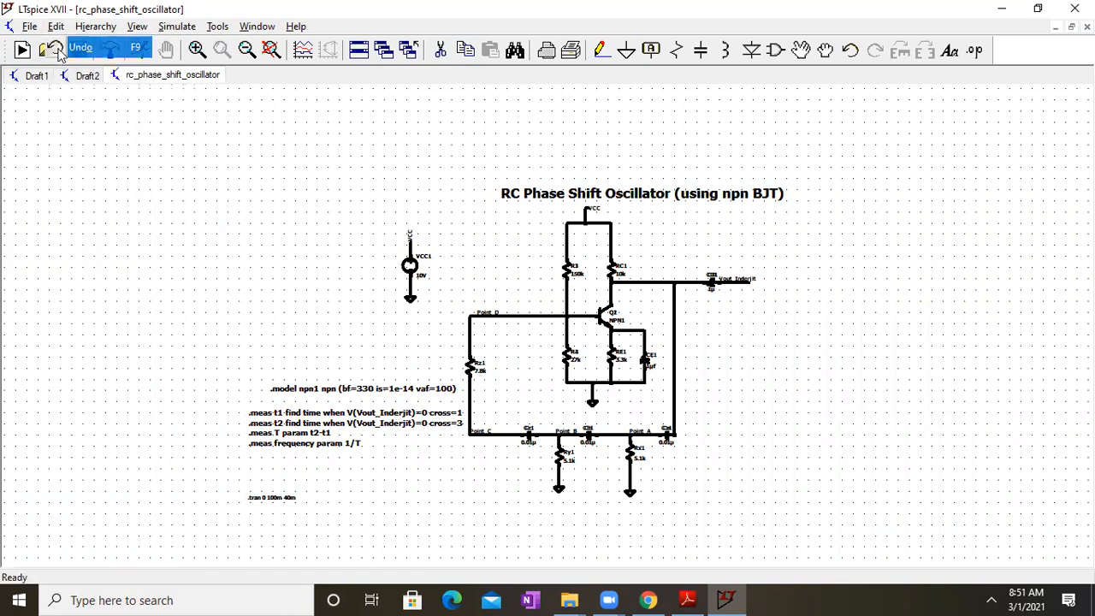
{"action": "left_click", "coordinate": [58, 26]}
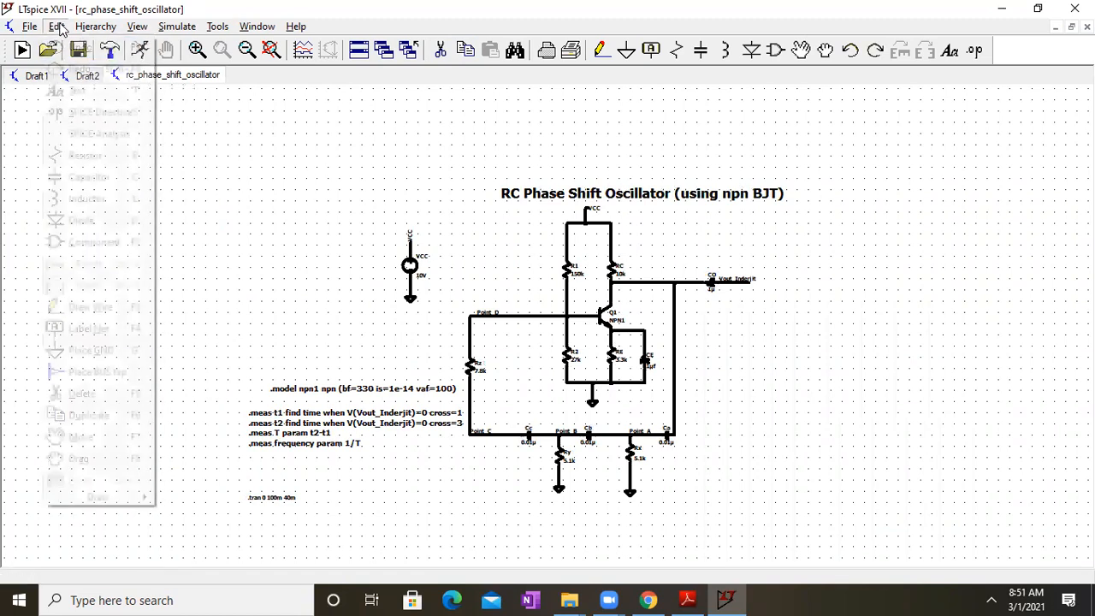
{"action": "left_click", "coordinate": [61, 44]}
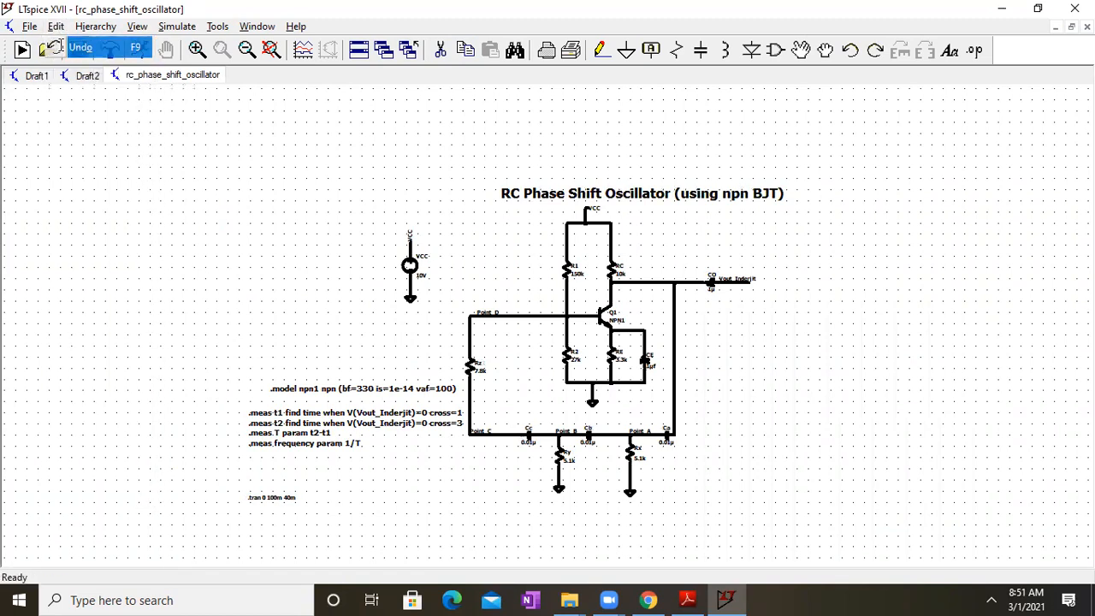
Step: Copy the complete oscillator circuit with its directives from rc_phase_shift_oscillator and place it in the Draft2 schematic
{"action": "left_click", "coordinate": [466, 53]}
{"action": "left_click_drag", "start_coordinate": [182, 170], "coordinate": [895, 521]}
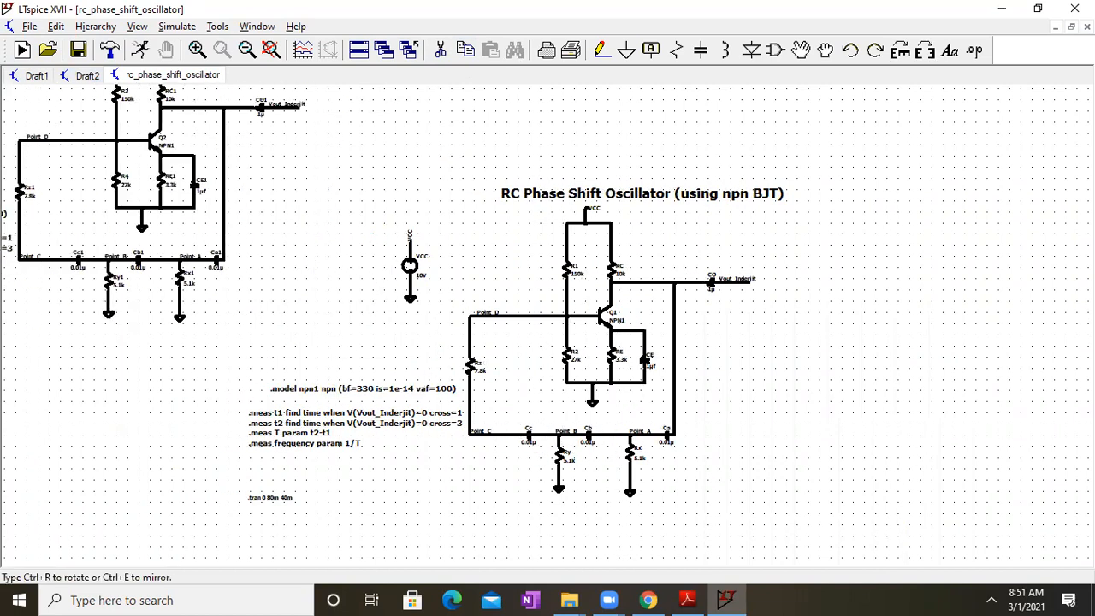
{"action": "left_click", "coordinate": [90, 75]}
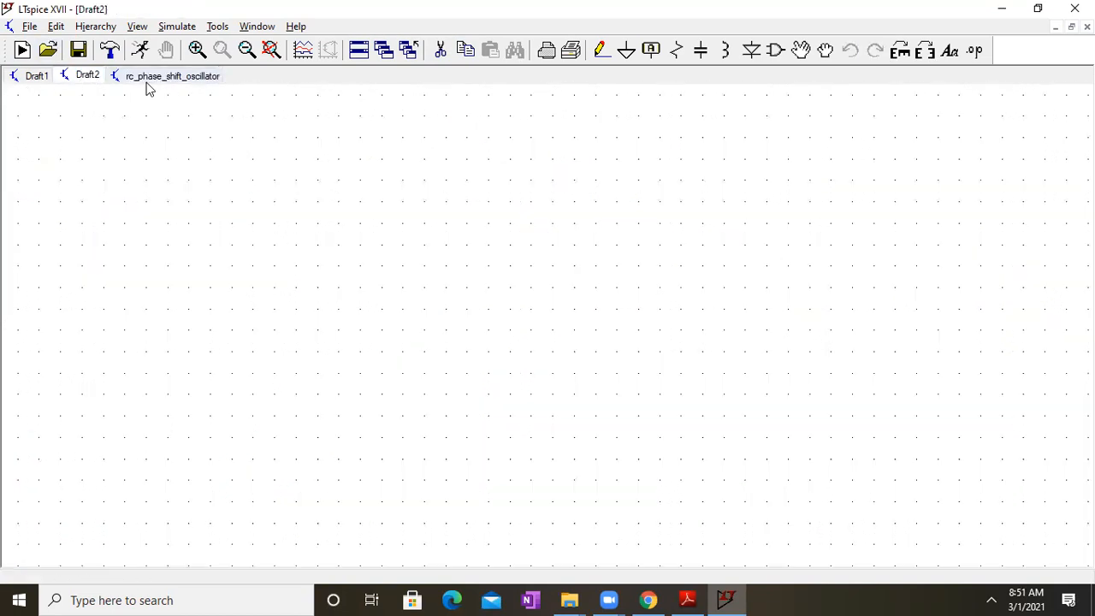
{"action": "left_click", "coordinate": [580, 303]}
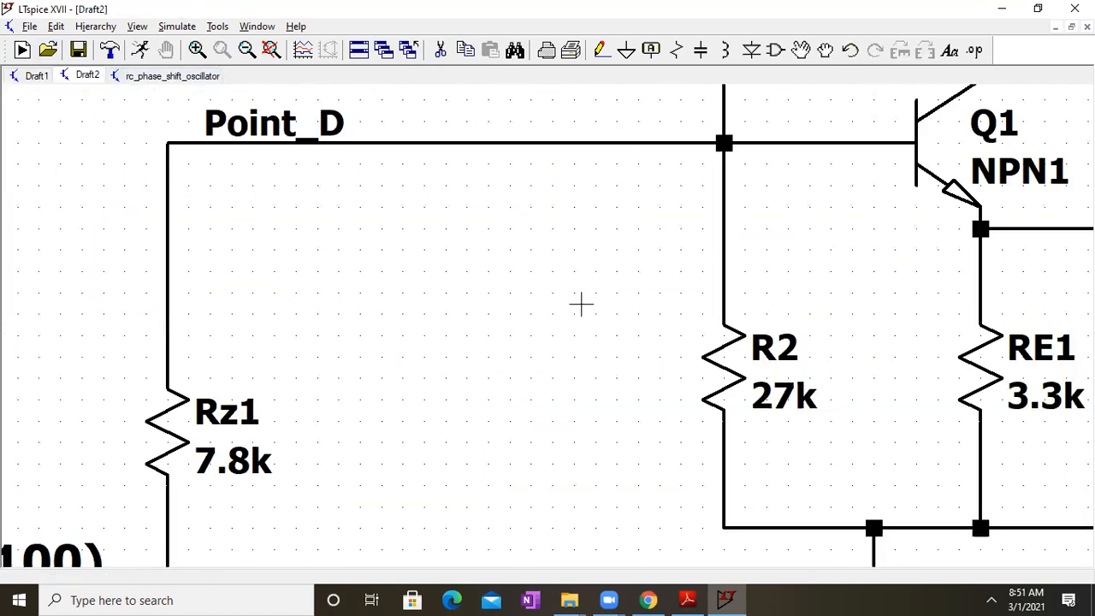
Step: Delete the transistor amplifier section from Draft2 along with its leftover collector wire and the Point_D label and wire
{"action": "left_click", "coordinate": [272, 50]}
{"action": "left_click", "coordinate": [441, 49]}
{"action": "left_click_drag", "start_coordinate": [587, 122], "coordinate": [750, 421]}
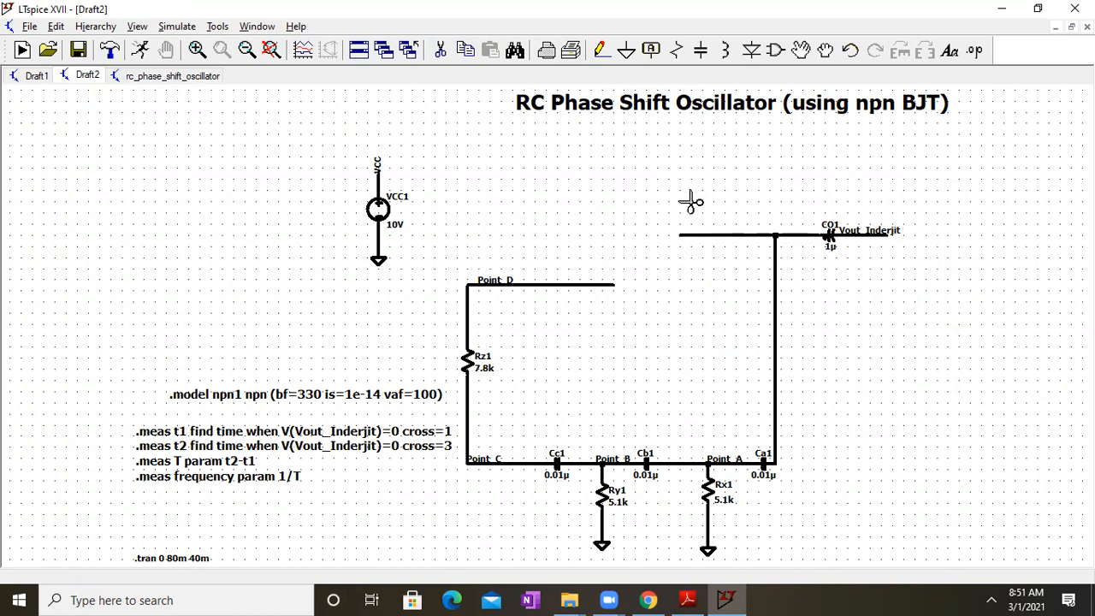
{"action": "left_click_drag", "start_coordinate": [677, 211], "coordinate": [751, 256]}
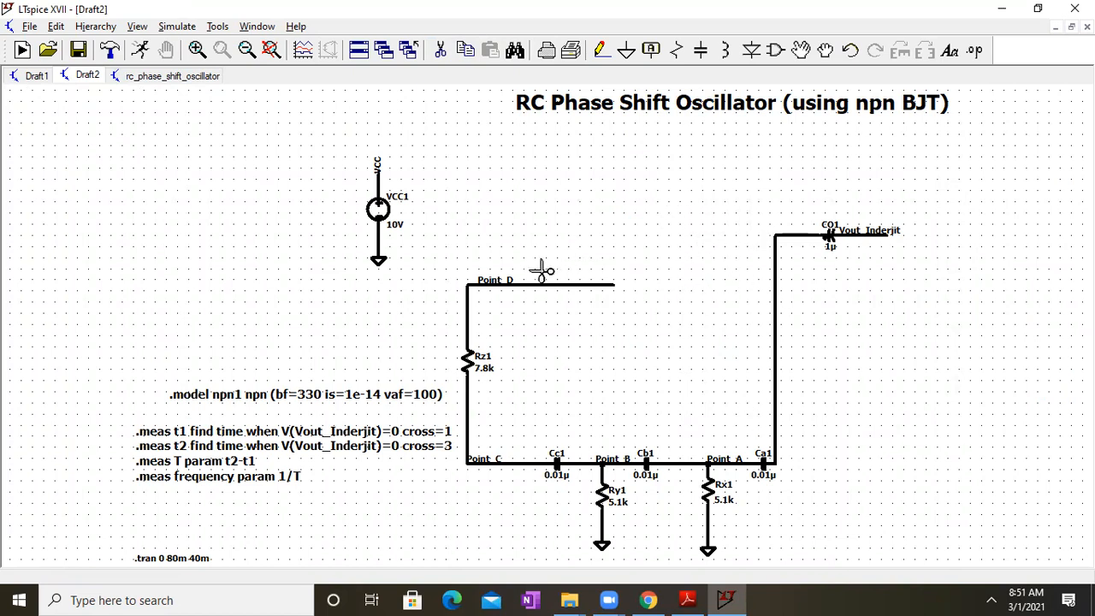
{"action": "left_click_drag", "start_coordinate": [477, 247], "coordinate": [685, 329]}
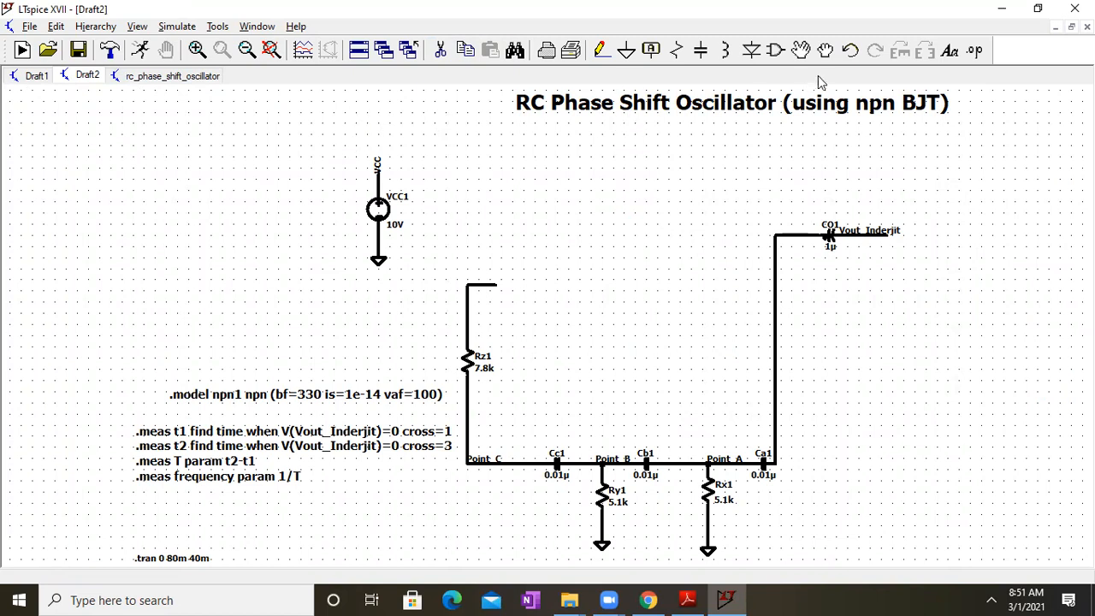
Step: Move the circuit title down closer to the feedback network, and delete the VCC1 supply and the .meas directives
{"action": "left_click", "coordinate": [801, 50]}
{"action": "left_click_drag", "start_coordinate": [685, 97], "coordinate": [609, 189]}
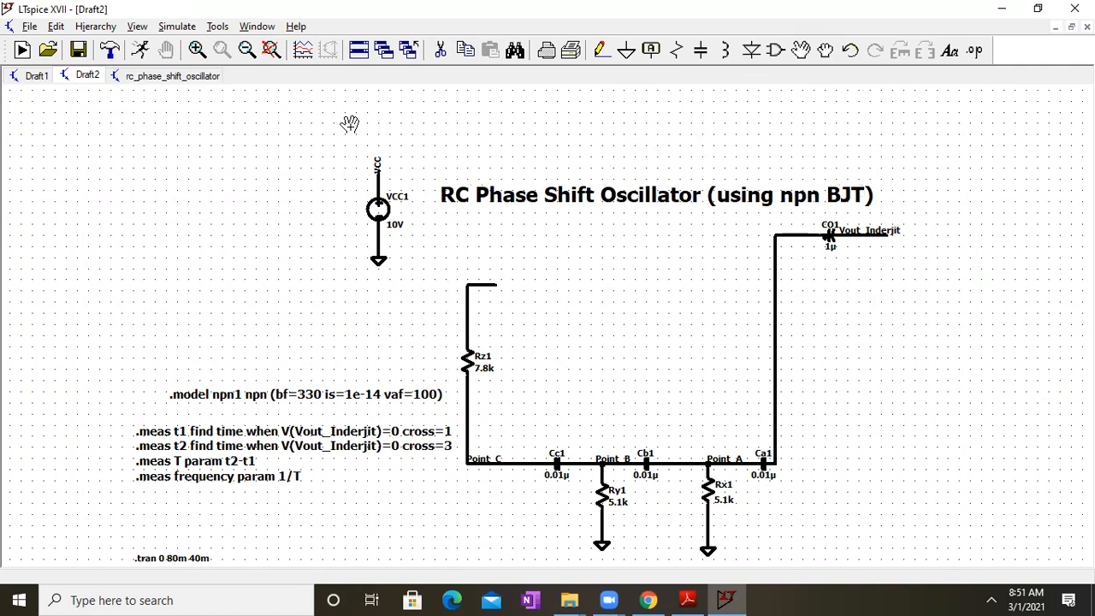
{"action": "left_click", "coordinate": [440, 49]}
{"action": "left_click_drag", "start_coordinate": [355, 117], "coordinate": [404, 308]}
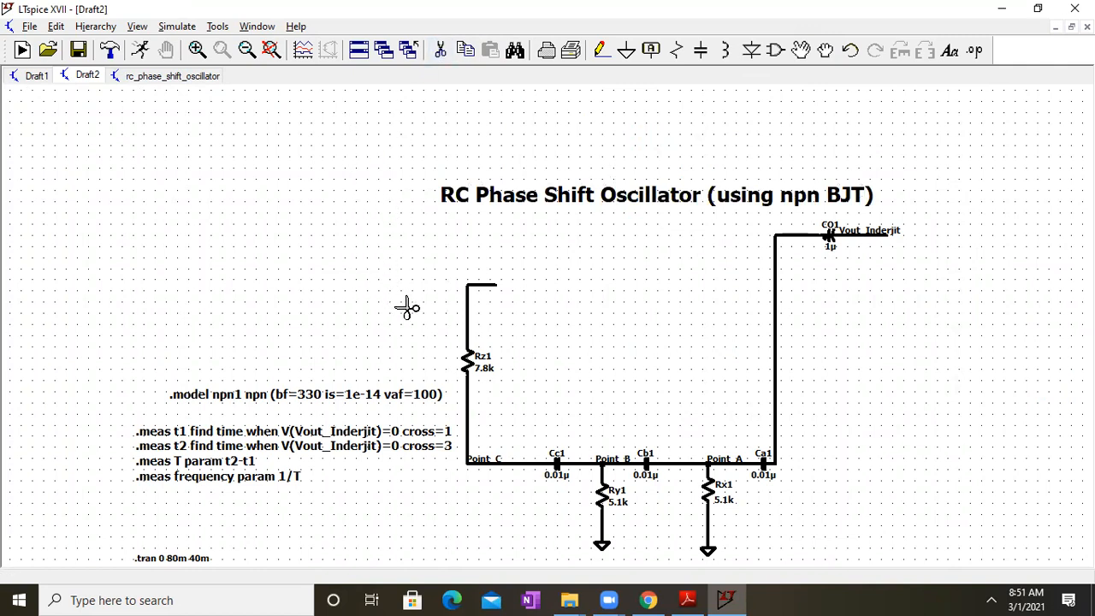
{"action": "left_click", "coordinate": [282, 432]}
Step: Delete the output net label beside CO1 and the .tran 0 80m 40m directive from Draft2
{"action": "left_click", "coordinate": [271, 50]}
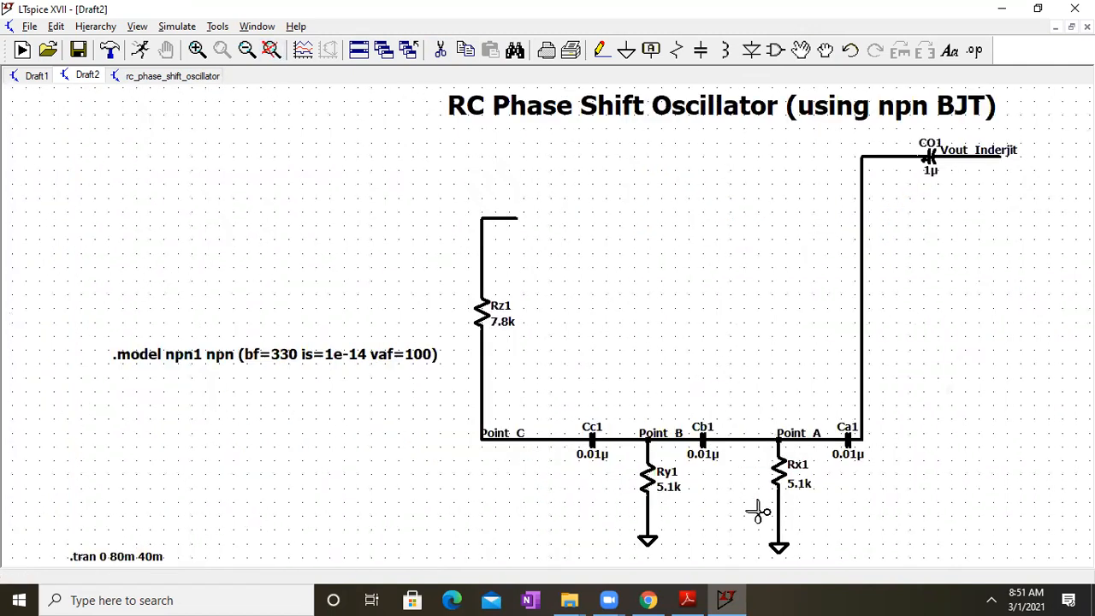
{"action": "left_click", "coordinate": [984, 152]}
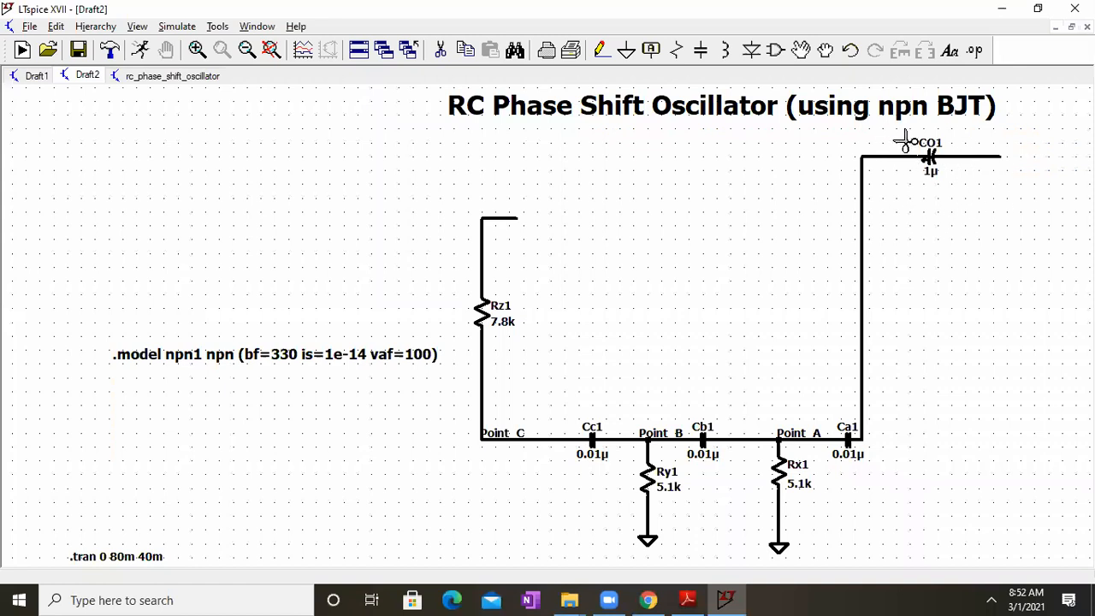
{"action": "key", "text": "Escape"}
{"action": "left_click", "coordinate": [802, 50]}
{"action": "left_click", "coordinate": [442, 51]}
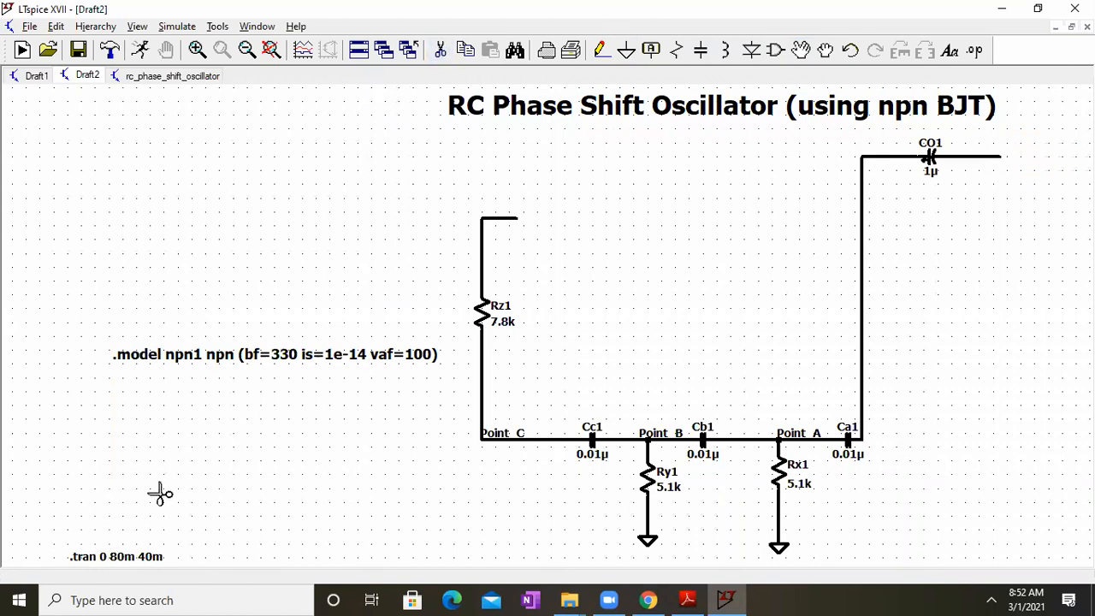
{"action": "left_click", "coordinate": [135, 556]}
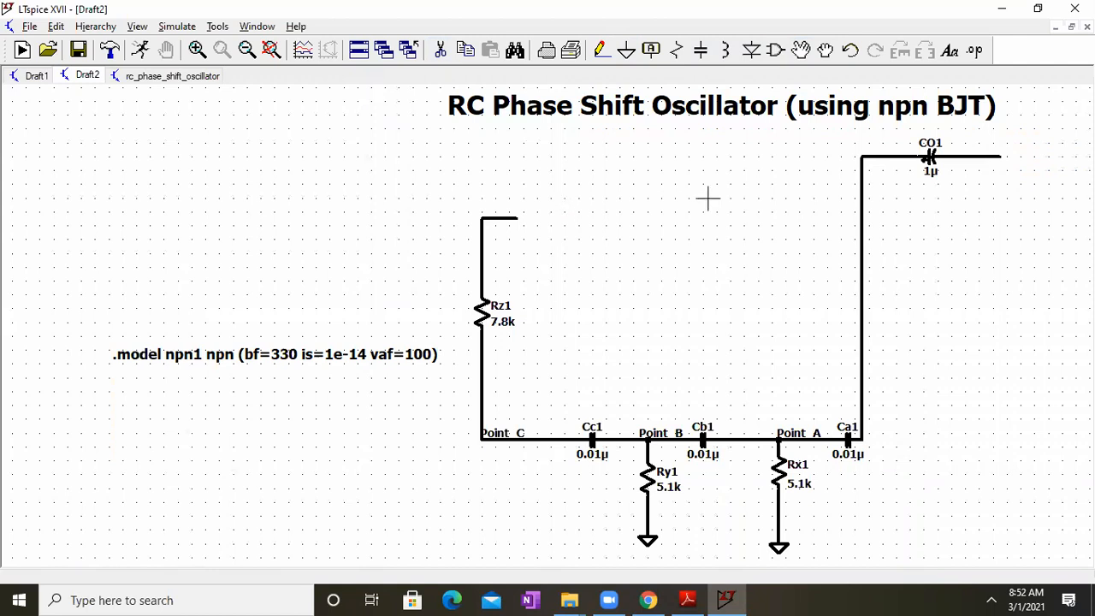
Step: Place a voltage source below the free wire end of output capacitor CO1 in the feedback network schematic
{"action": "left_click_drag", "start_coordinate": [708, 199], "coordinate": [597, 198]}
{"action": "left_click", "coordinate": [775, 49]}
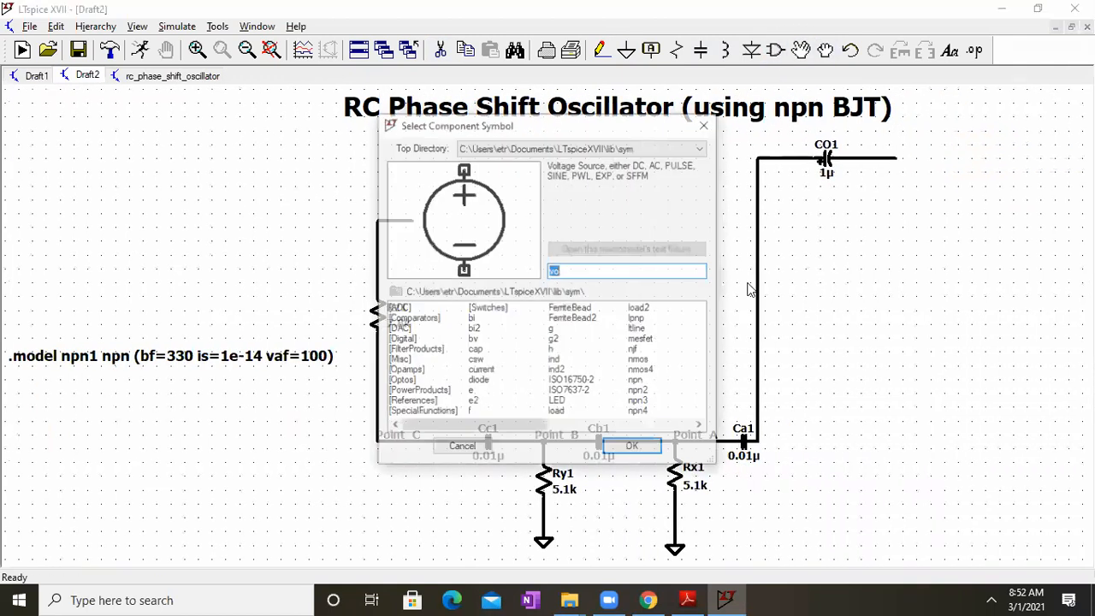
{"action": "type", "text": "vol"}
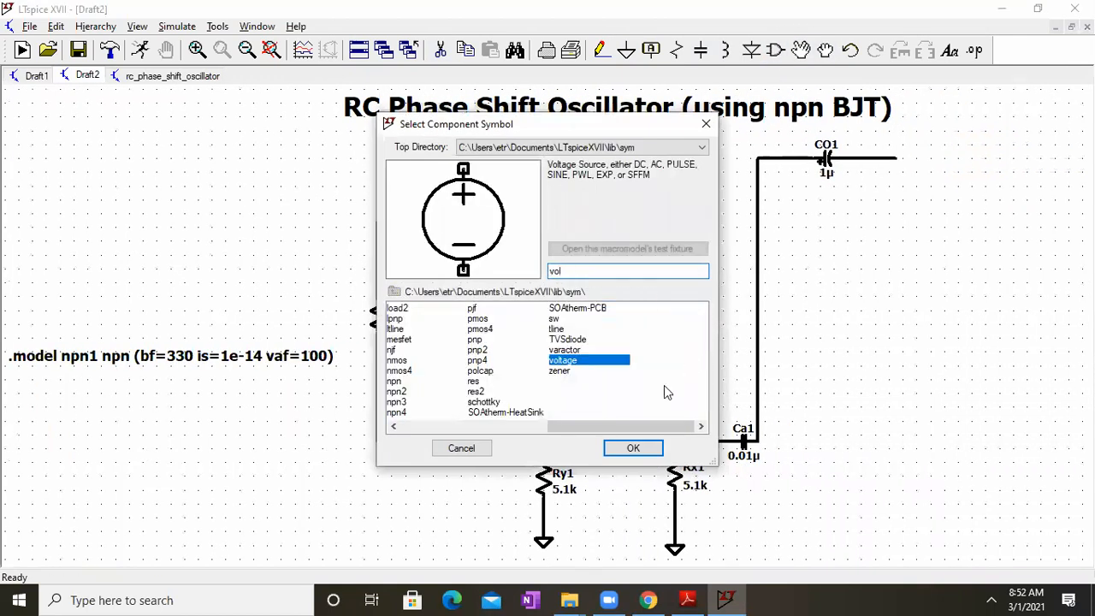
{"action": "left_click", "coordinate": [633, 447]}
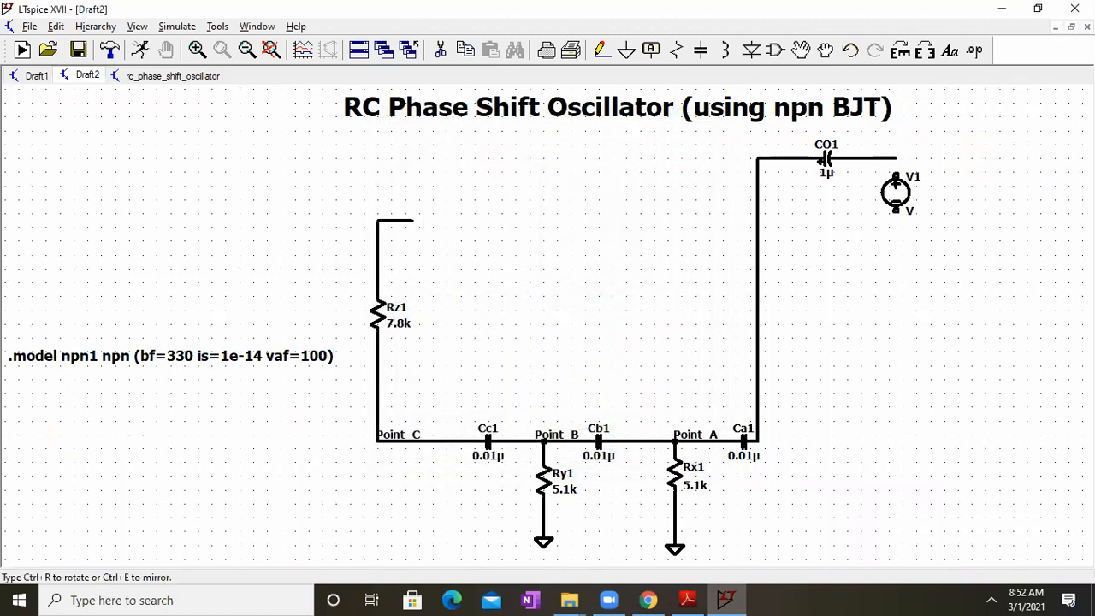
{"action": "left_click", "coordinate": [896, 206]}
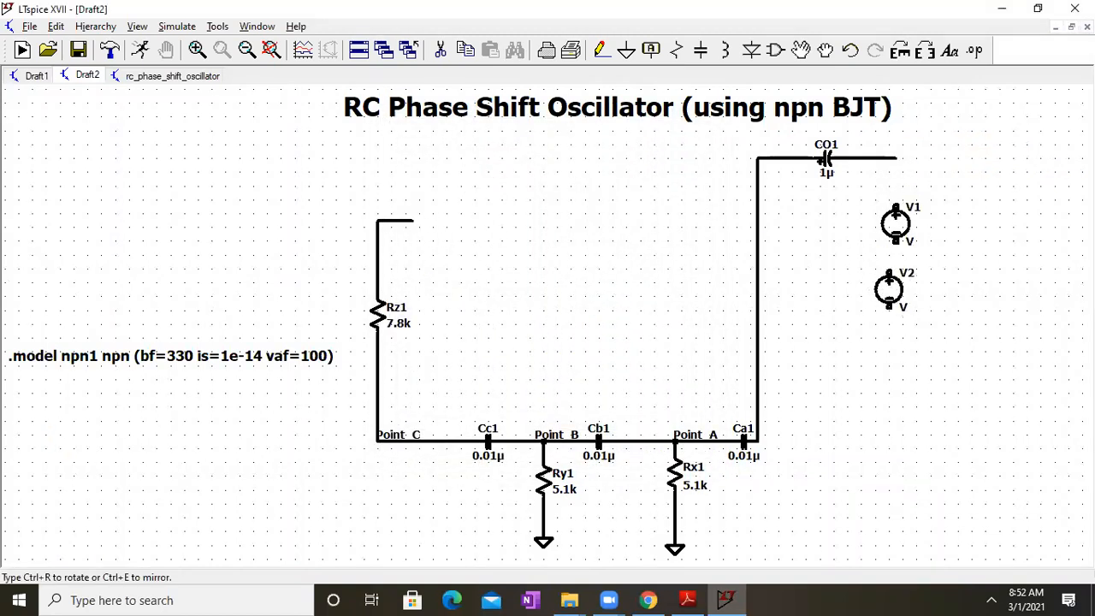
{"action": "key", "text": "Escape"}
Step: Wire V1's positive terminal to the free end of CO1 and connect its negative terminal to a new ground
{"action": "left_click", "coordinate": [602, 51]}
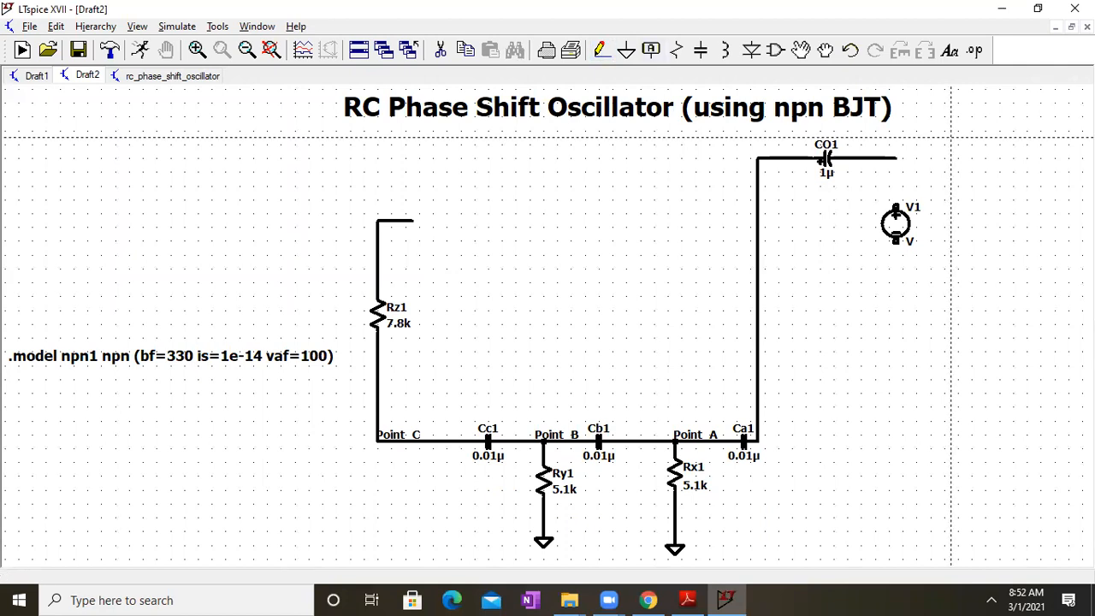
{"action": "left_click", "coordinate": [896, 158]}
{"action": "left_click", "coordinate": [896, 206]}
{"action": "left_click", "coordinate": [896, 244]}
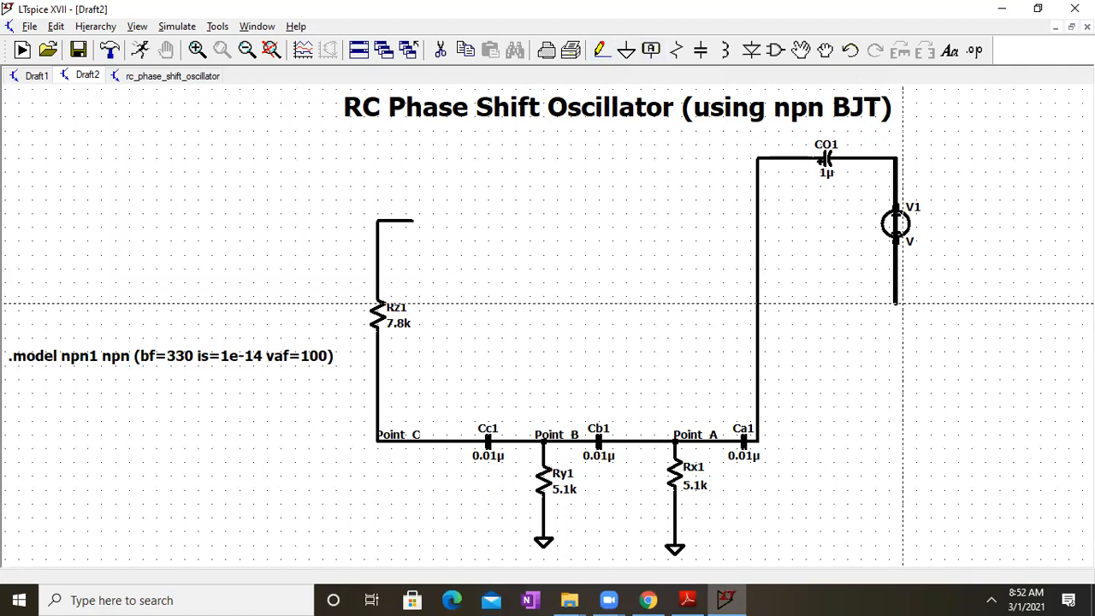
{"action": "left_click", "coordinate": [896, 305]}
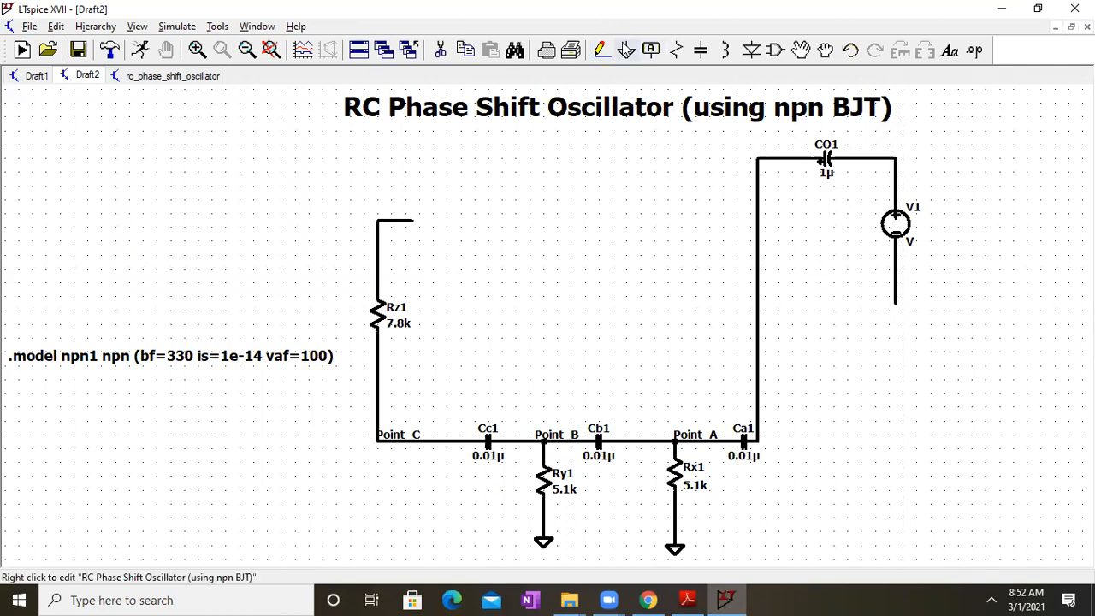
{"action": "left_click", "coordinate": [626, 52]}
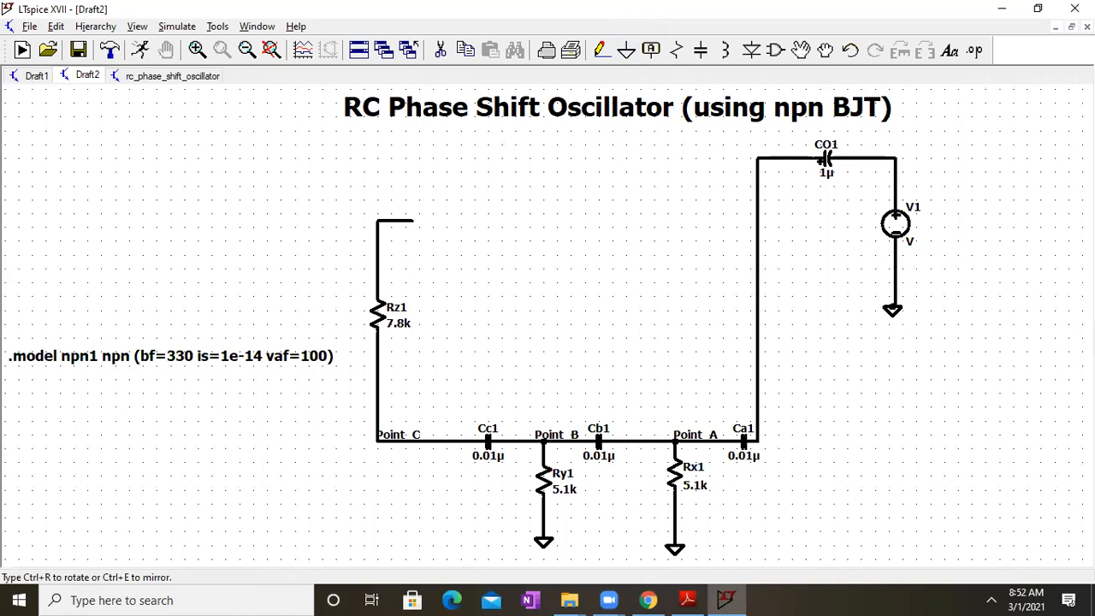
{"action": "left_click", "coordinate": [896, 306]}
{"action": "key", "text": "Escape"}
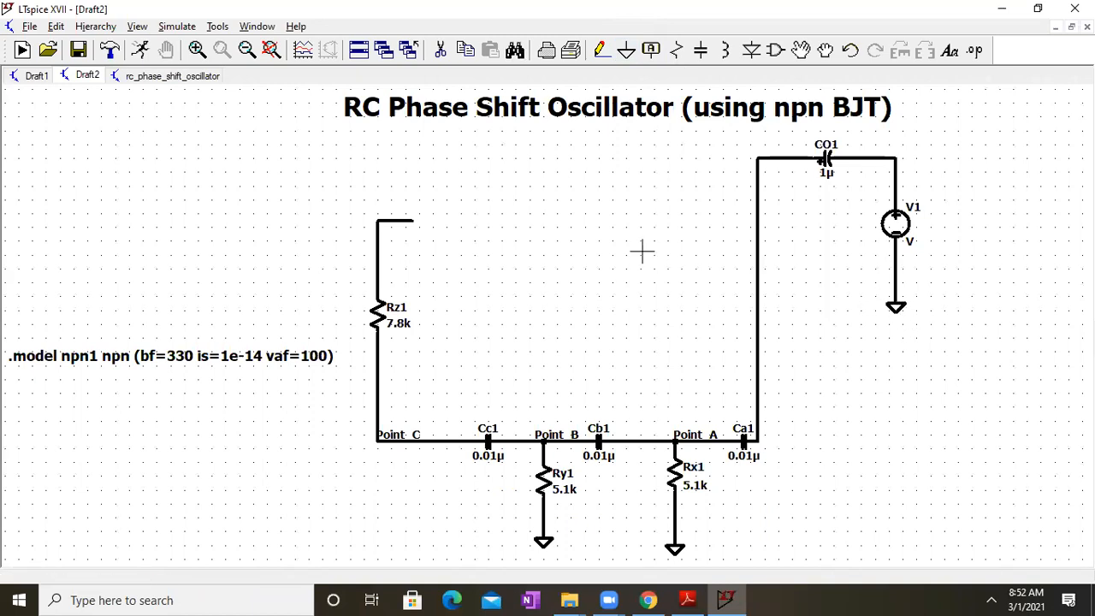
Step: Label the net between CO1 and V1 as Vin and the wire at the upper end of Rz1 as Vout
{"action": "right_click", "coordinate": [881, 160]}
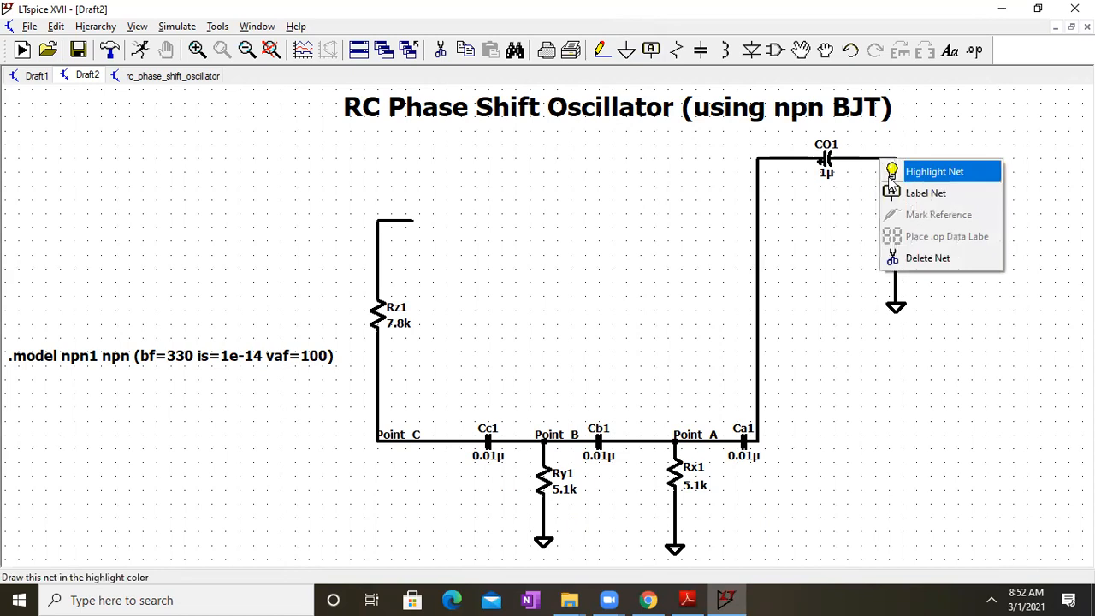
{"action": "left_click", "coordinate": [926, 192]}
{"action": "type", "text": "Vin"}
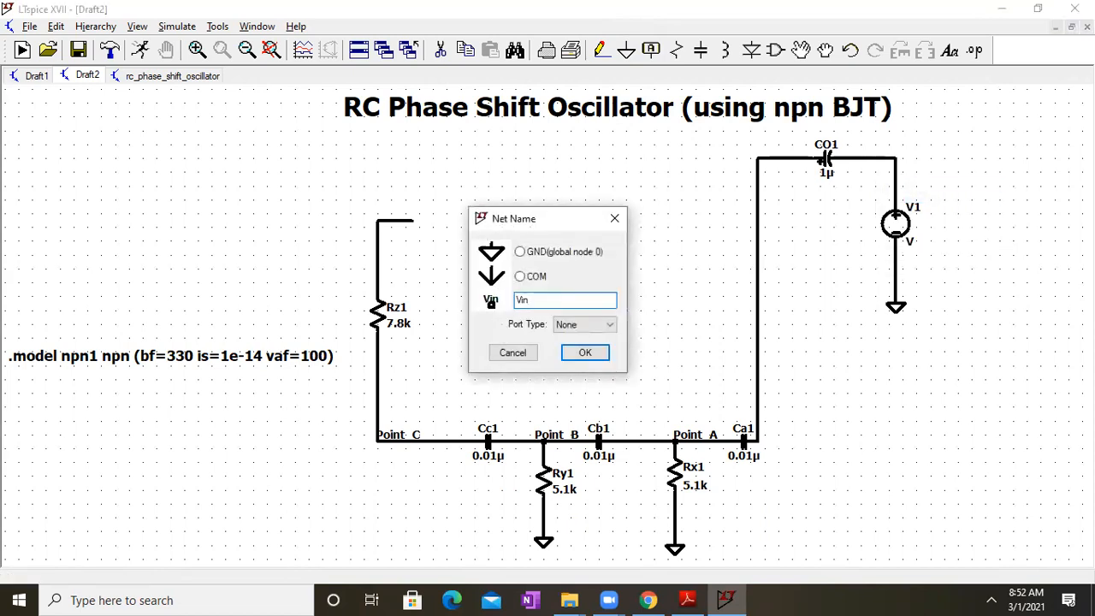
{"action": "key", "text": "Return"}
{"action": "left_click", "coordinate": [884, 159]}
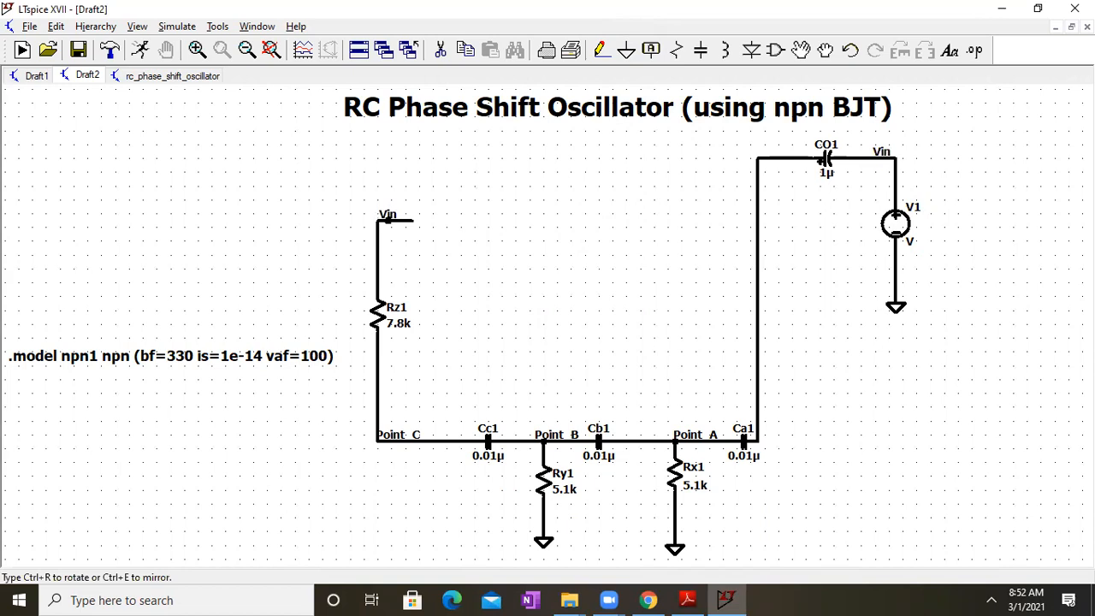
{"action": "left_click", "coordinate": [389, 221]}
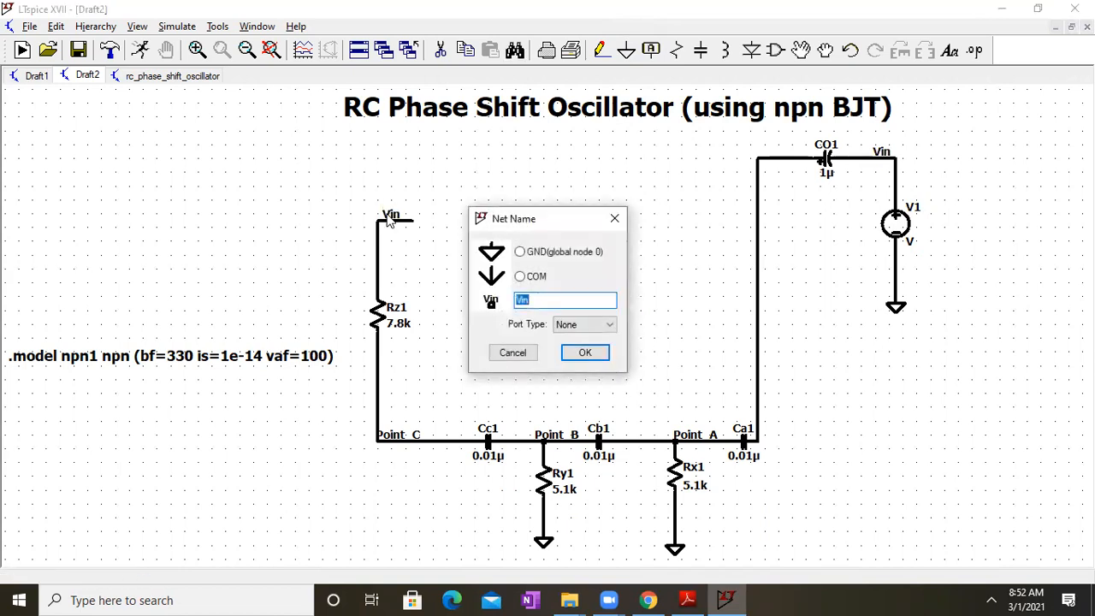
{"action": "type", "text": "Vout"}
{"action": "key", "text": "Return"}
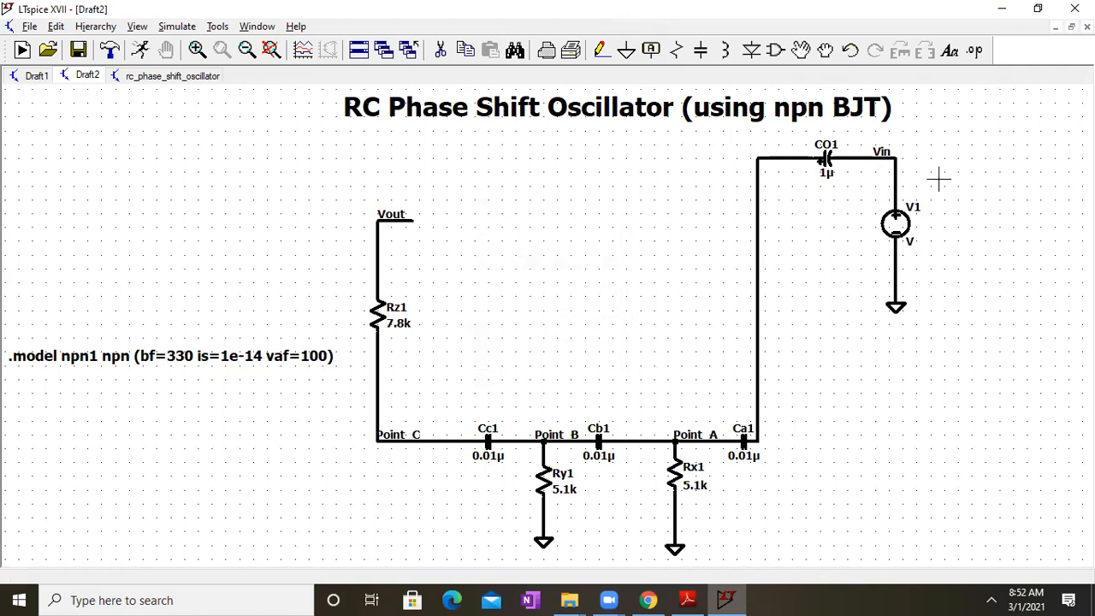
Step: Make V1 a SINE source with a DC offset of 0 V and an amplitude of 0.5 V
{"action": "right_click", "coordinate": [914, 226]}
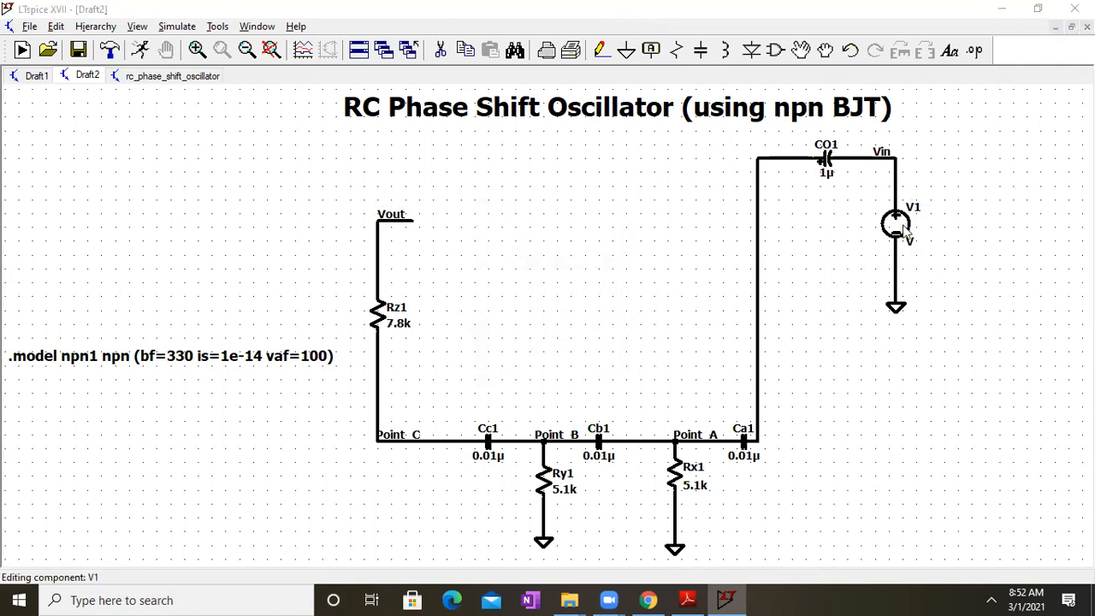
{"action": "left_click", "coordinate": [635, 326]}
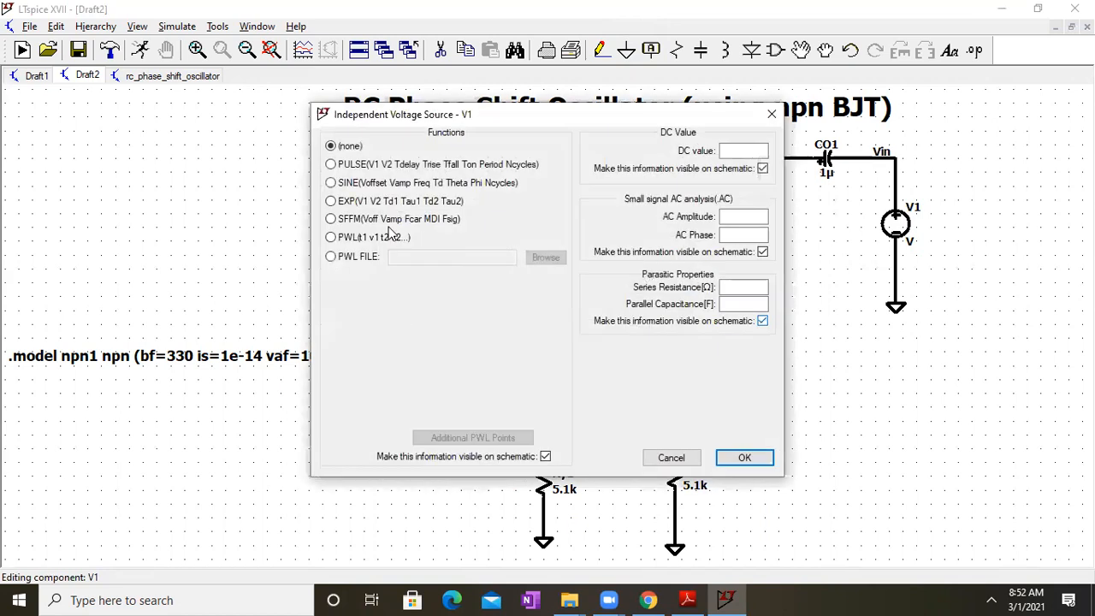
{"action": "left_click", "coordinate": [409, 185]}
{"action": "left_click", "coordinate": [498, 291]}
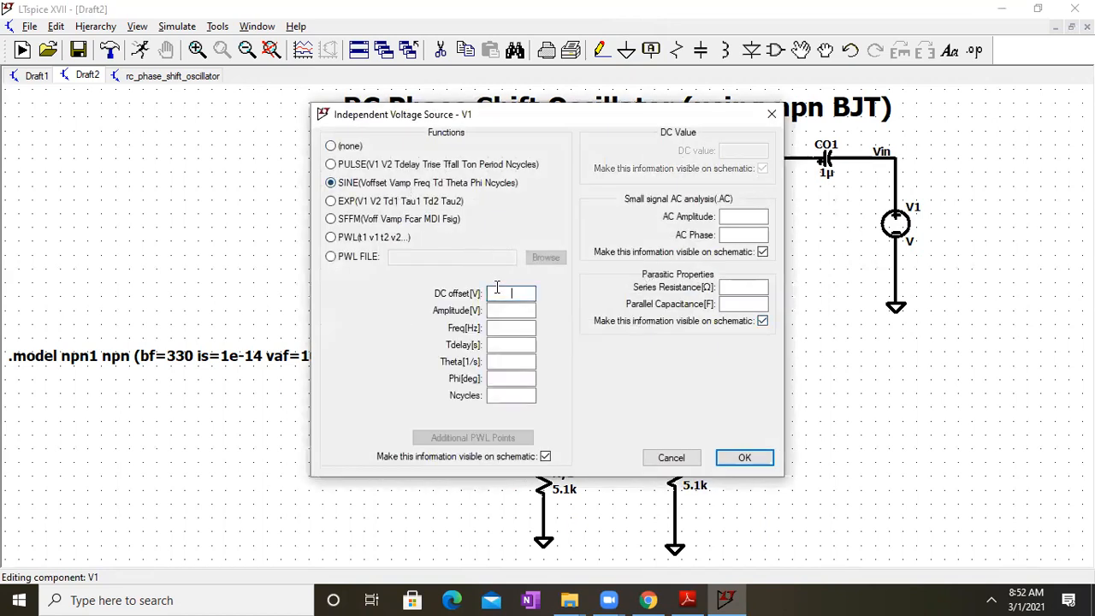
{"action": "type", "text": "0"}
{"action": "key", "text": "Tab"}
{"action": "type", "text": "0.5"}
{"action": "key", "text": "Tab"}
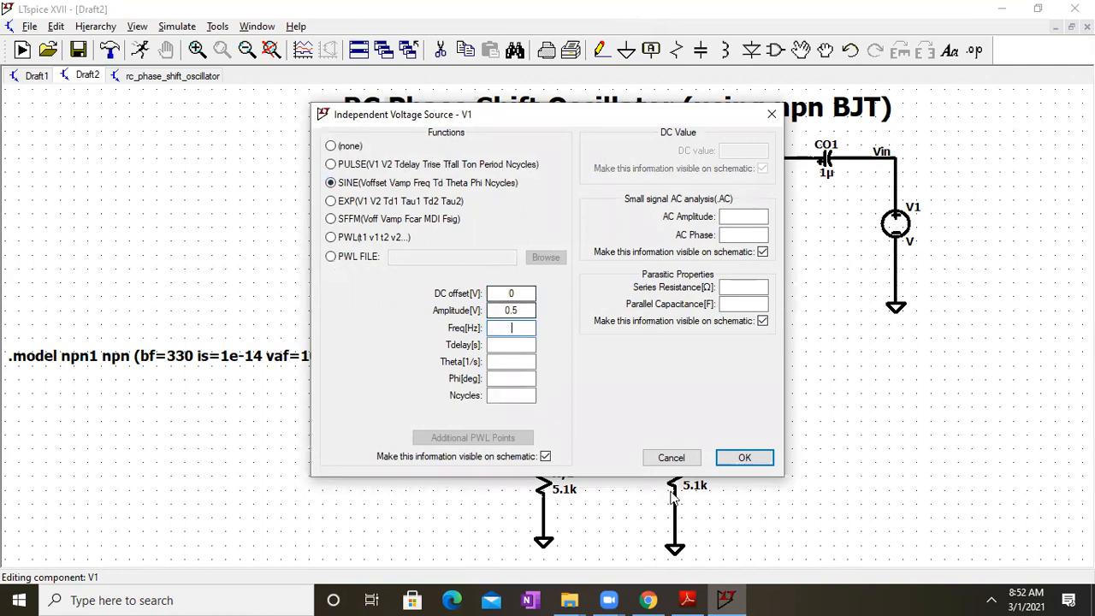
Step: Set V1's frequency to the simulated fo from the PDF notes, 854.769 Hz, and check it against the notes' table
{"action": "left_click", "coordinate": [688, 600]}
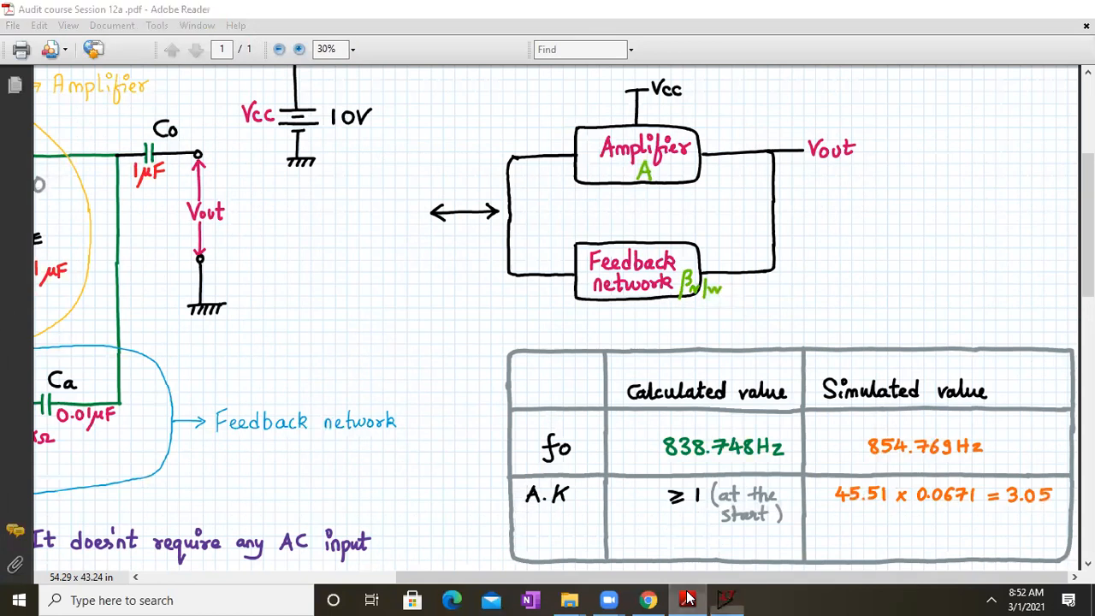
{"action": "left_click", "coordinate": [688, 599]}
{"action": "type", "text": "85"}
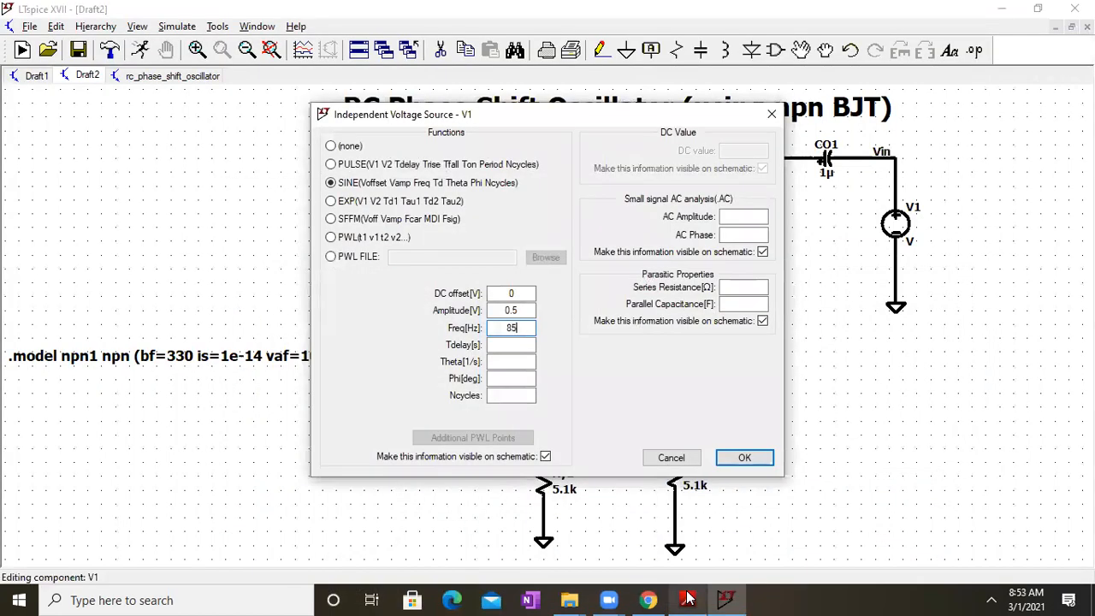
{"action": "type", "text": "4.769"}
{"action": "left_click", "coordinate": [692, 599]}
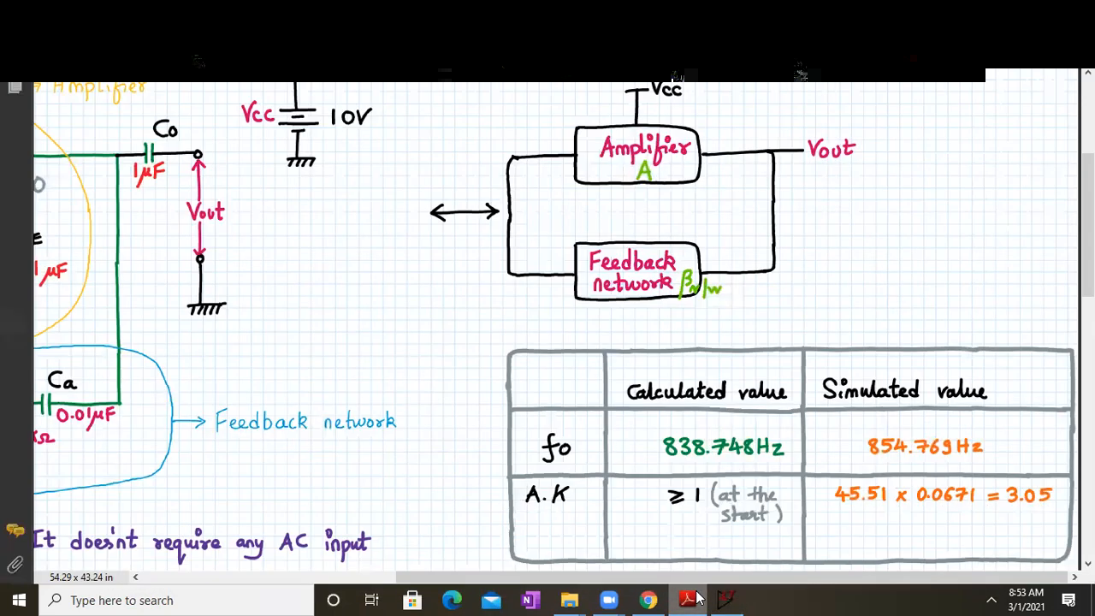